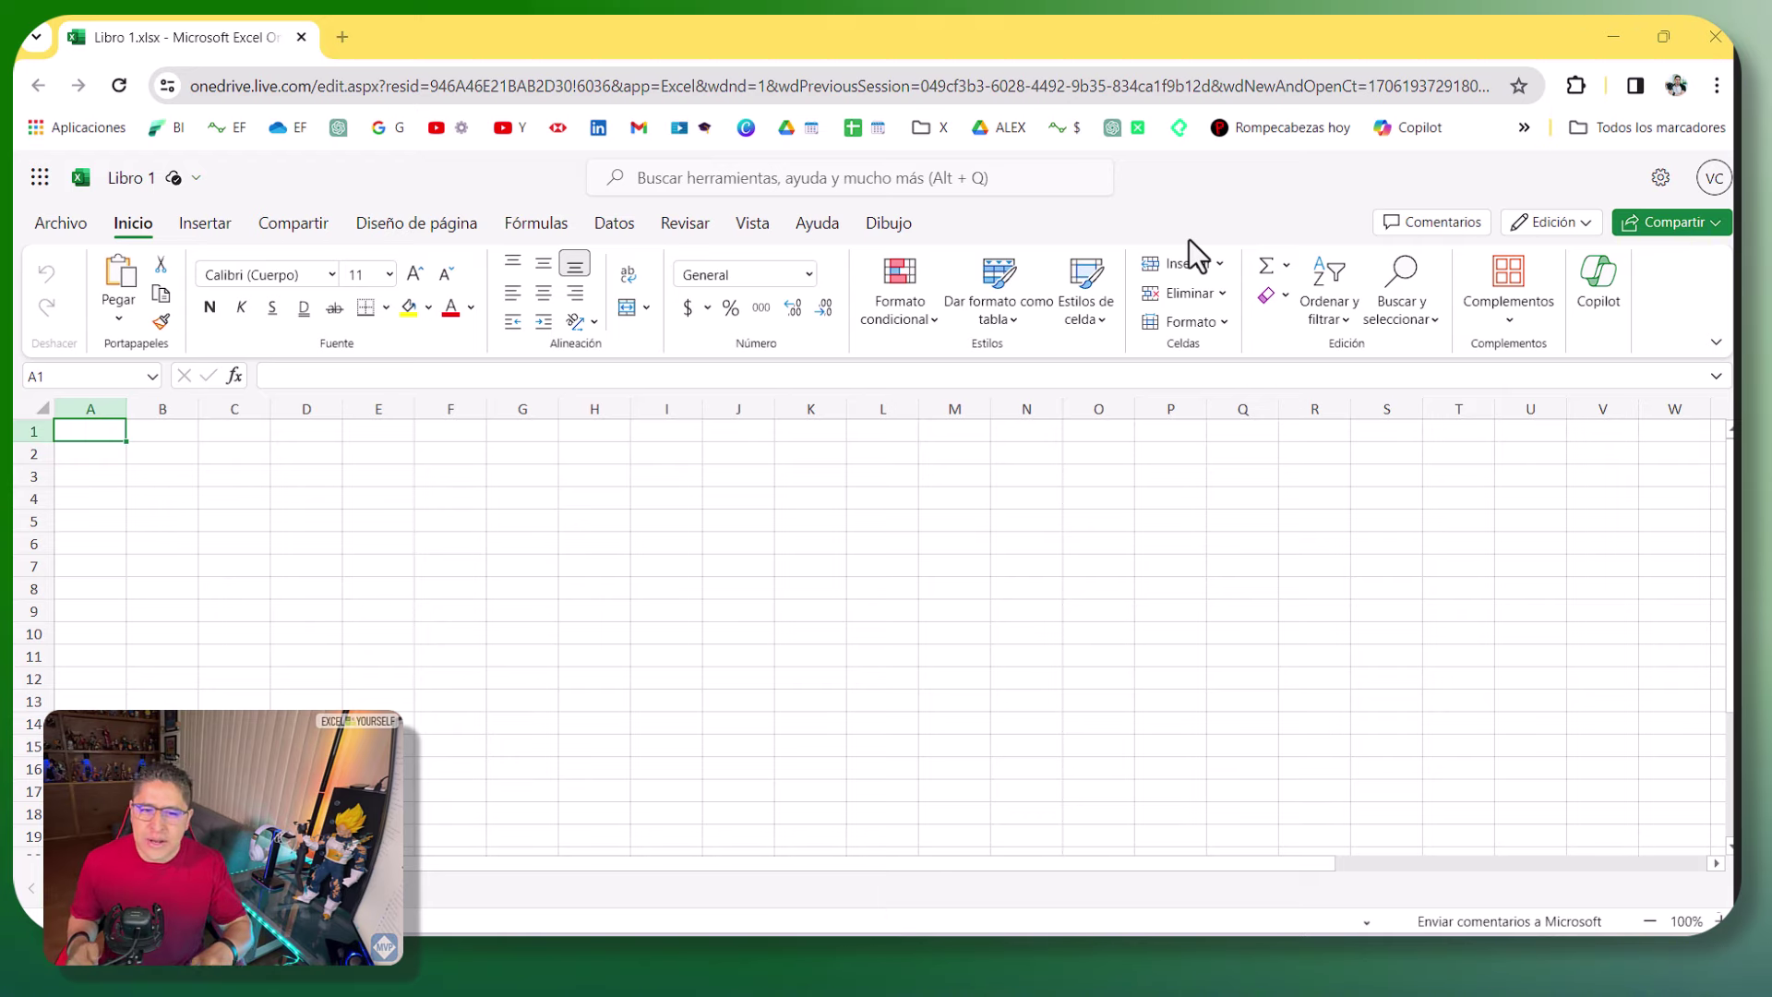
# - Select a cell in the empty Libro 1 sheet and switch the browser to fullscreen
pyautogui.click(1157, 506)
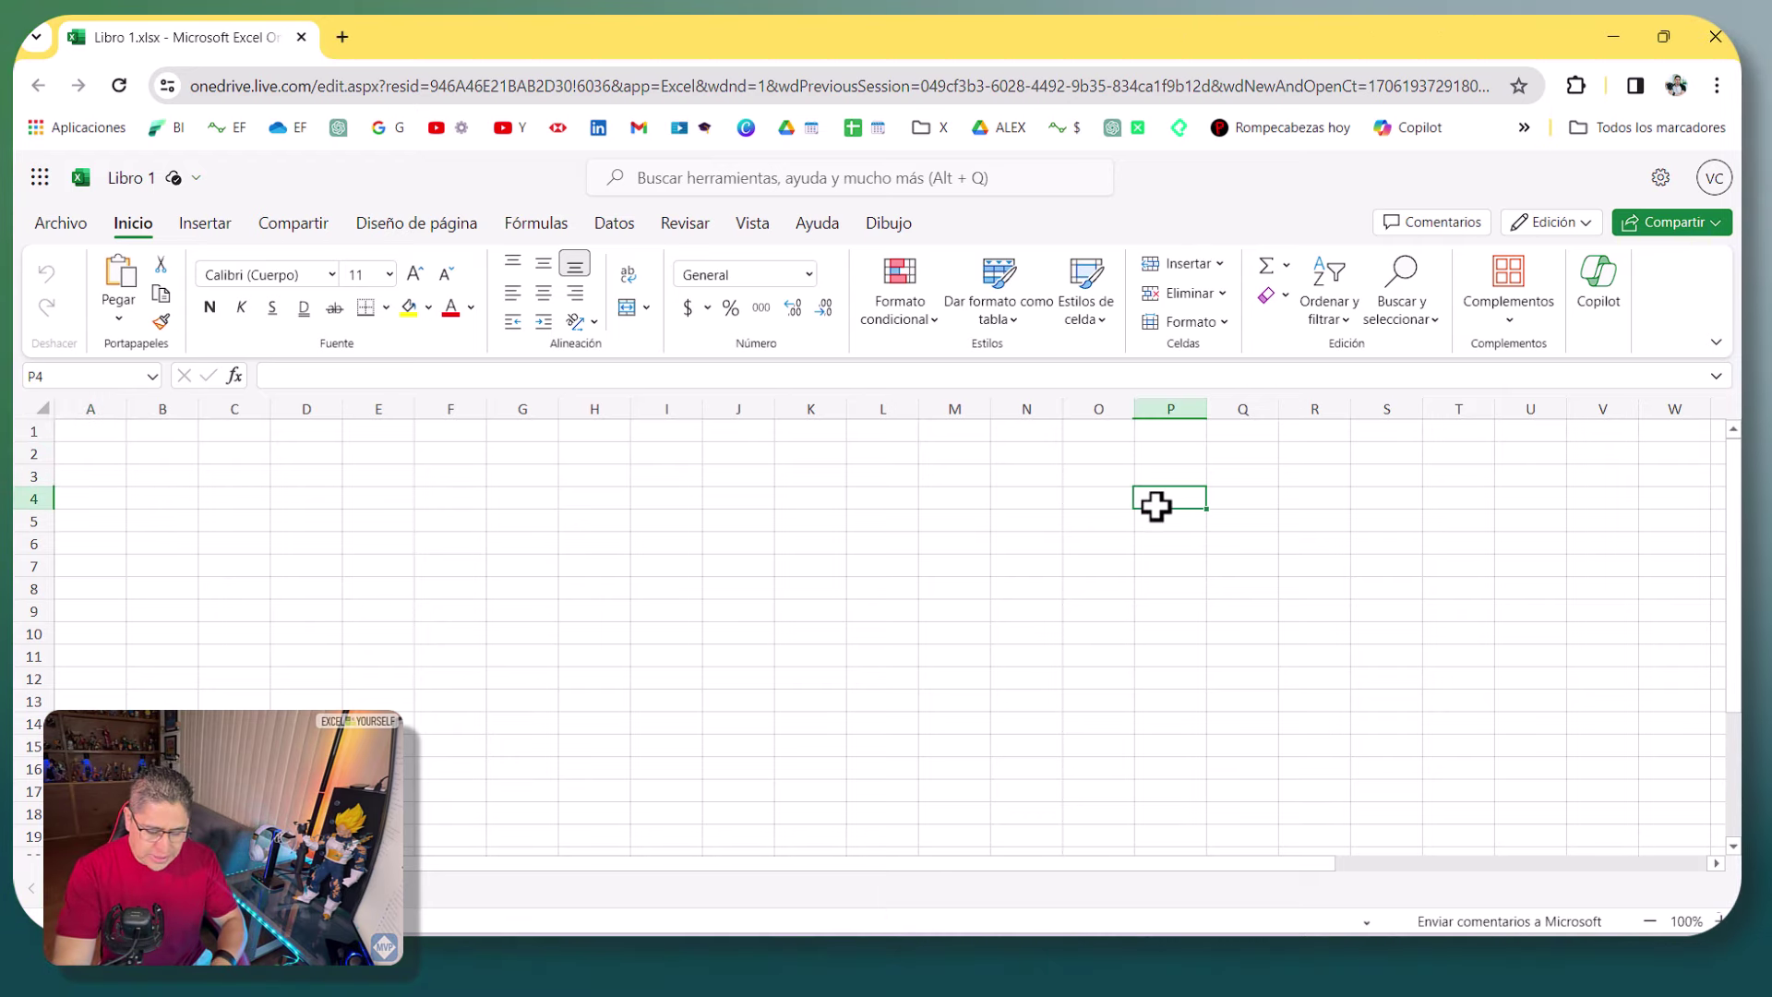
pyautogui.press('F11')
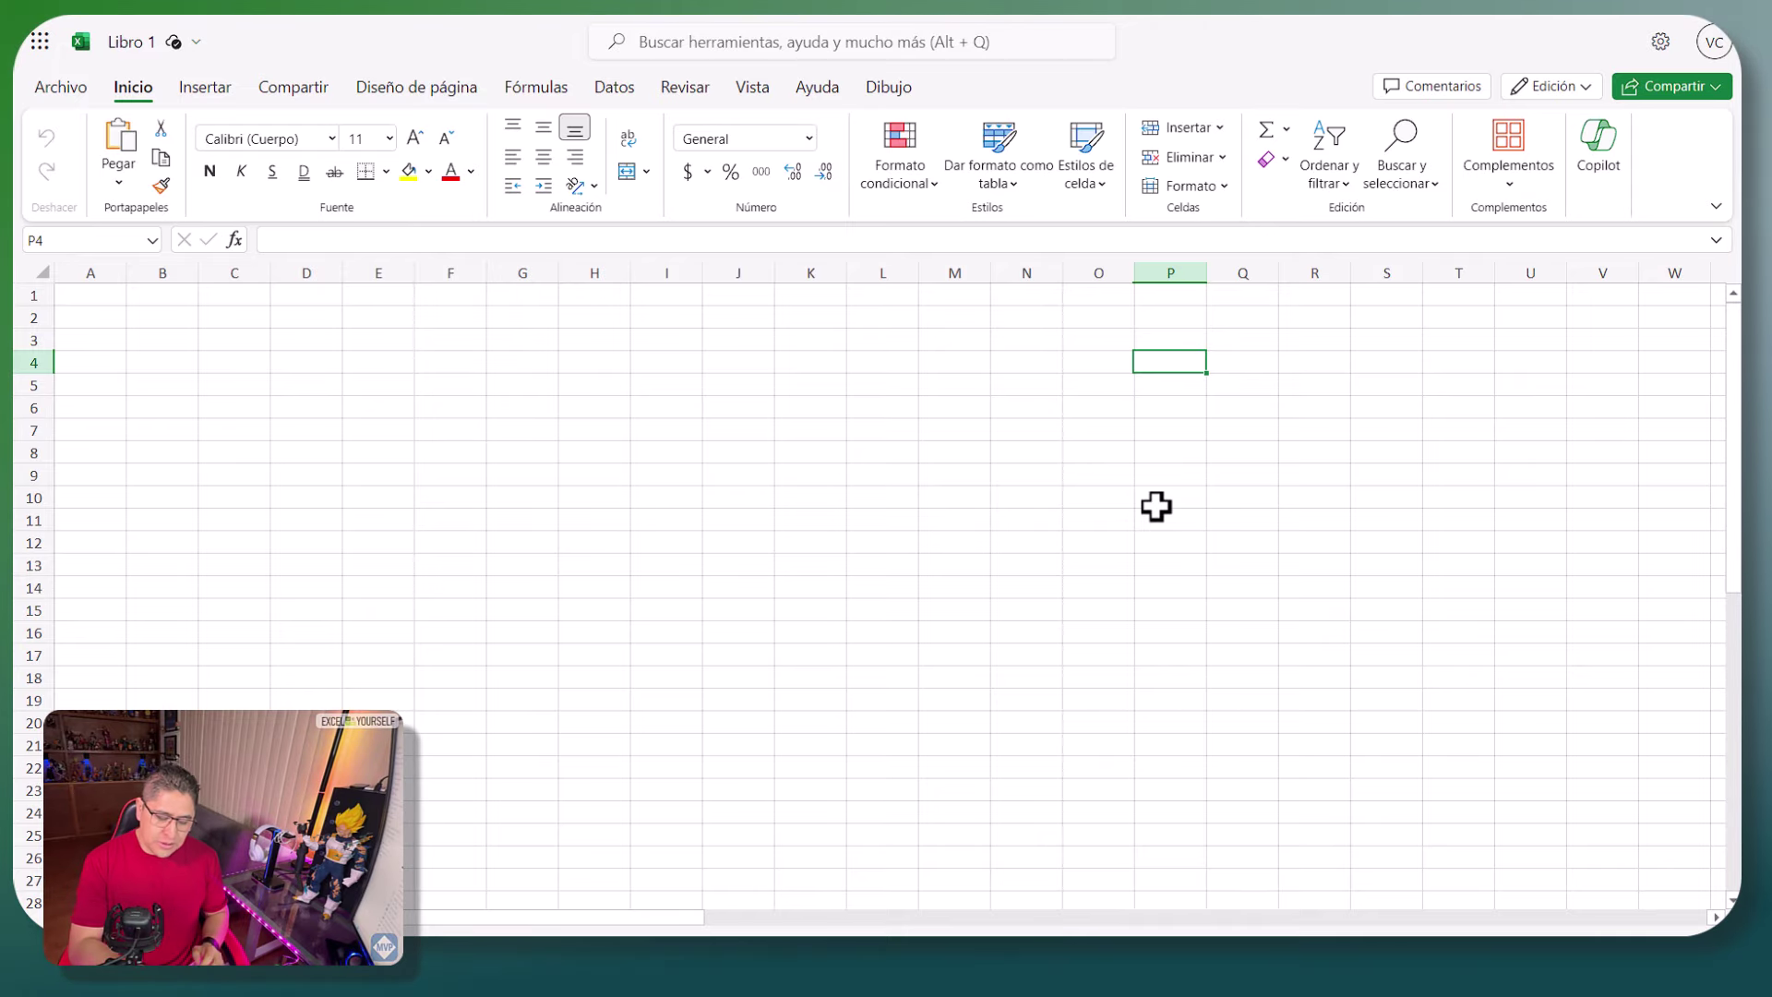
pyautogui.press('F11')
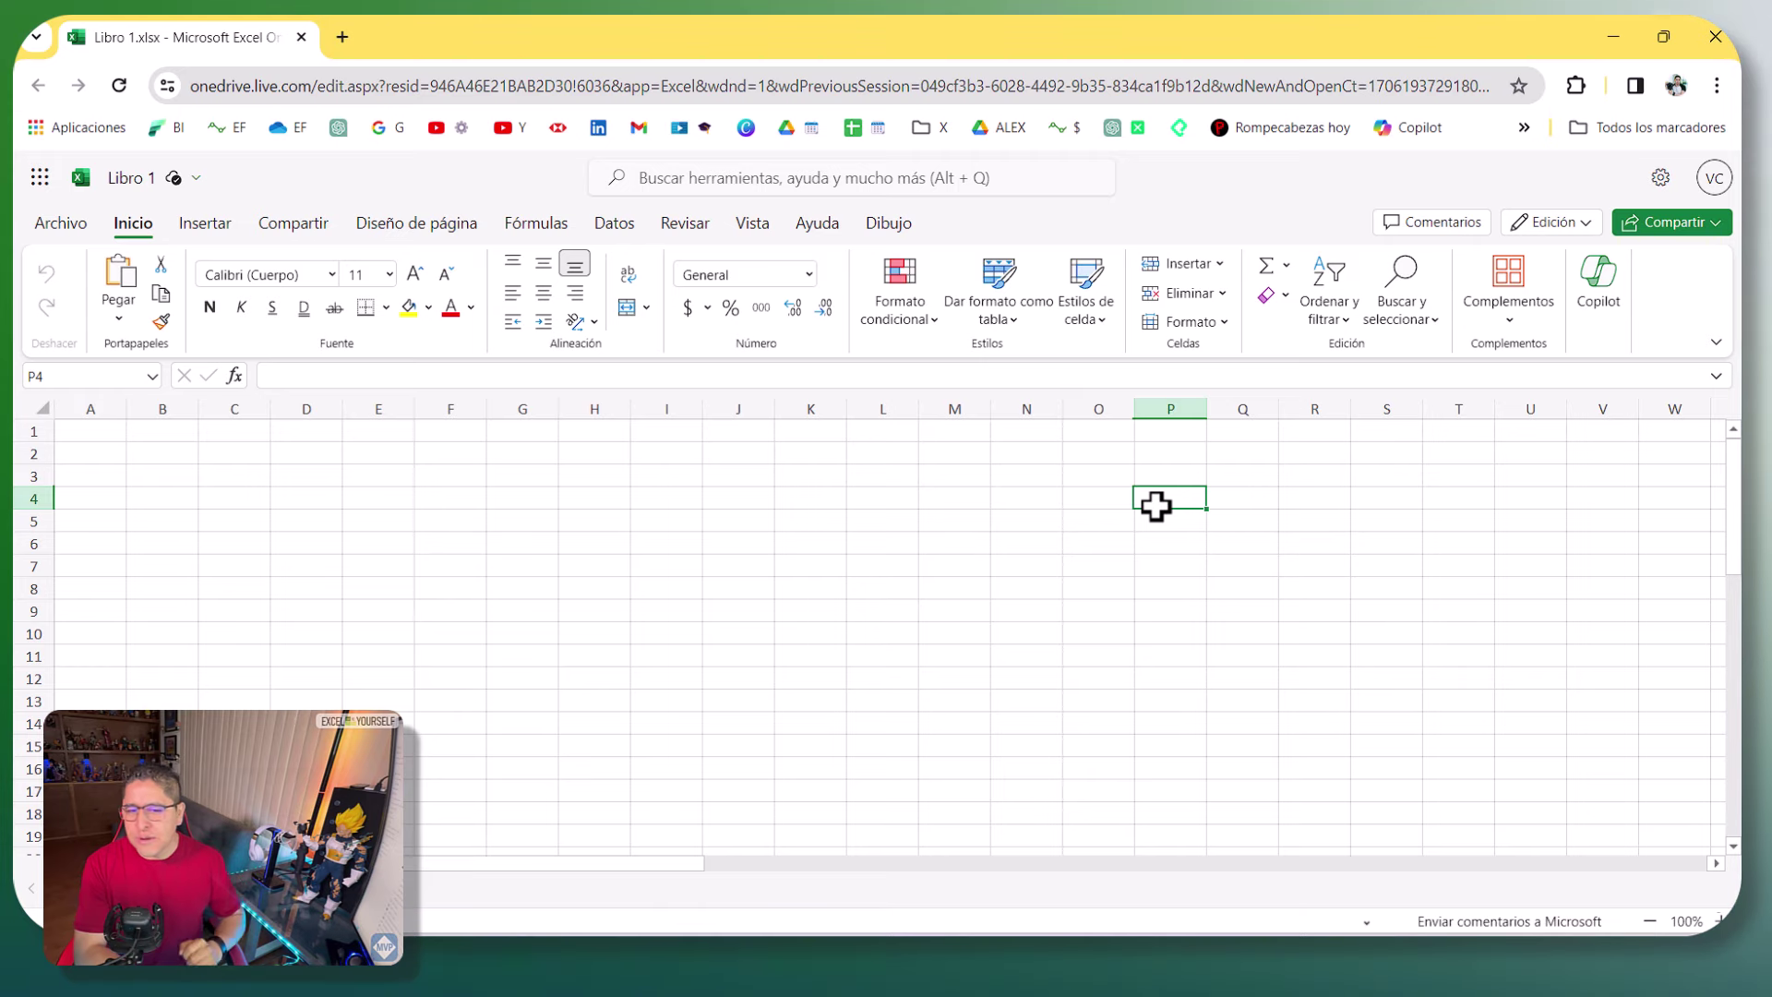
pyautogui.press('F11')
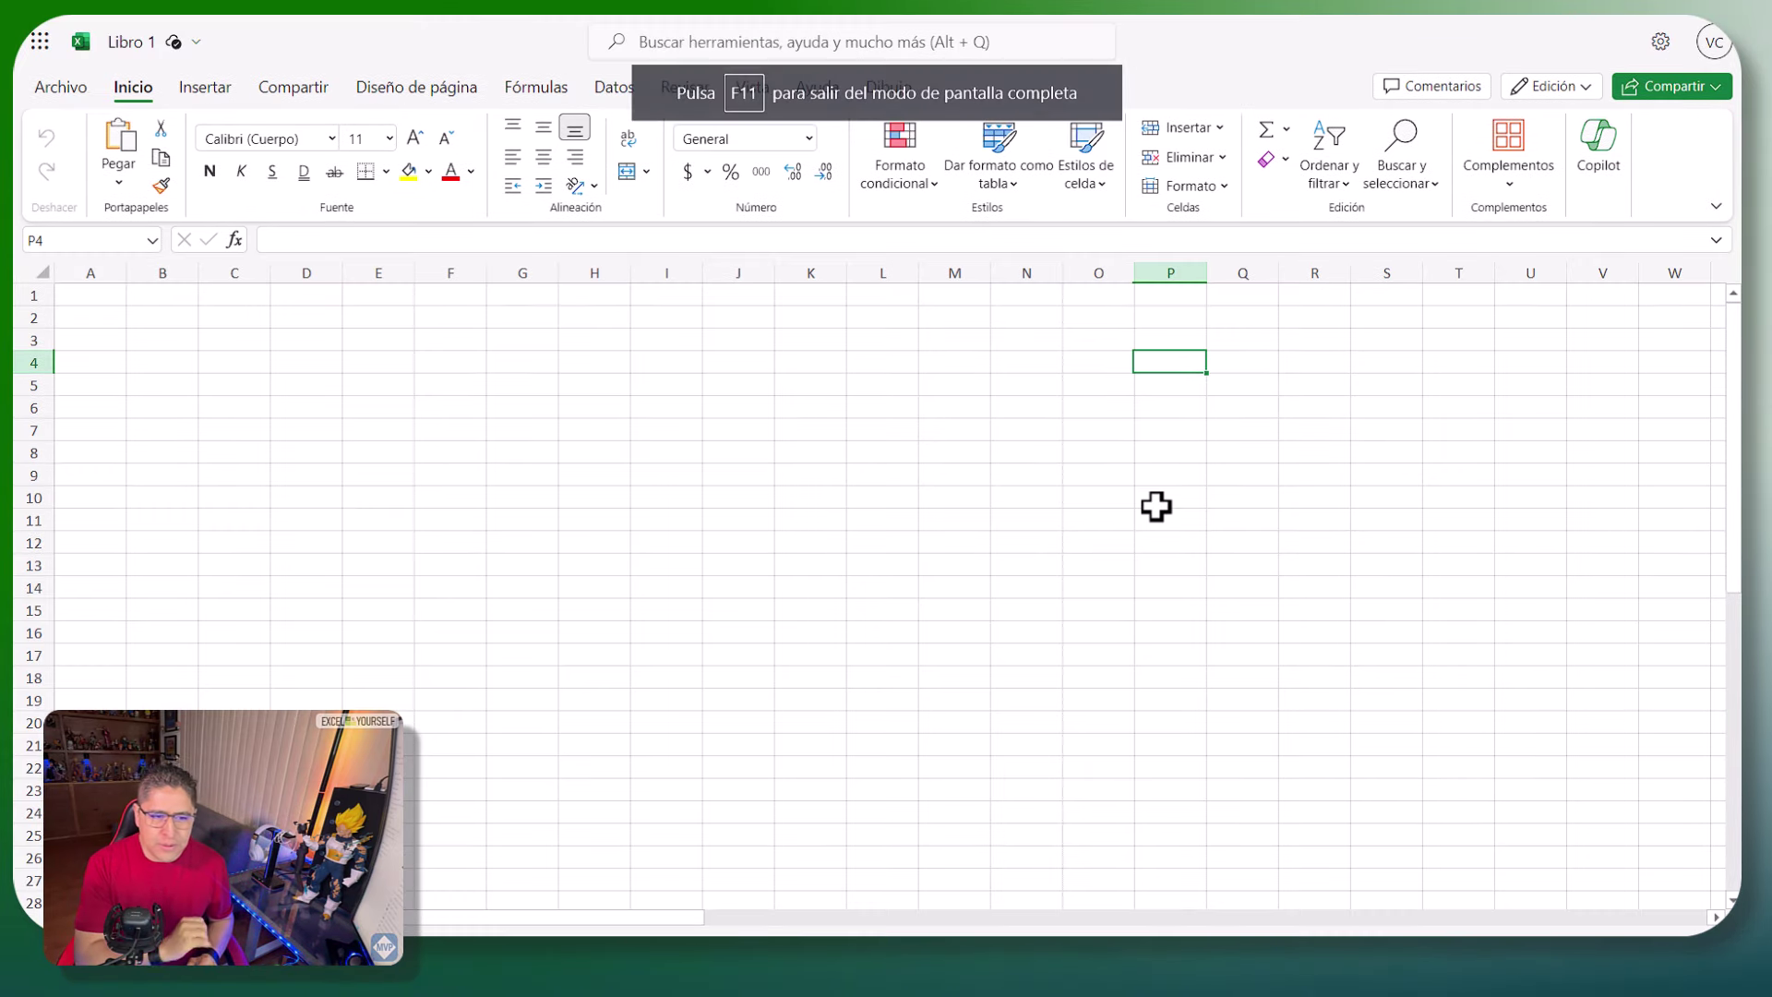
pyautogui.press('F11')
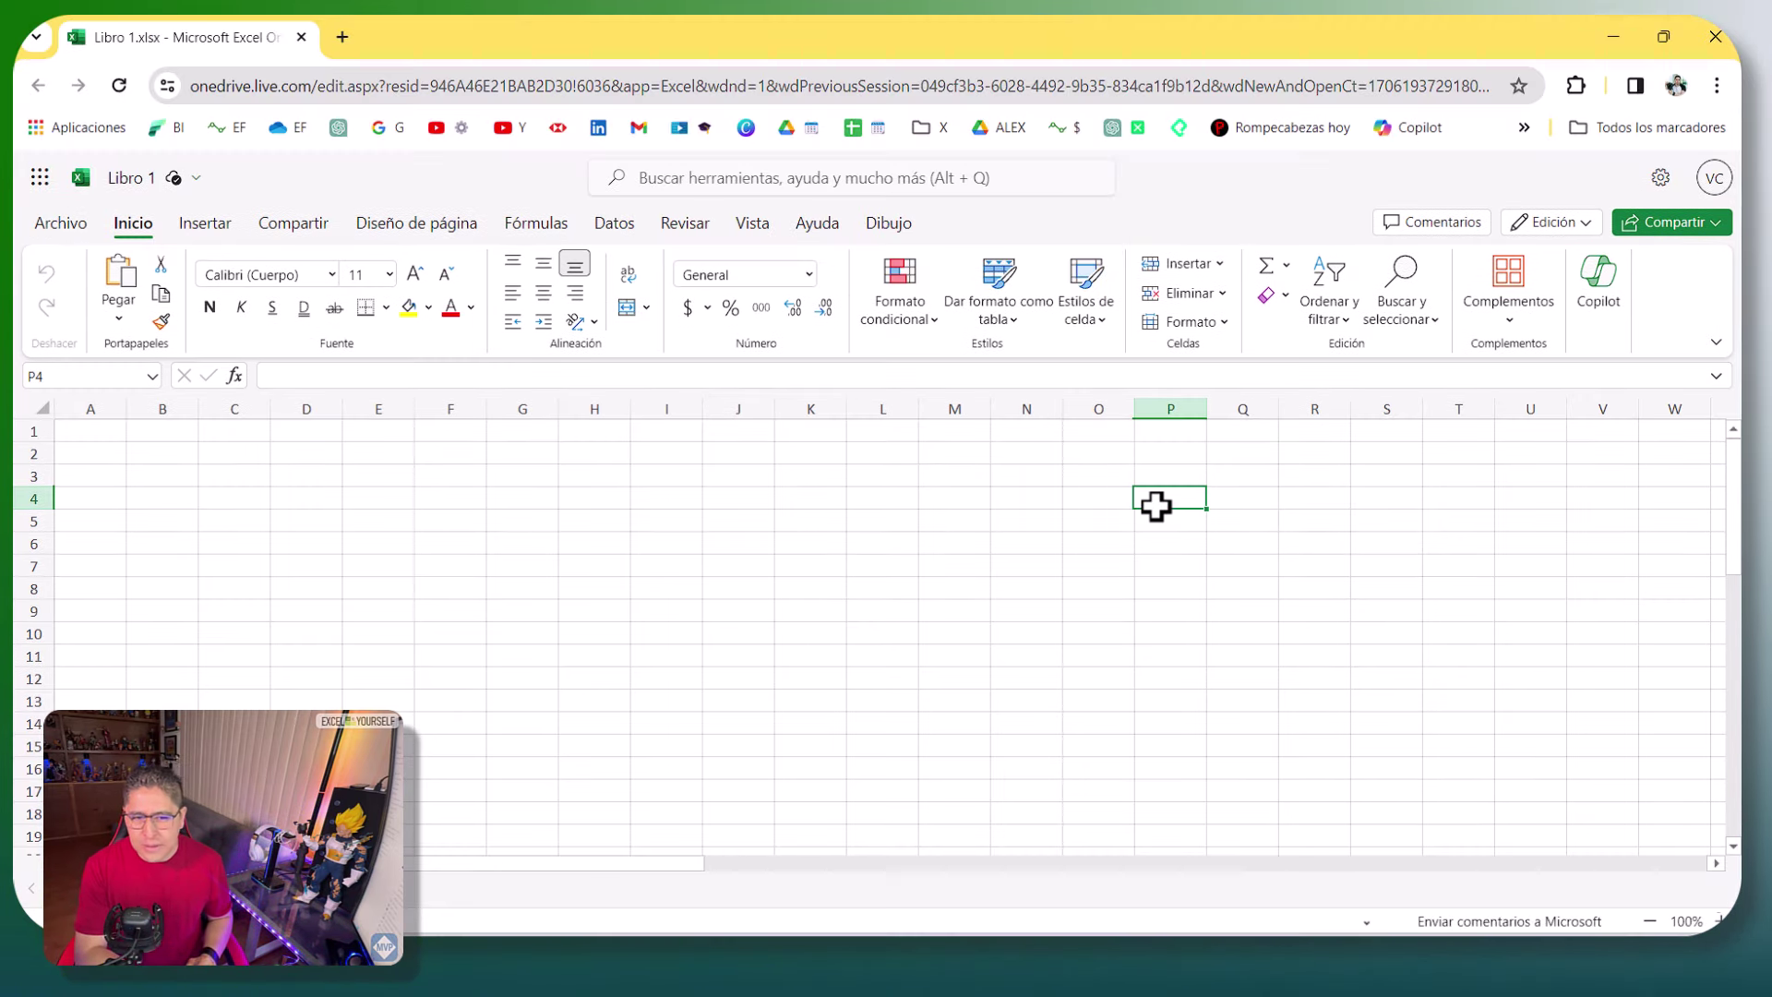
pyautogui.press('F11')
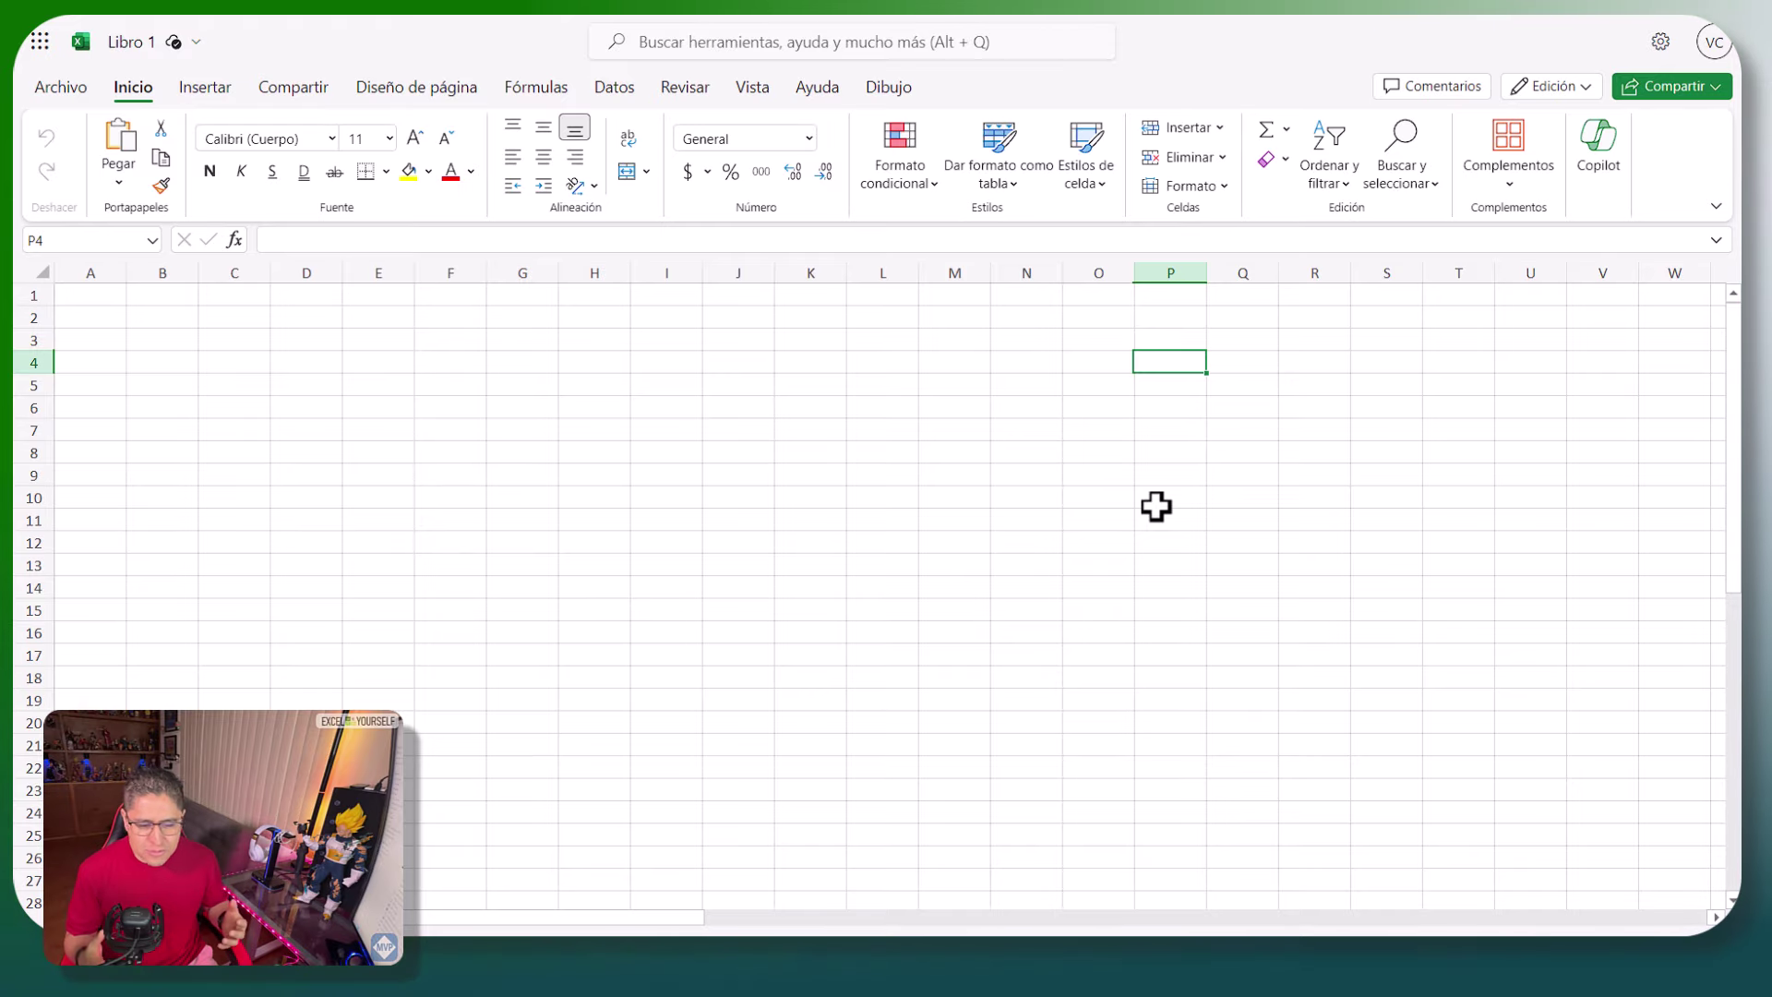
pyautogui.press('F11')
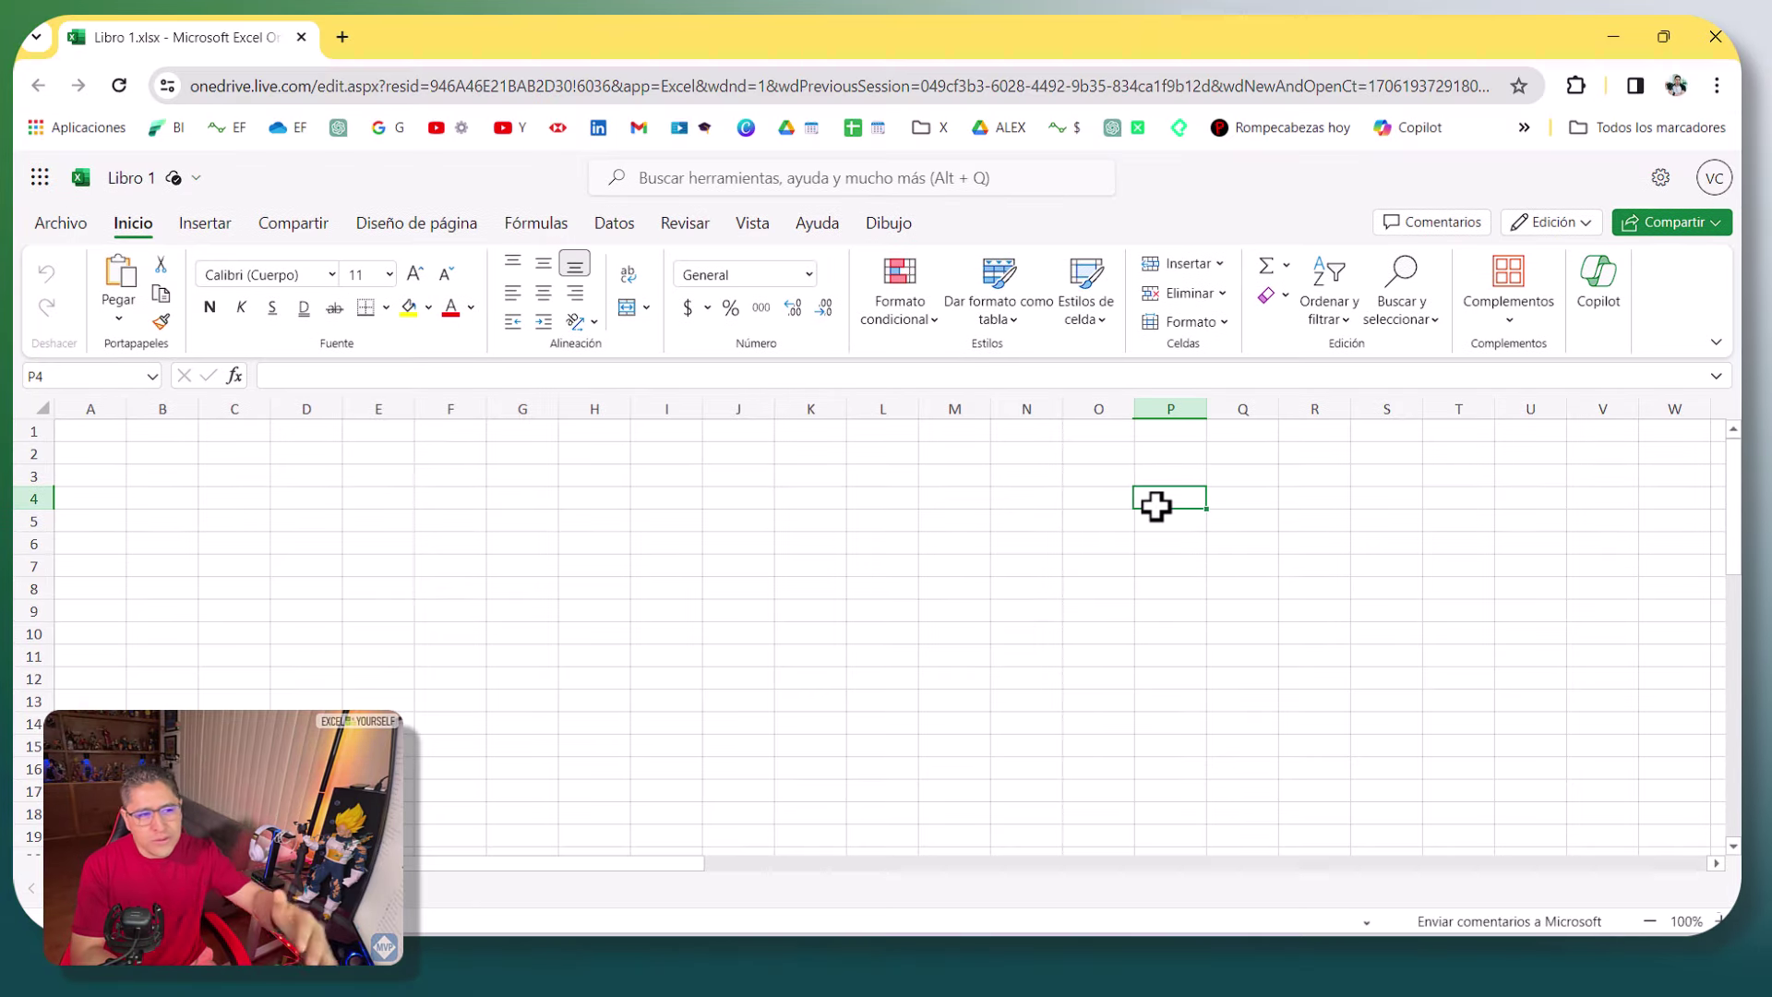
pyautogui.press('F11')
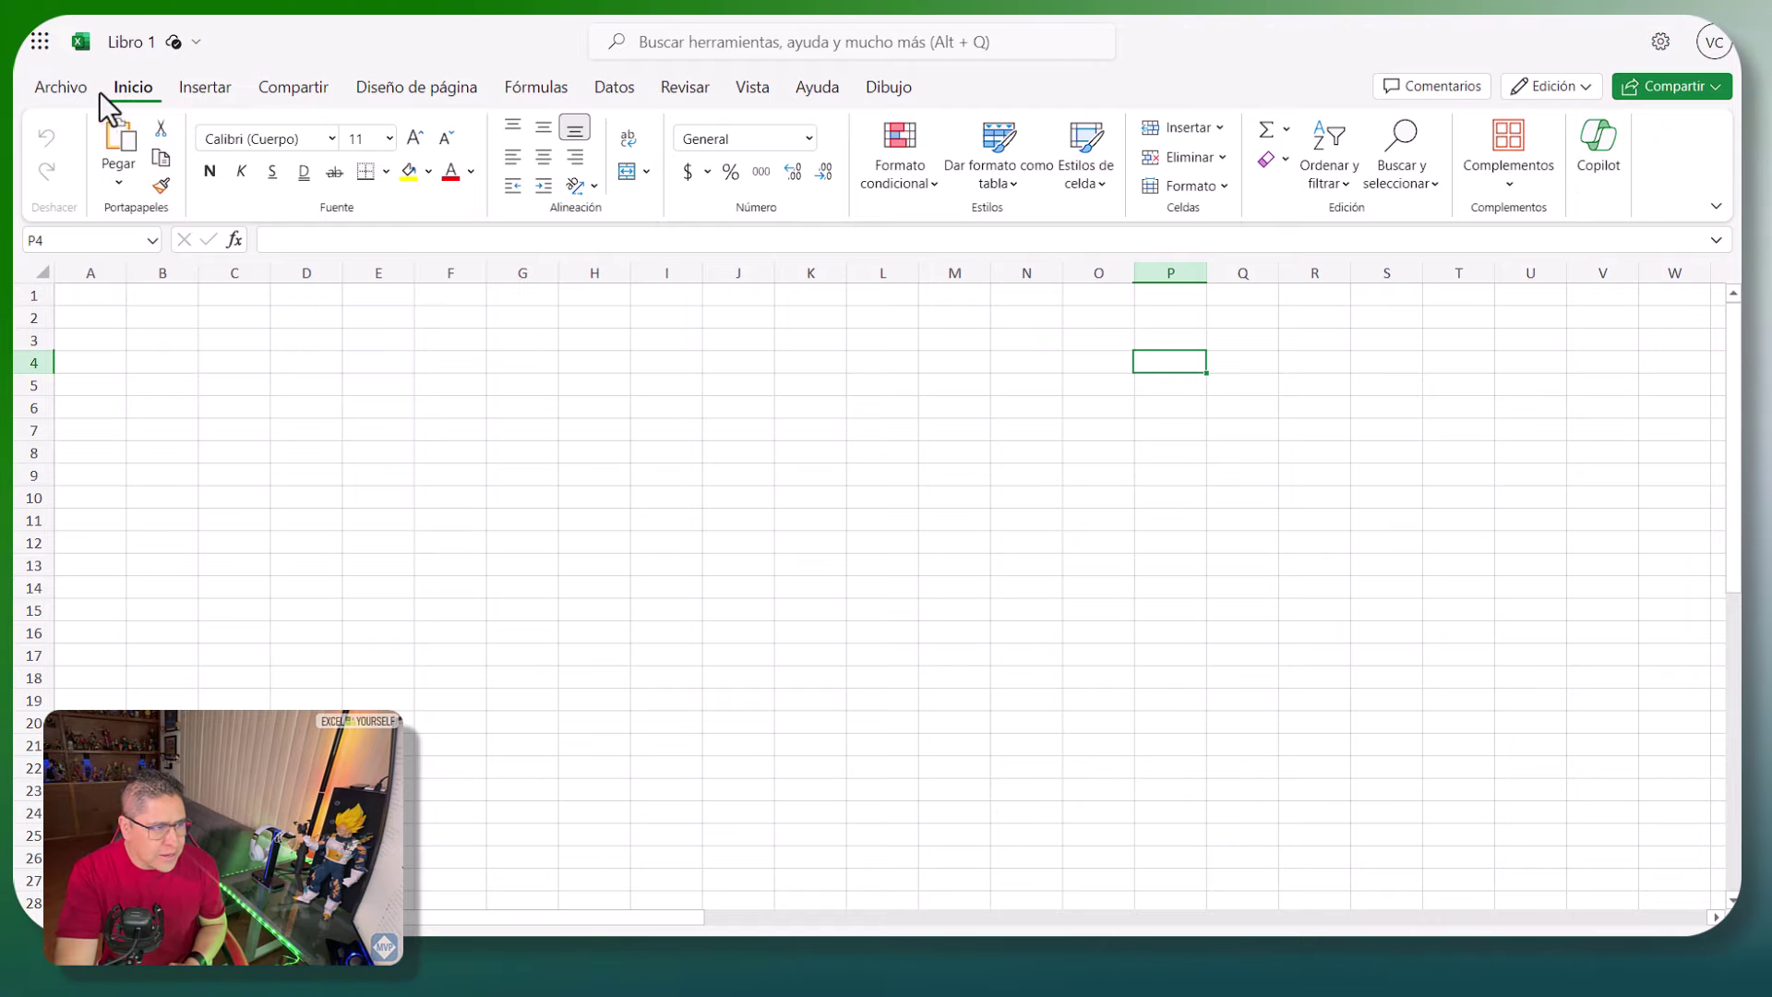
# - Open Copilot beside the empty sheet and read its note that an Excel table is needed
pyautogui.click(1597, 176)
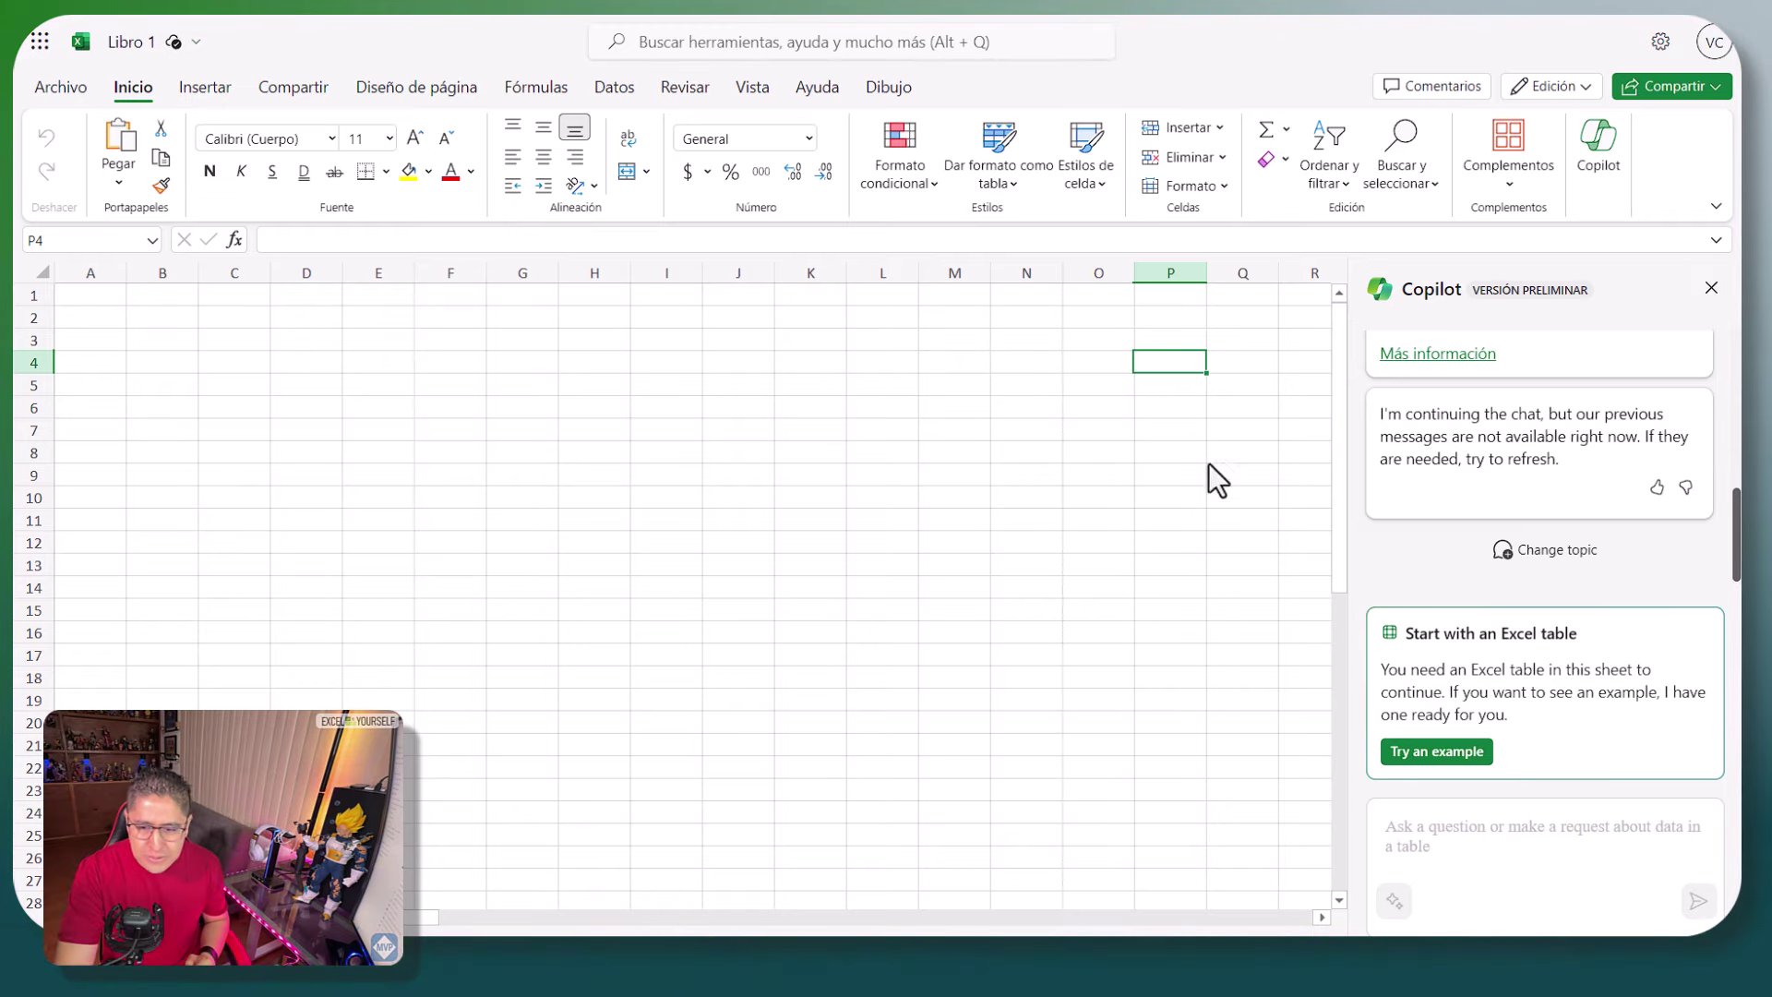
pyautogui.scroll(5, 1503, 507)
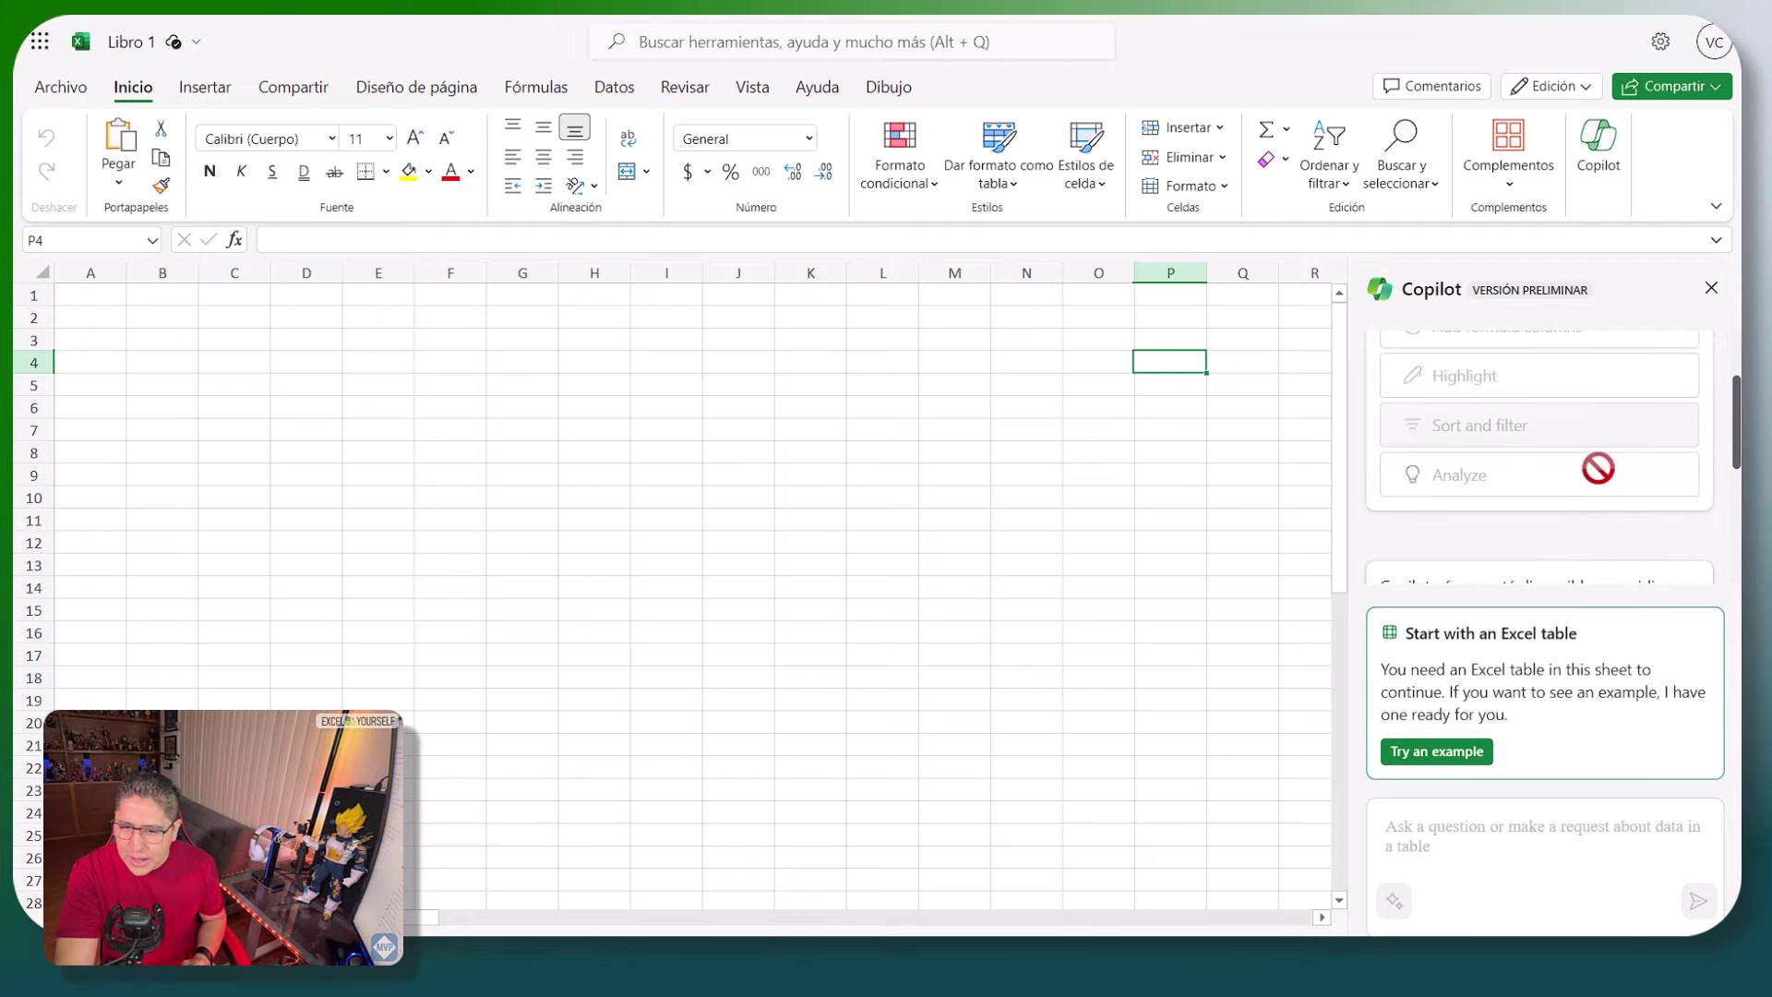
pyautogui.scroll(-2, 1648, 501)
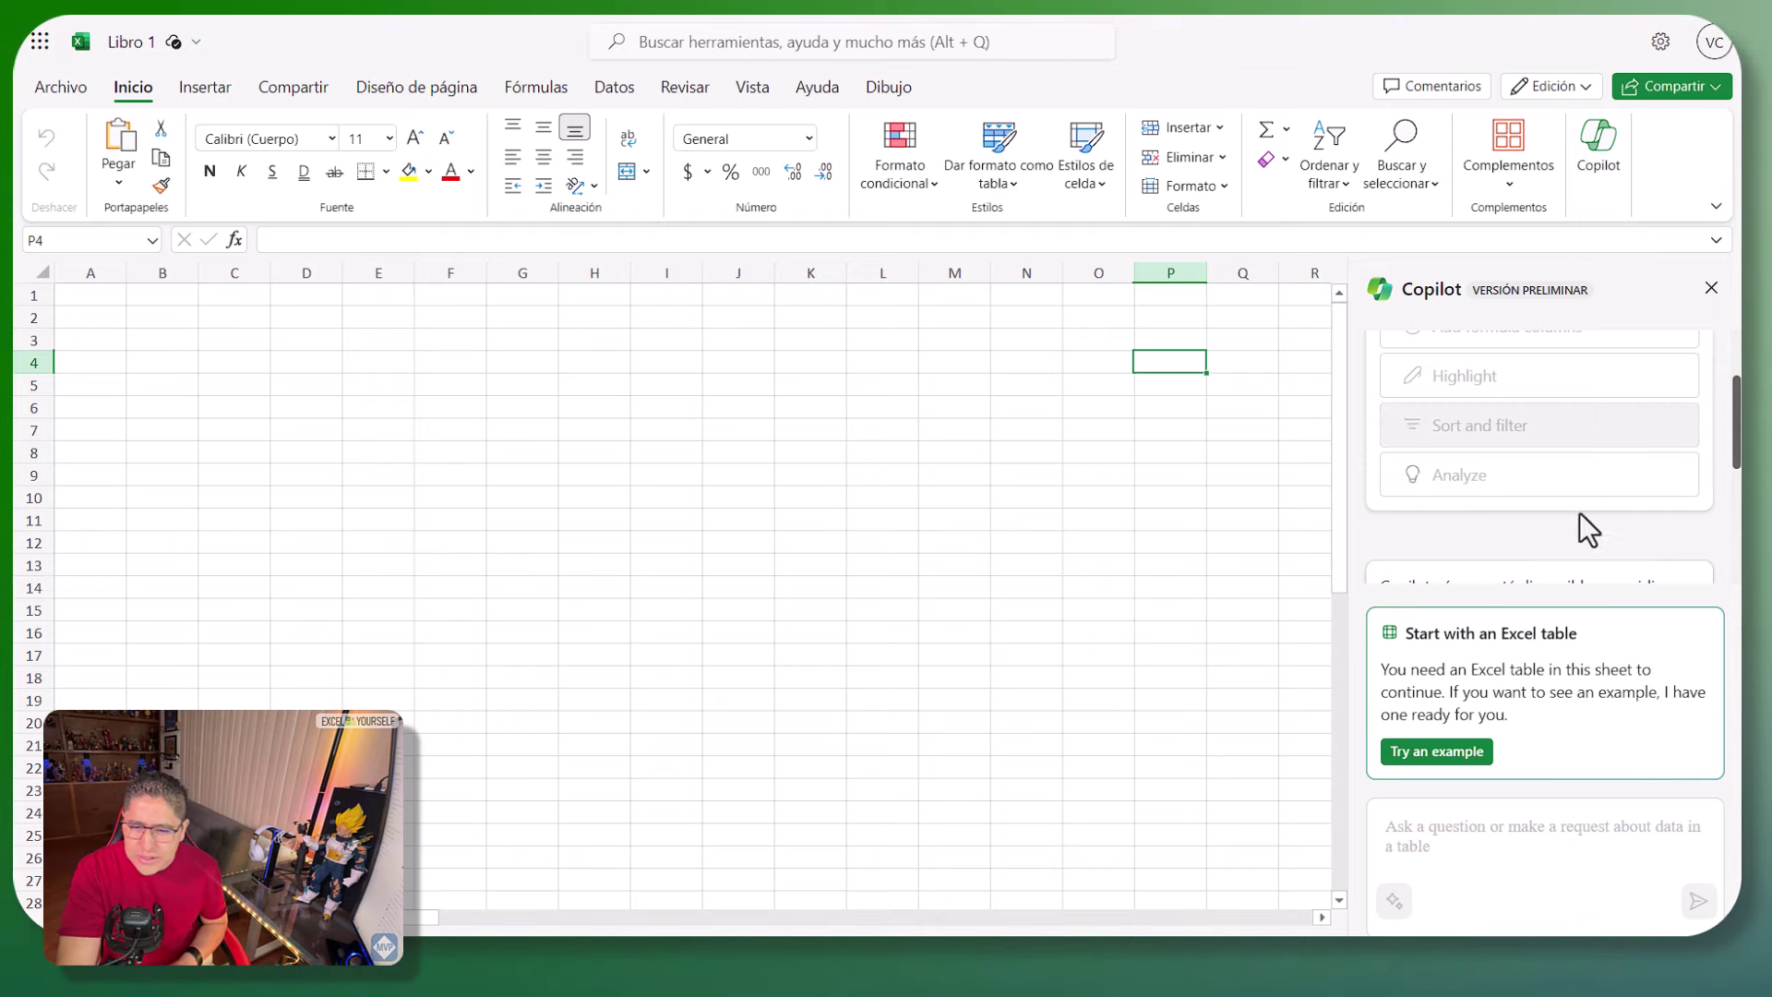
pyautogui.scroll(-2, 1569, 484)
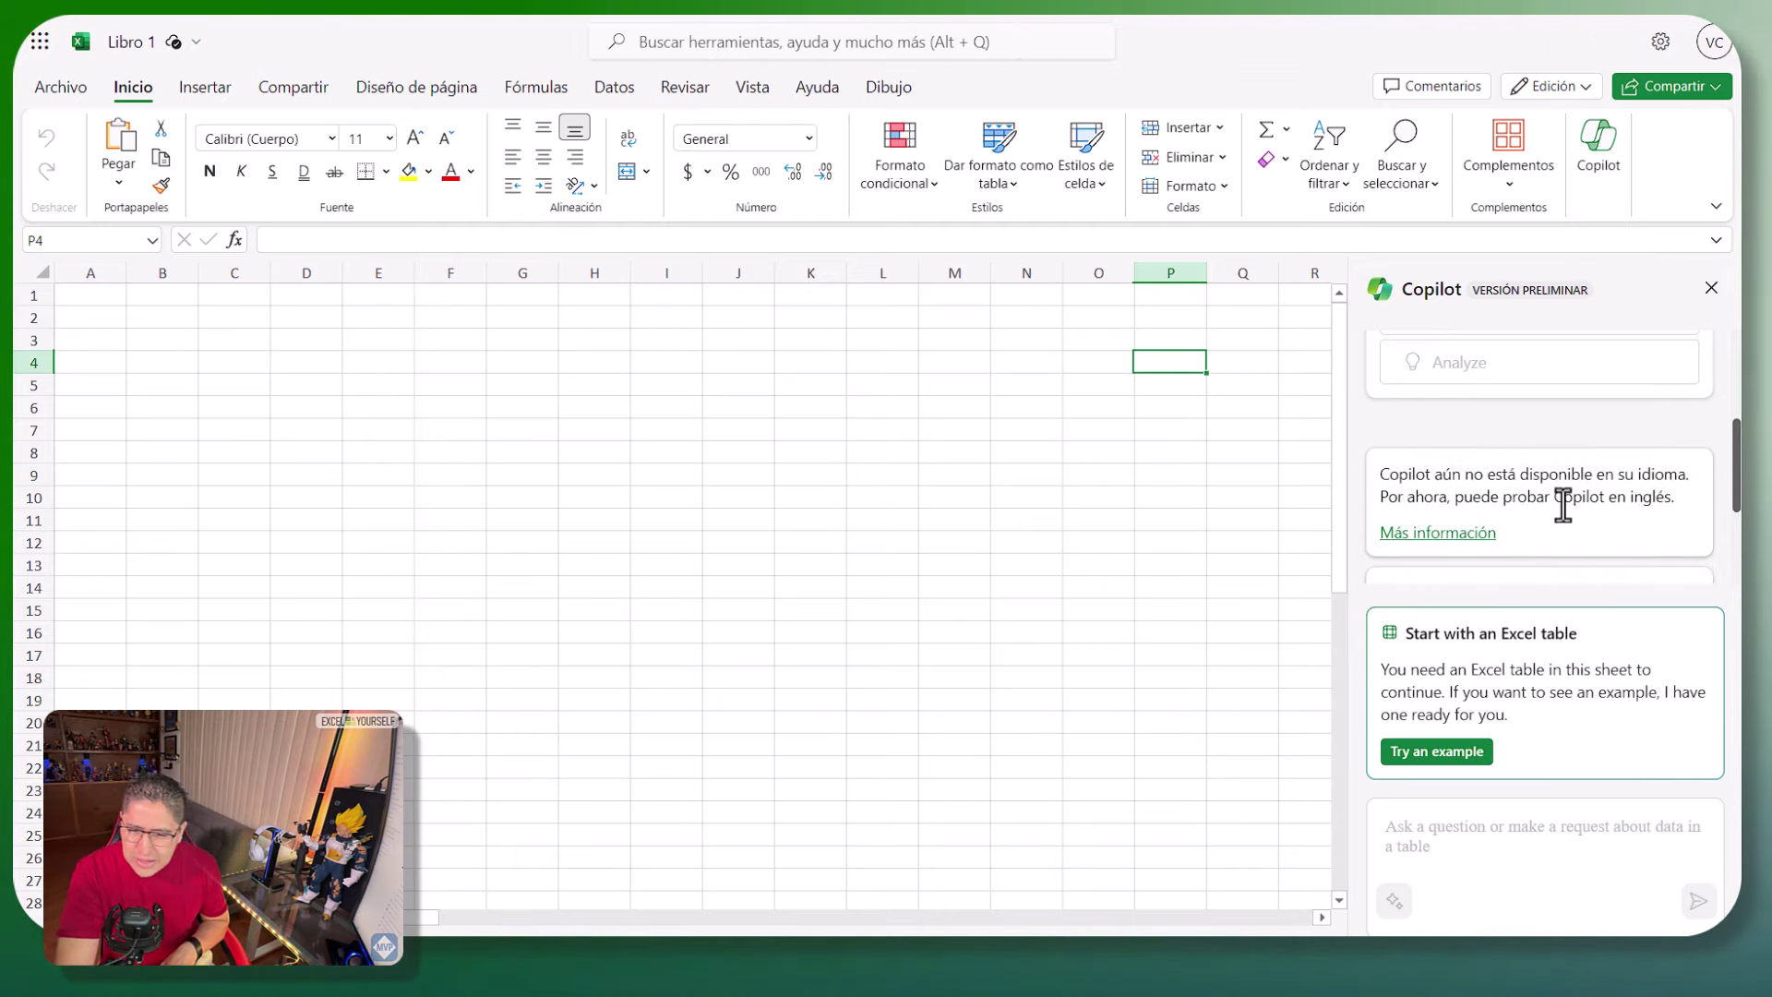
pyautogui.scroll(-1, 1564, 503)
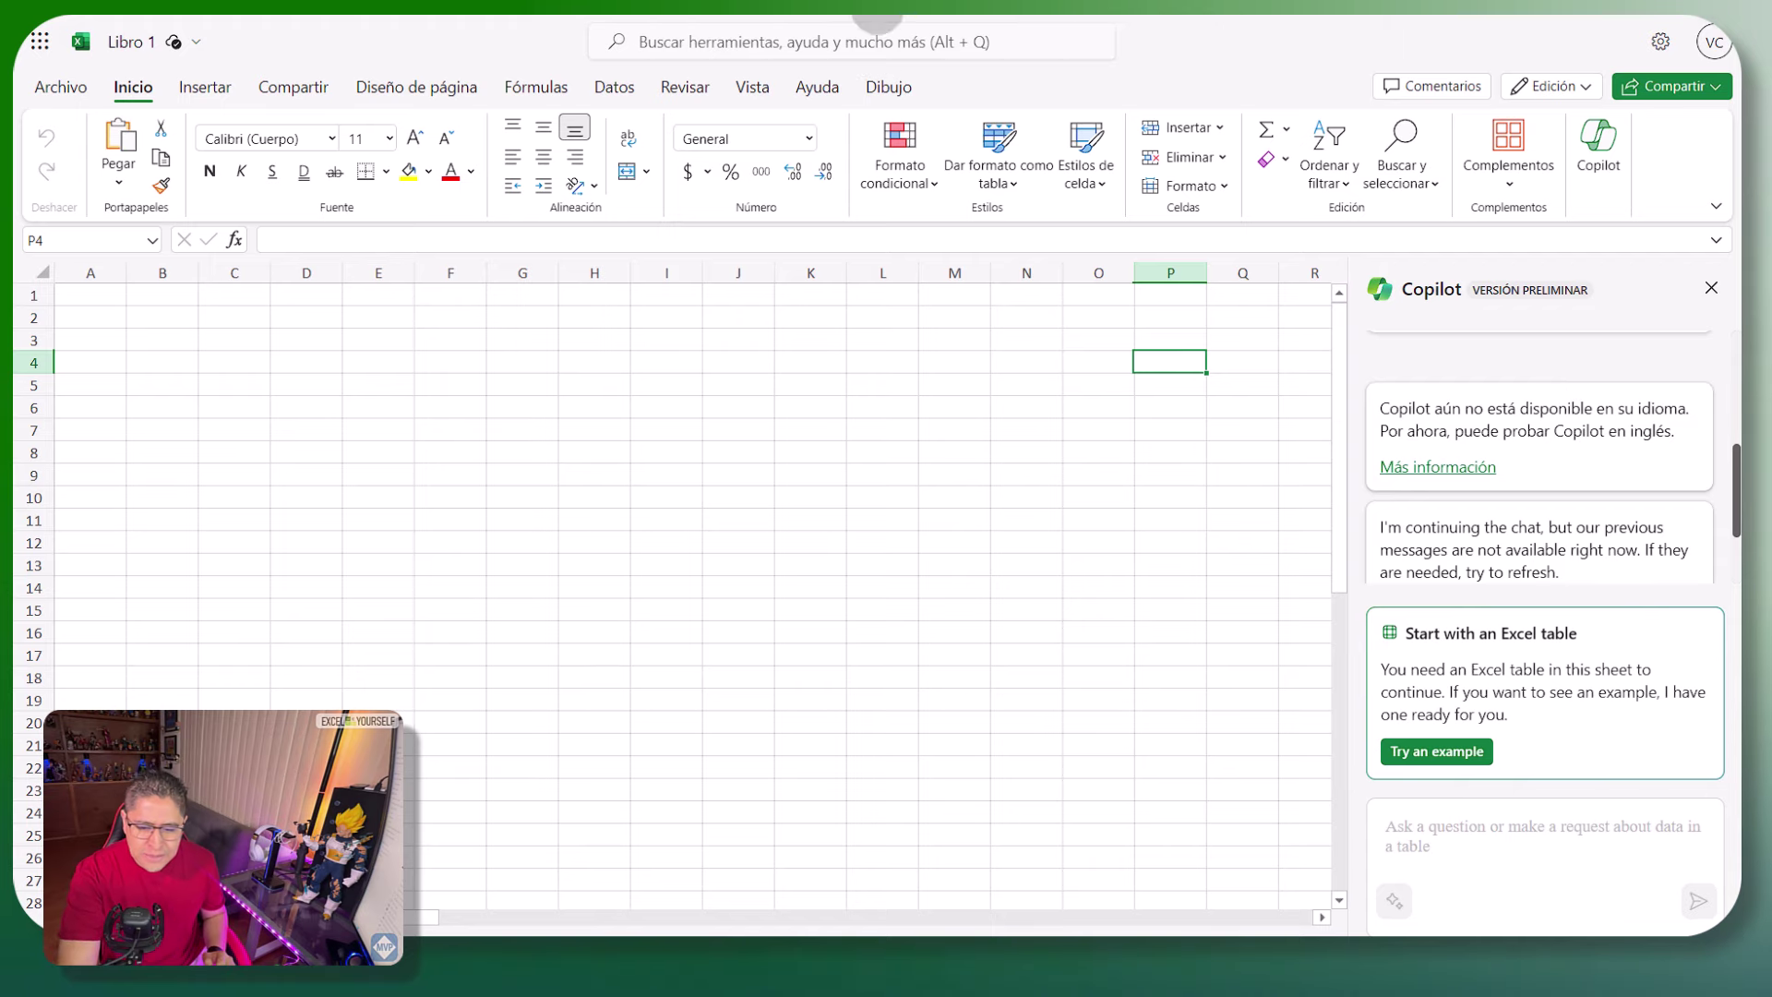
pyautogui.scroll(-2, 1652, 512)
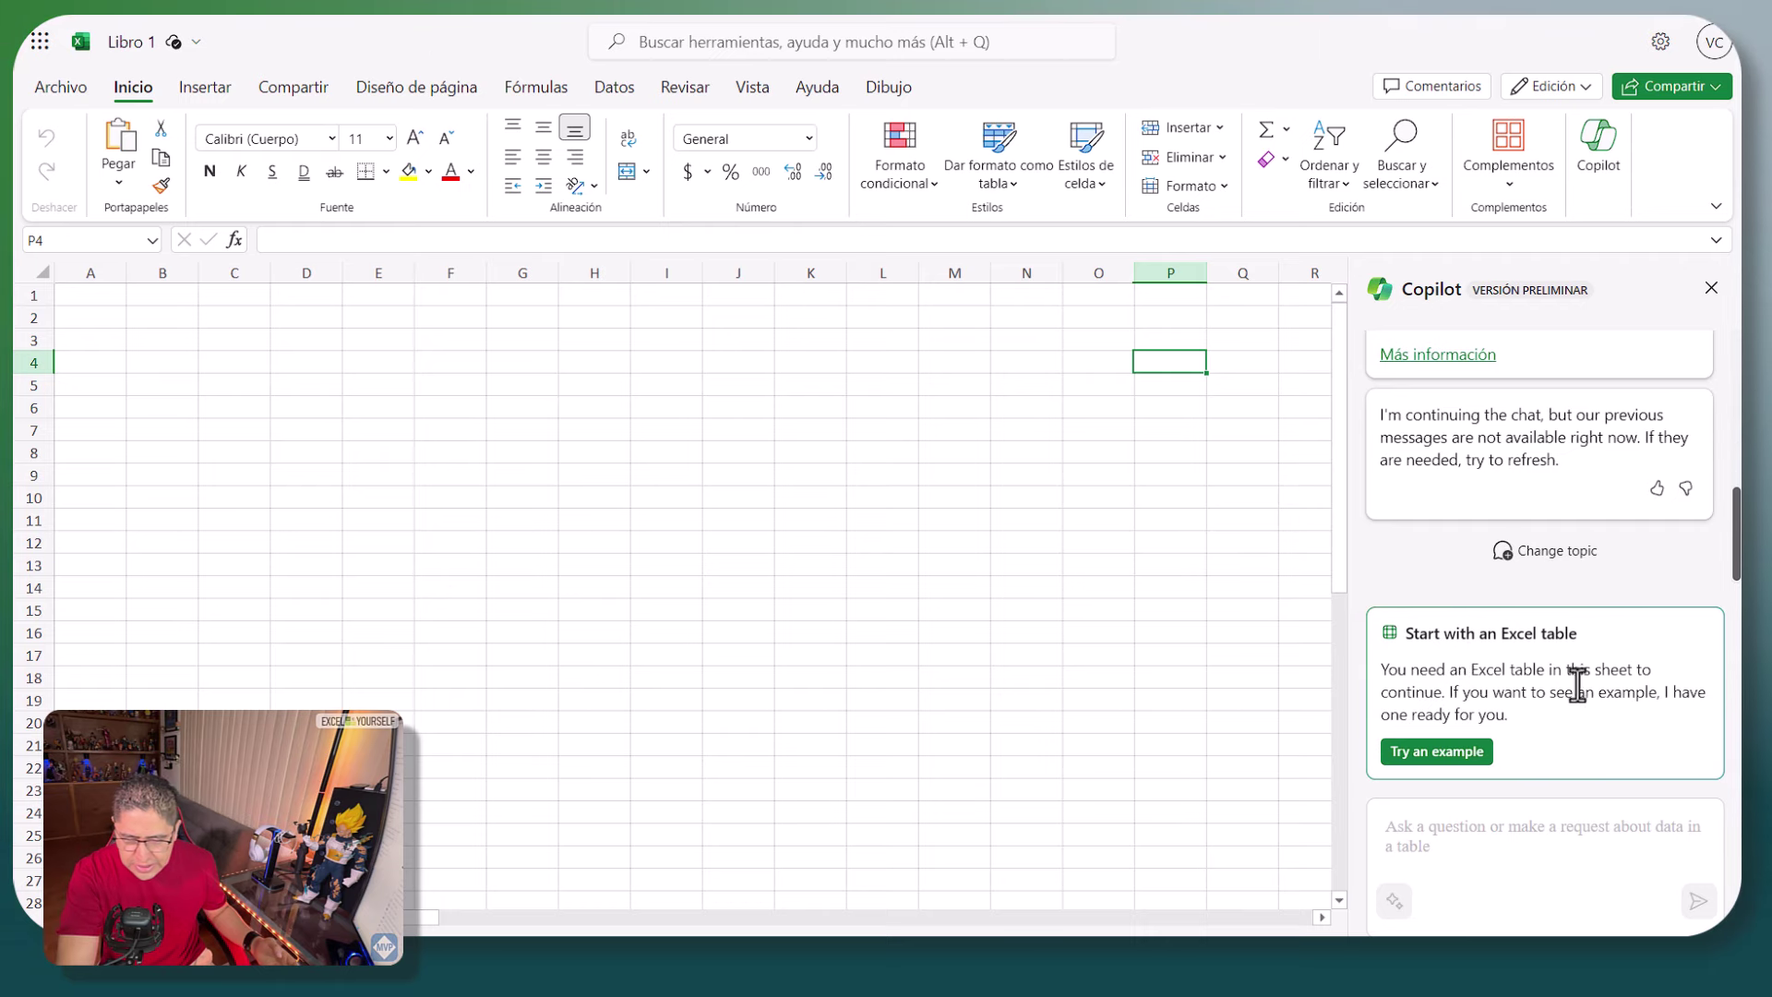
# - Insert Copilot's example campaign table and review its owner, date, Budget, Revenue, Users Targeted and Engaged Users values
pyautogui.click(1412, 753)
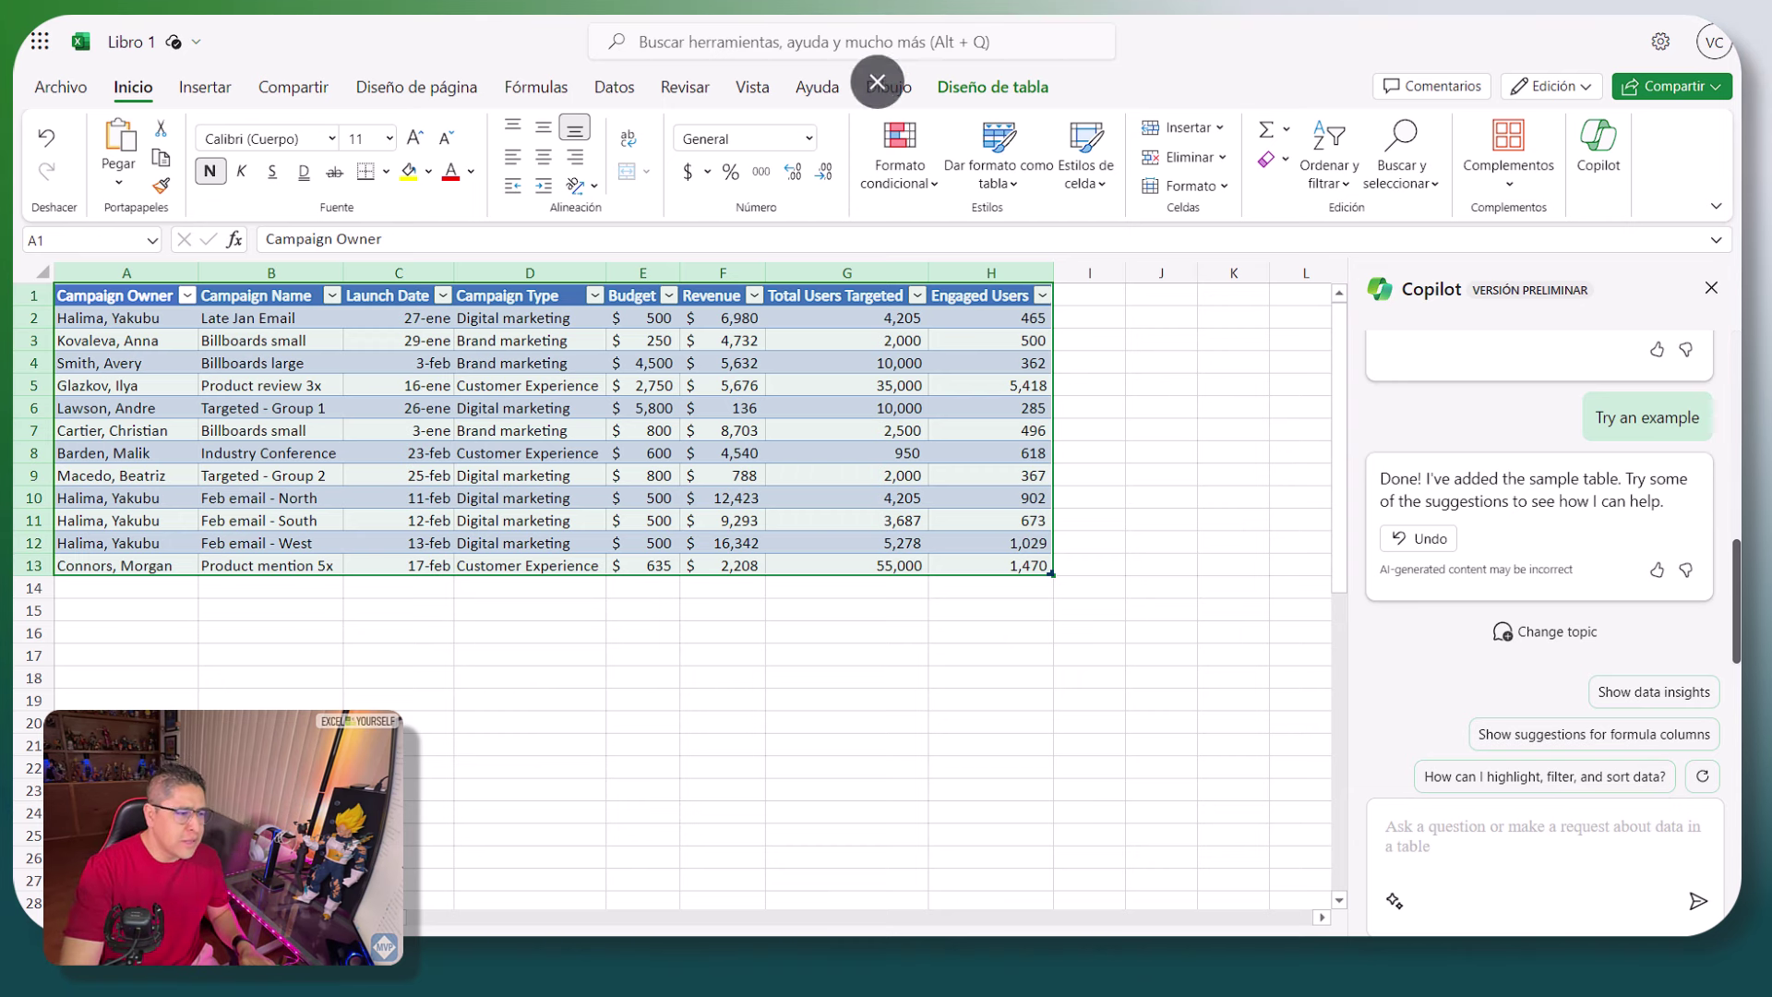
pyautogui.moveTo(161, 317); pyautogui.dragTo(175, 543)
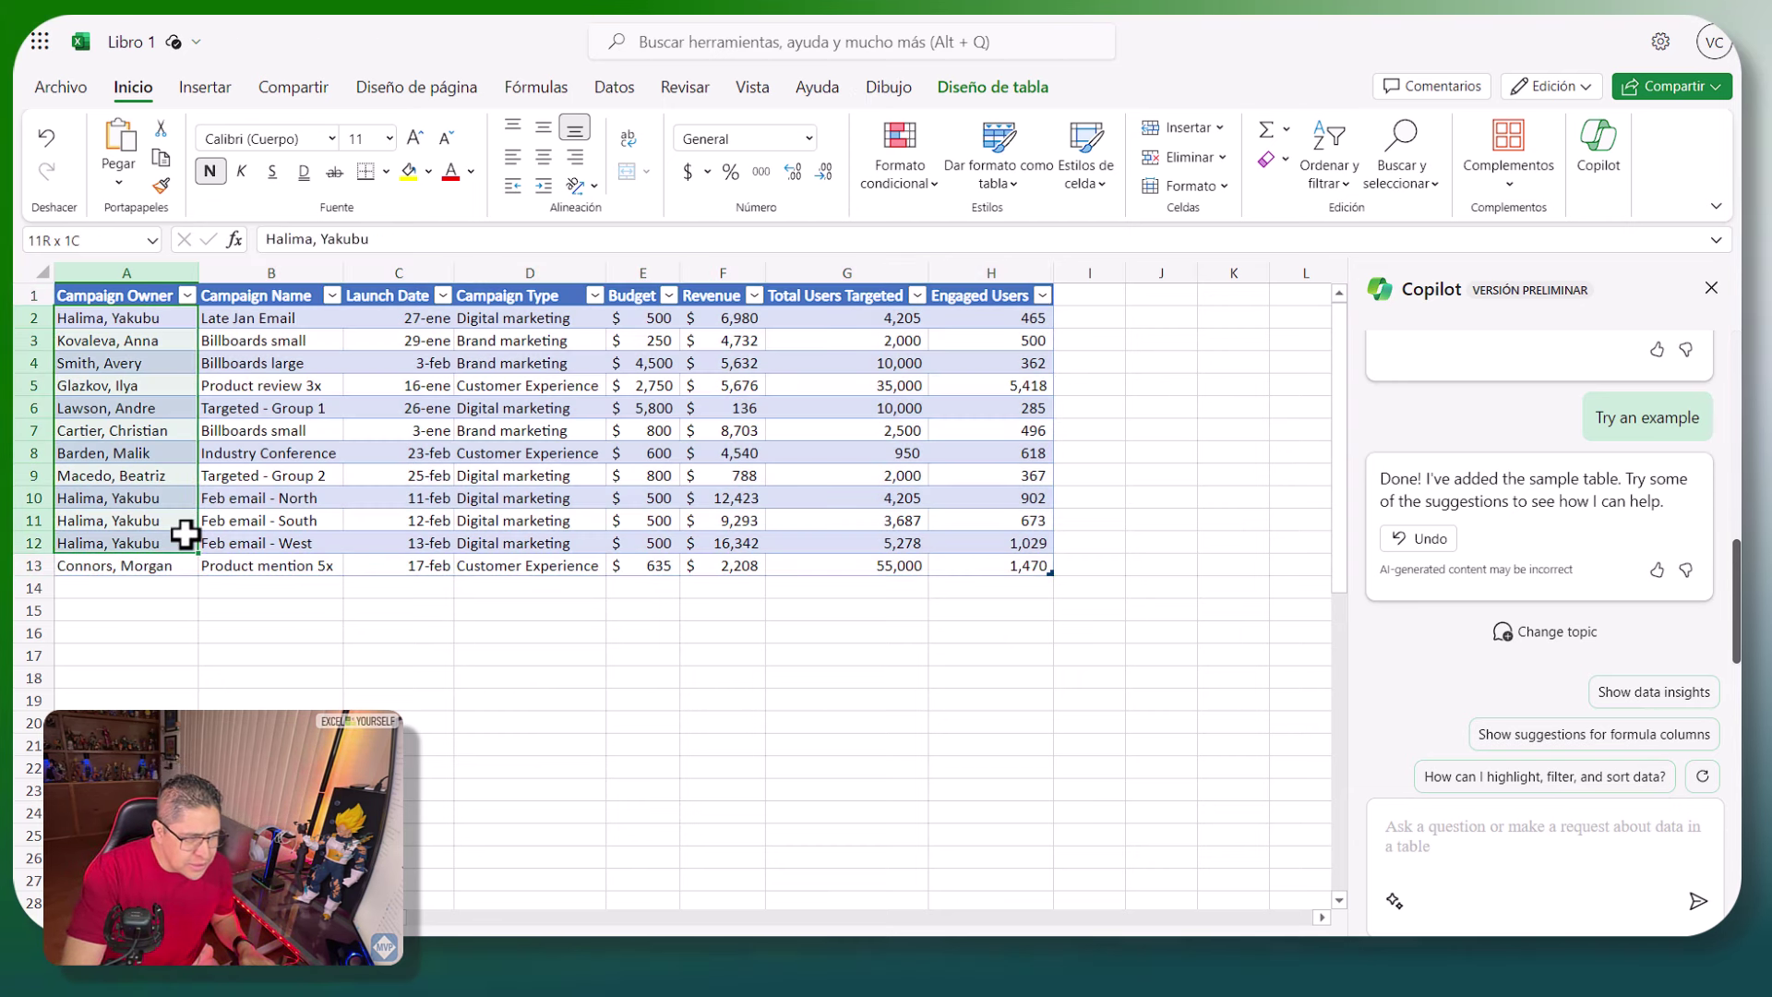
pyautogui.moveTo(434, 317); pyautogui.dragTo(429, 544)
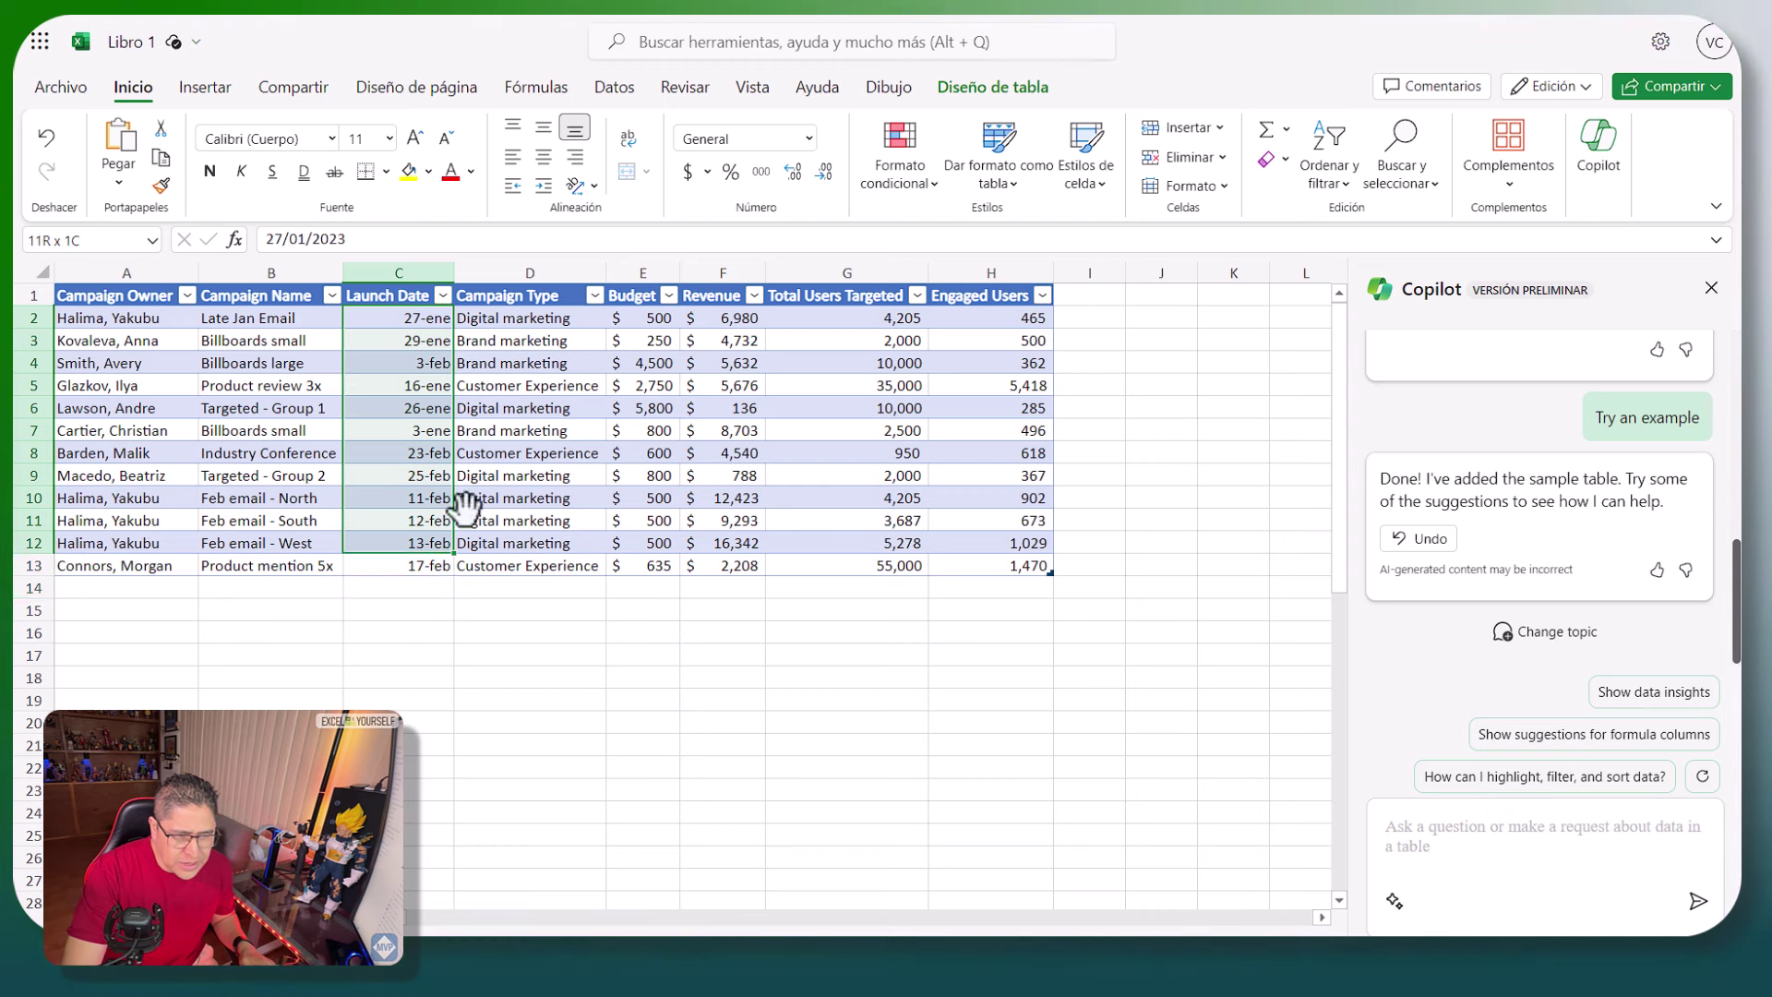
pyautogui.moveTo(647, 318); pyautogui.dragTo(649, 566)
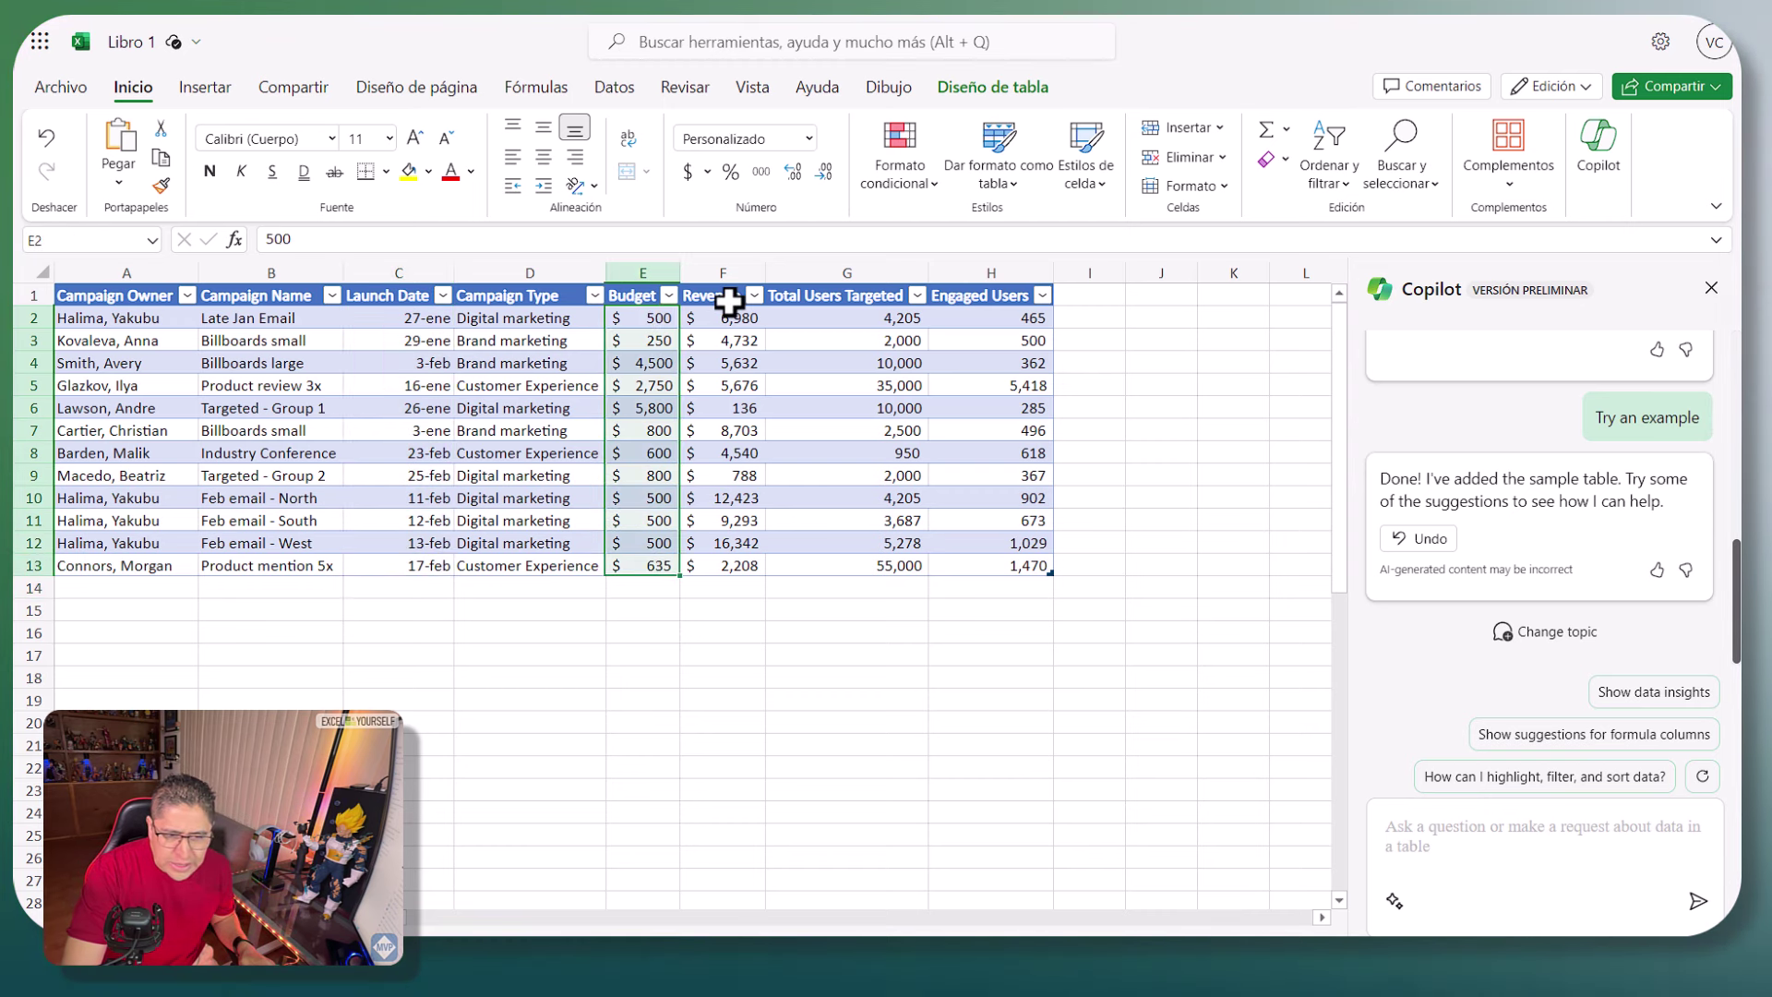
pyautogui.moveTo(728, 296); pyautogui.dragTo(726, 556)
pyautogui.moveTo(879, 321); pyautogui.dragTo(881, 521)
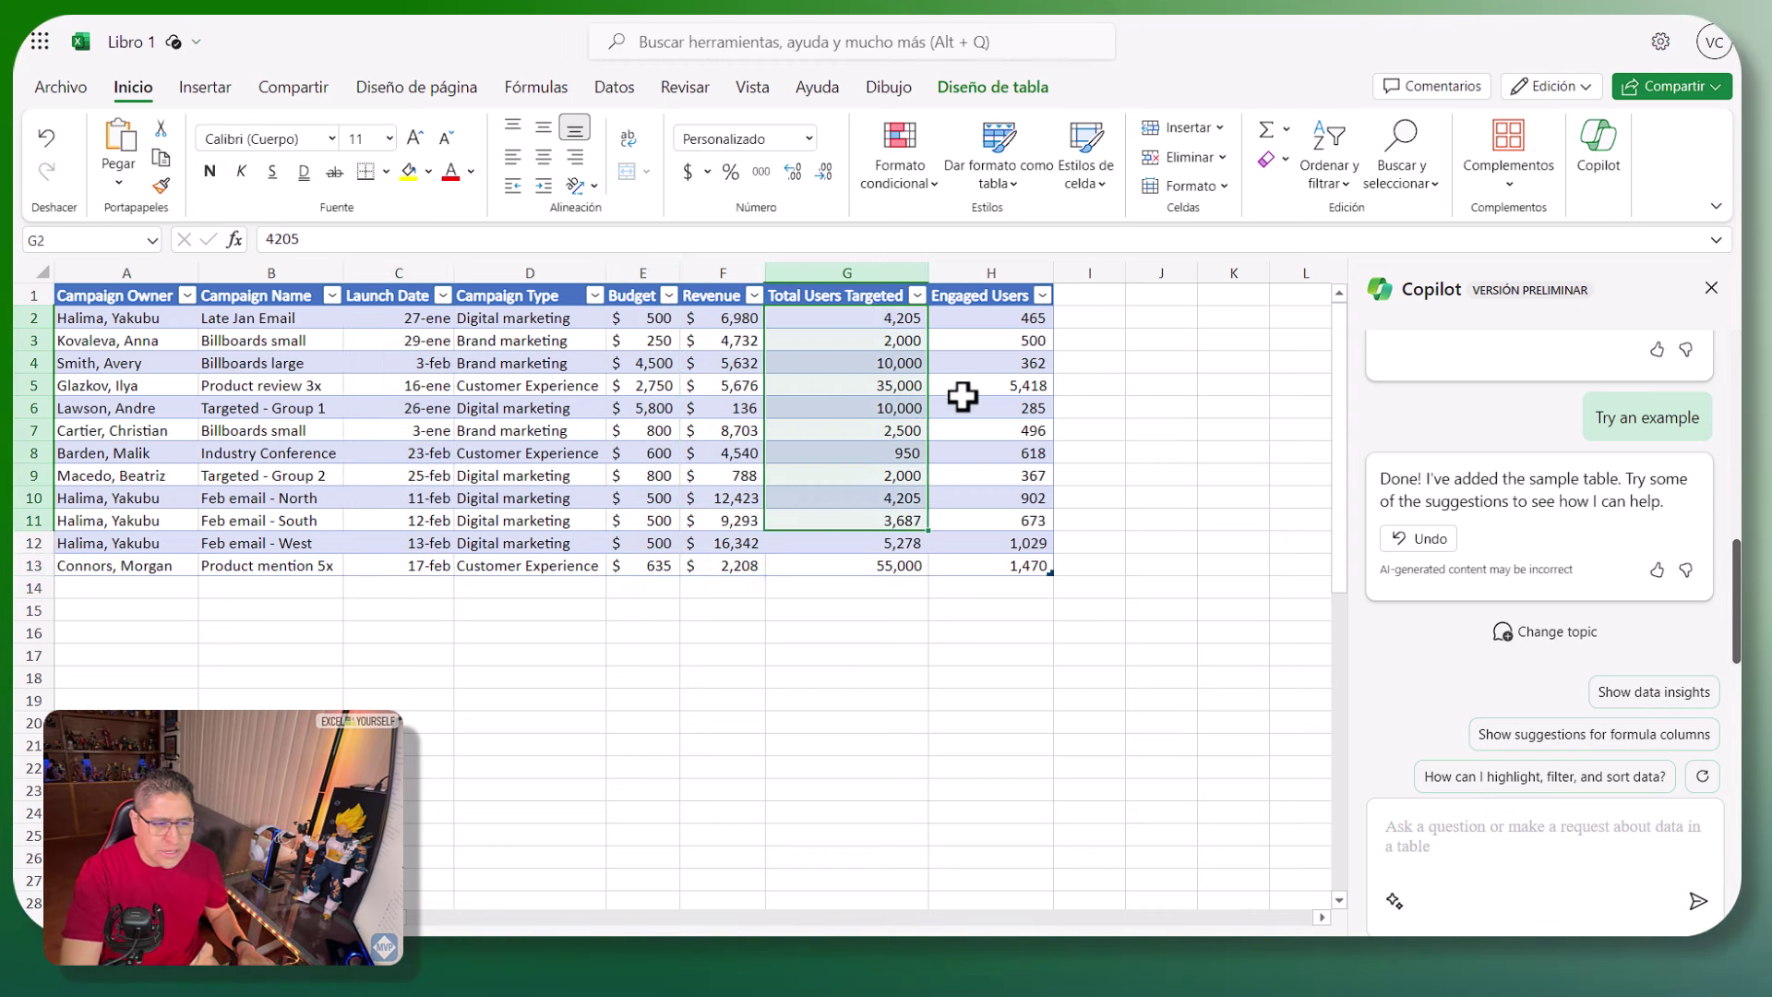
pyautogui.click(1020, 453)
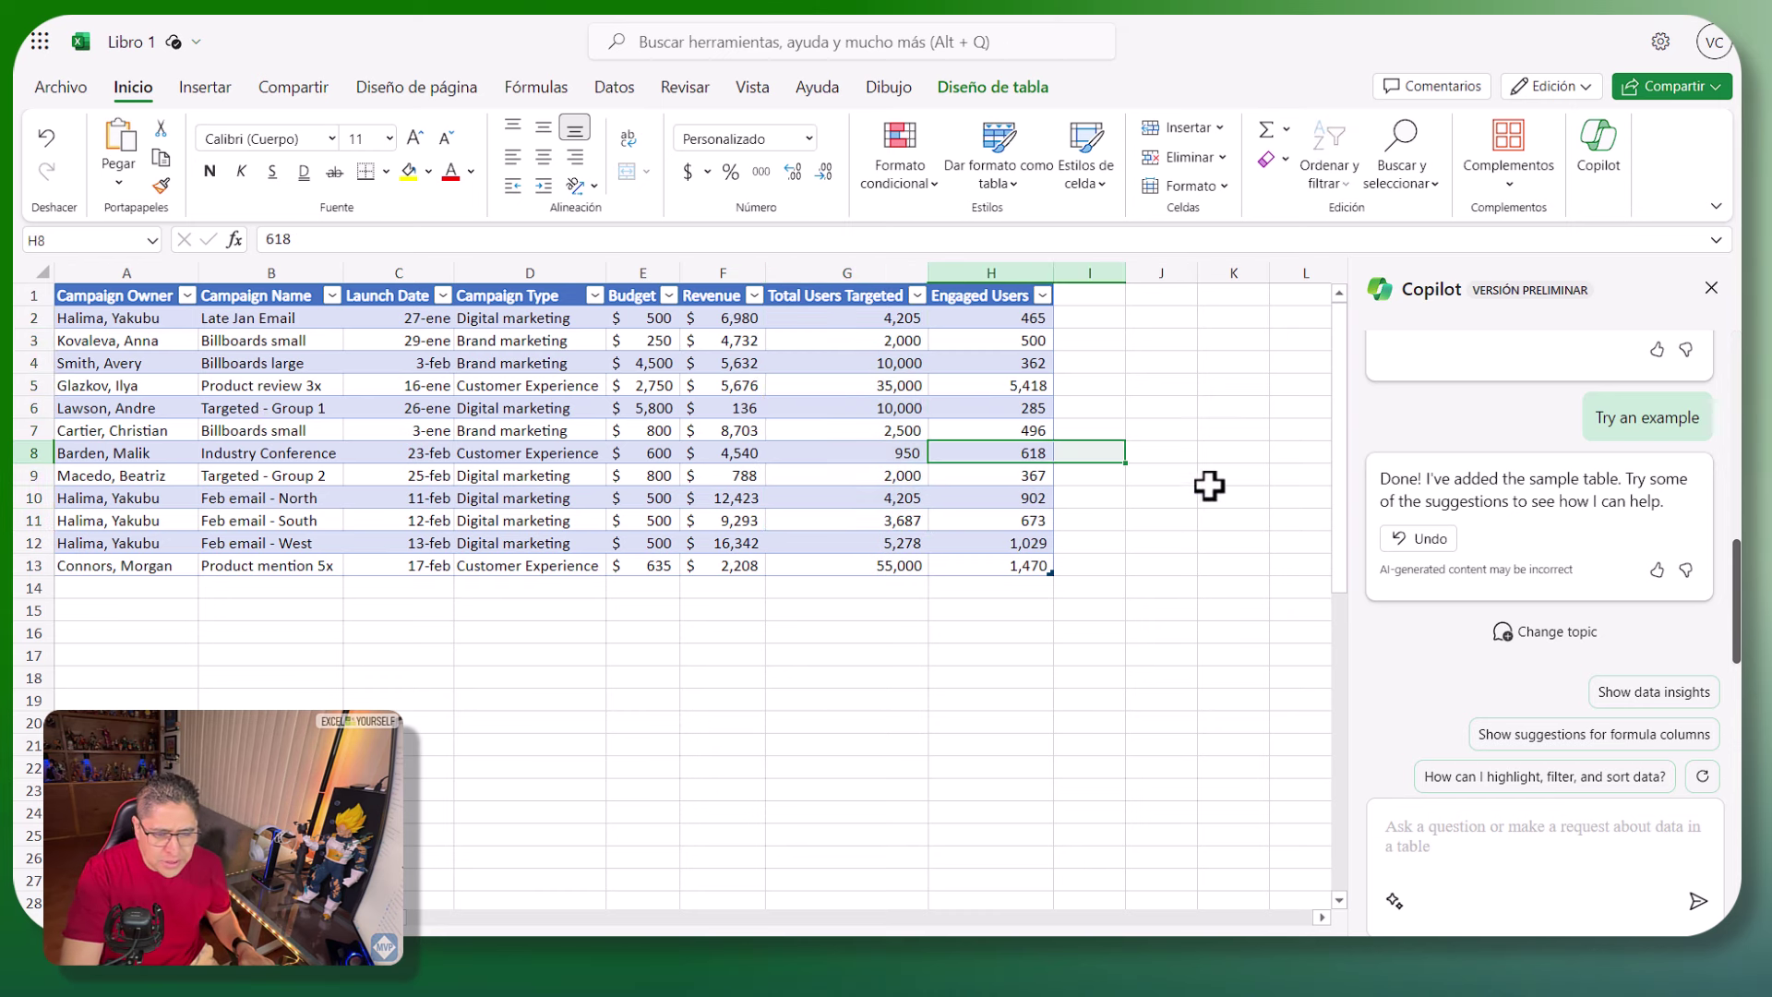
pyautogui.click(997, 422)
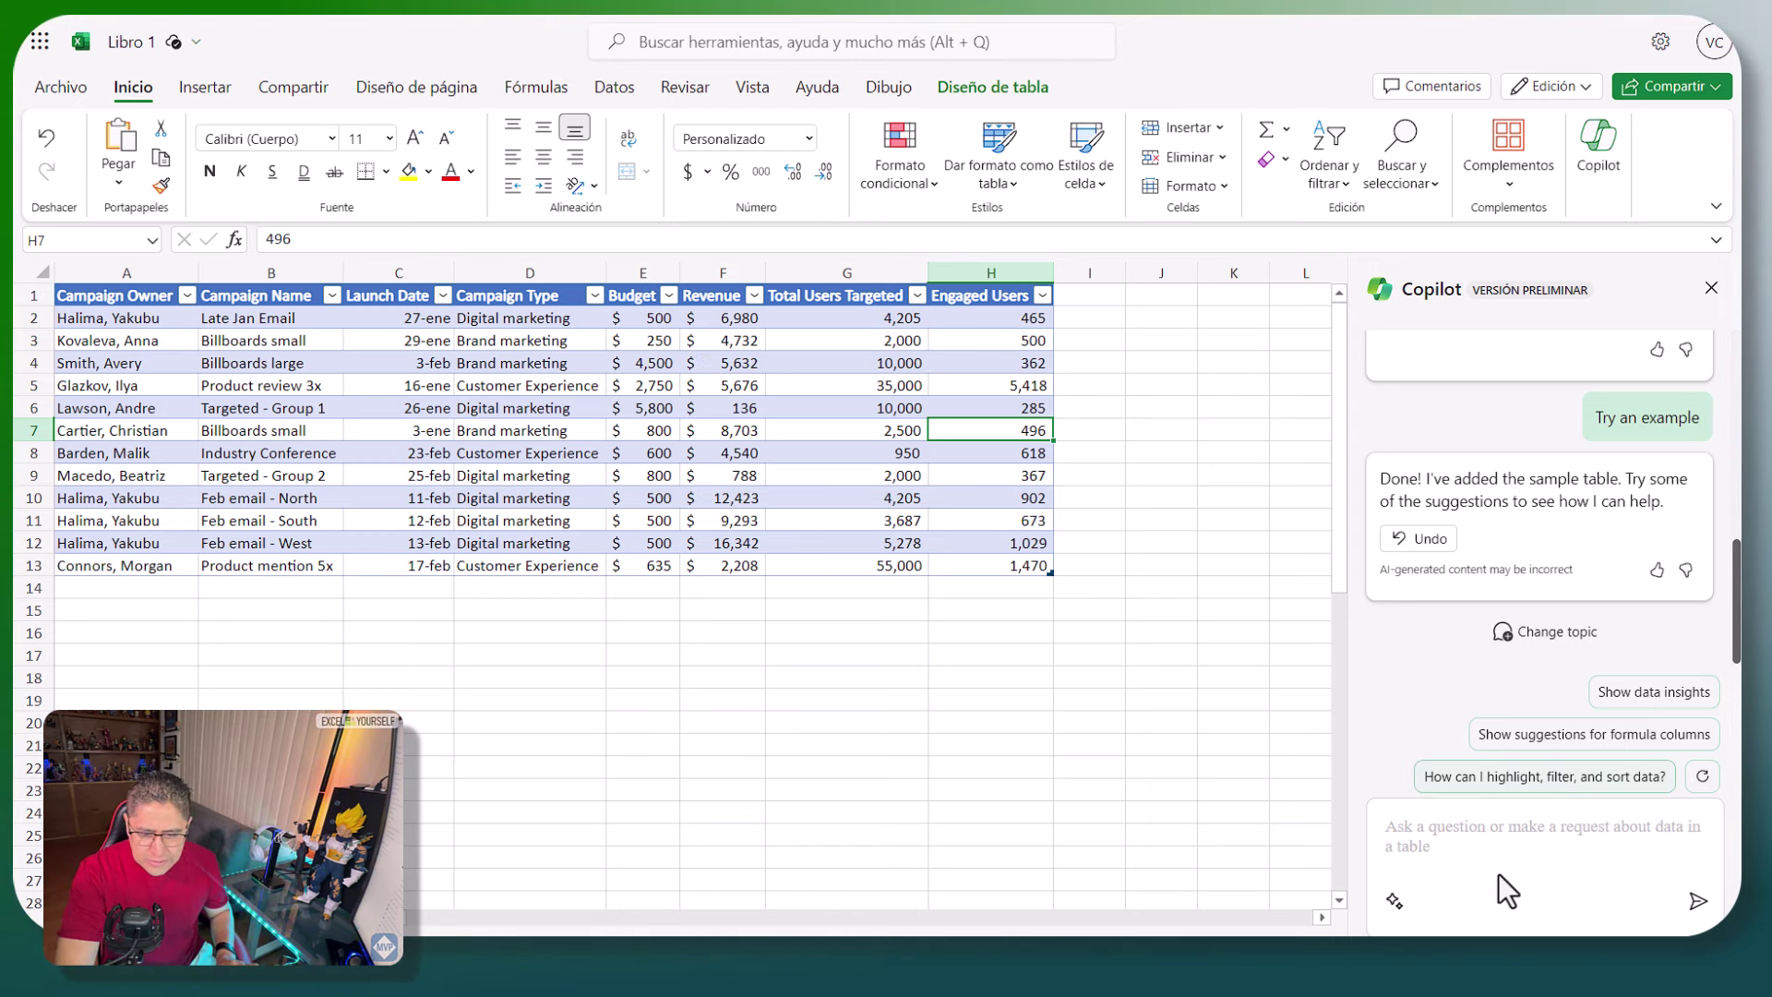
# - Ask Copilot: 'Sort the data from highest to lowest using the Revenue column.'
pyautogui.click(1475, 834)
pyautogui.write('Sort the data from highest to lowest using the Revenue column.')
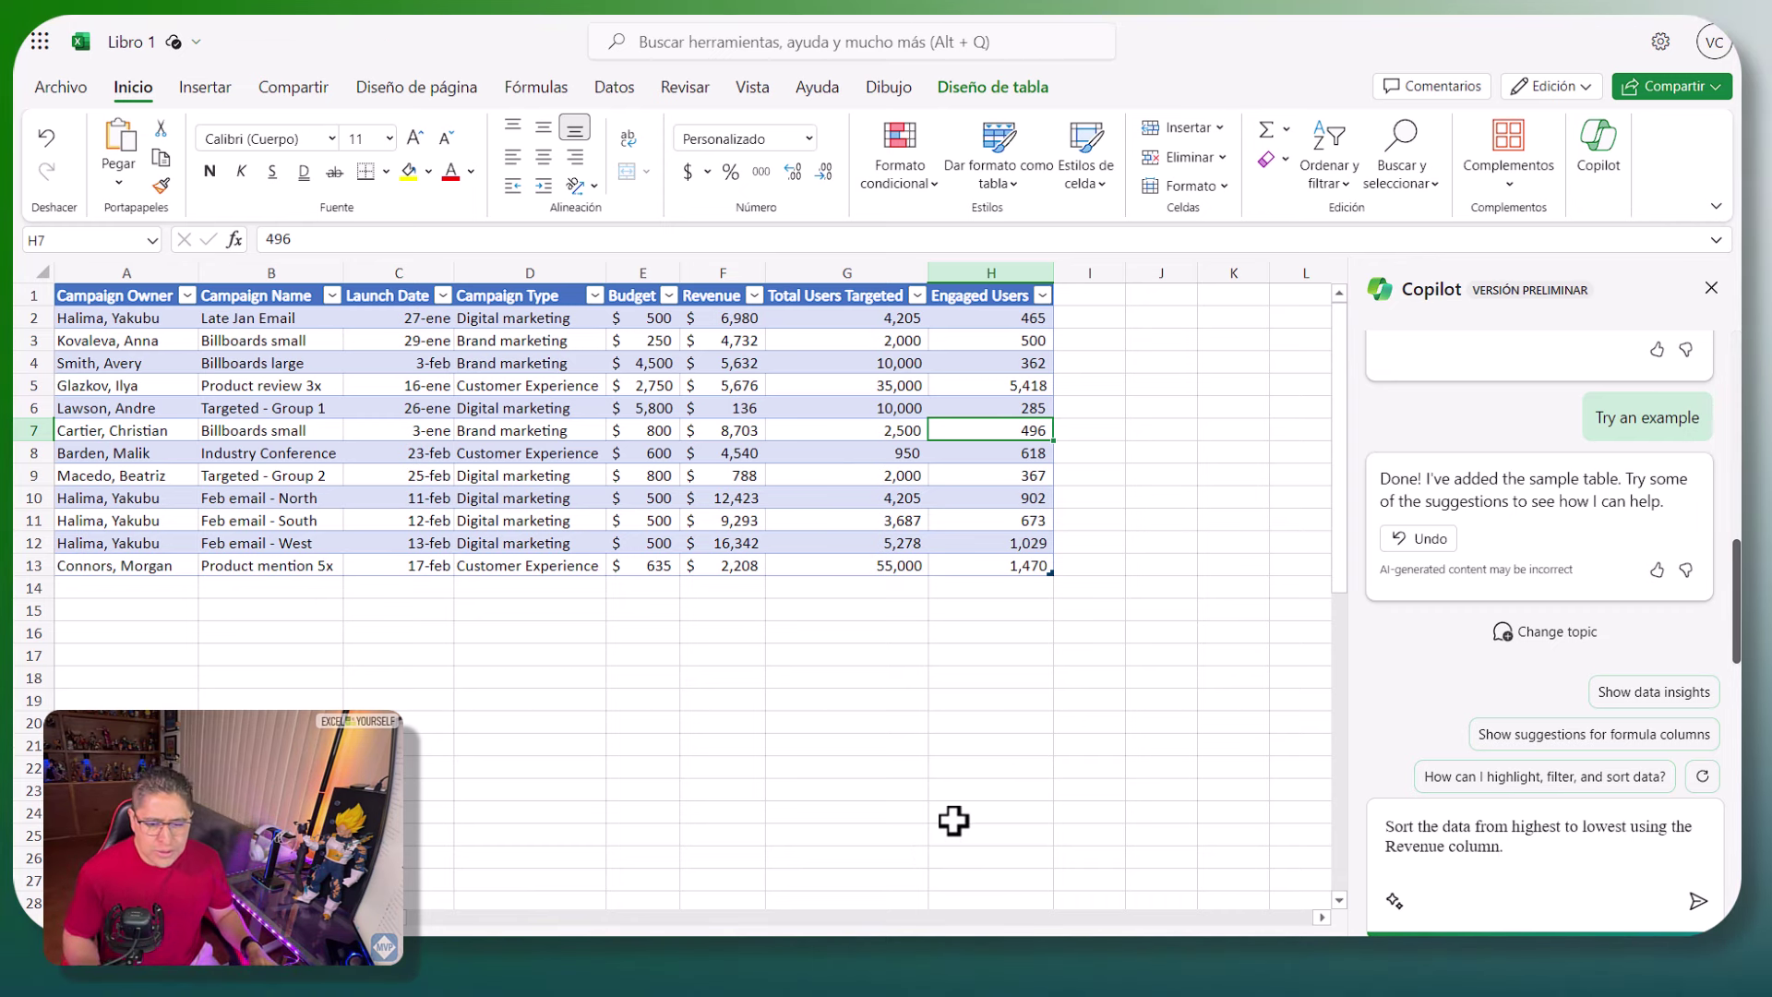
pyautogui.press('Return')
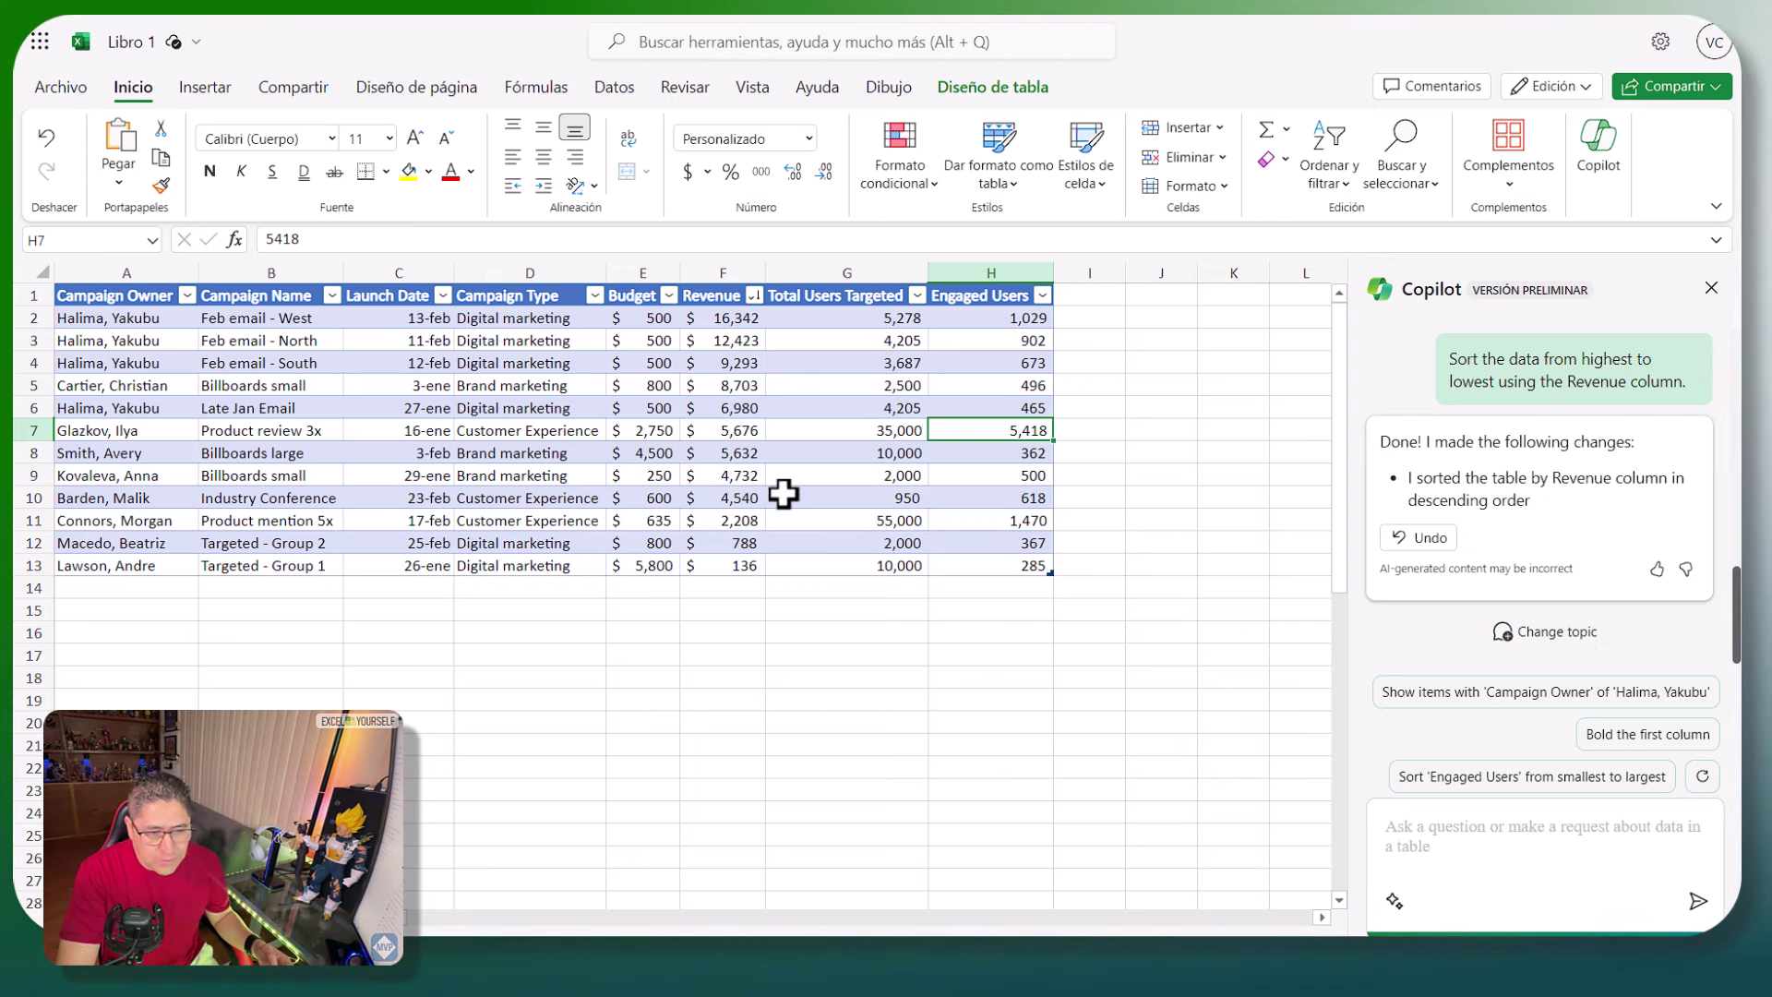
# - Check that the Revenue values in F2:F13 now run from highest to lowest
pyautogui.moveTo(725, 317); pyautogui.dragTo(733, 564)
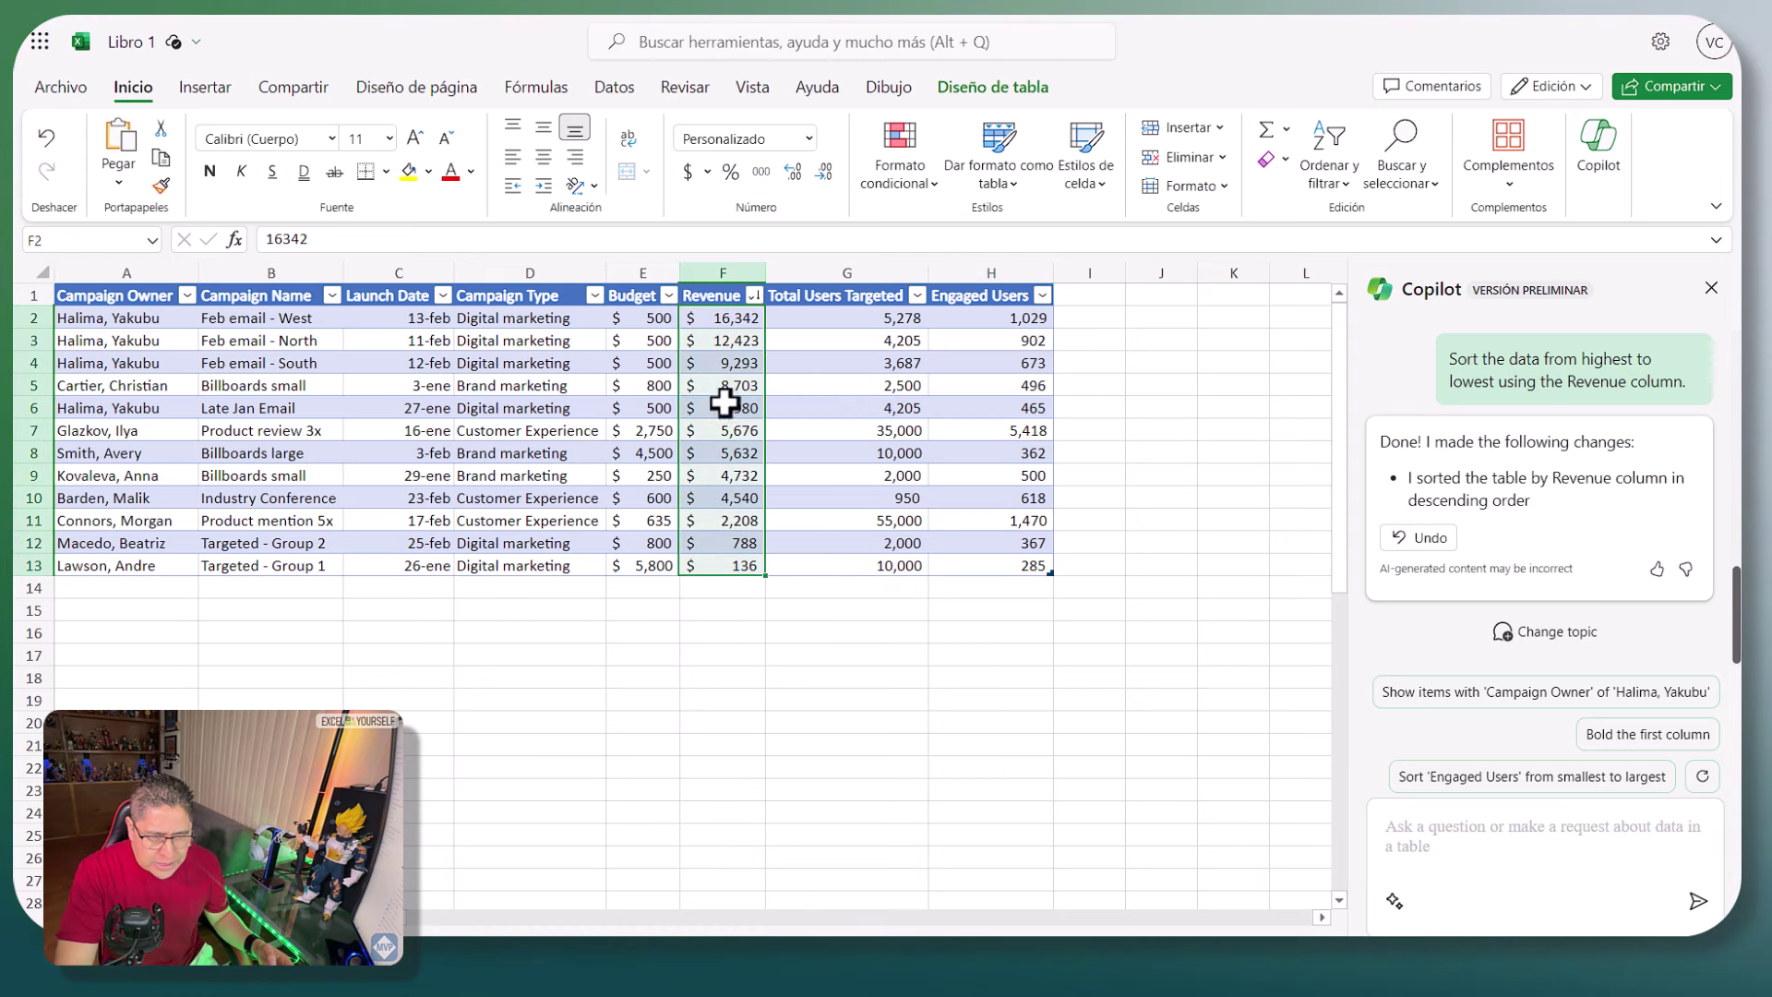
pyautogui.click(729, 318)
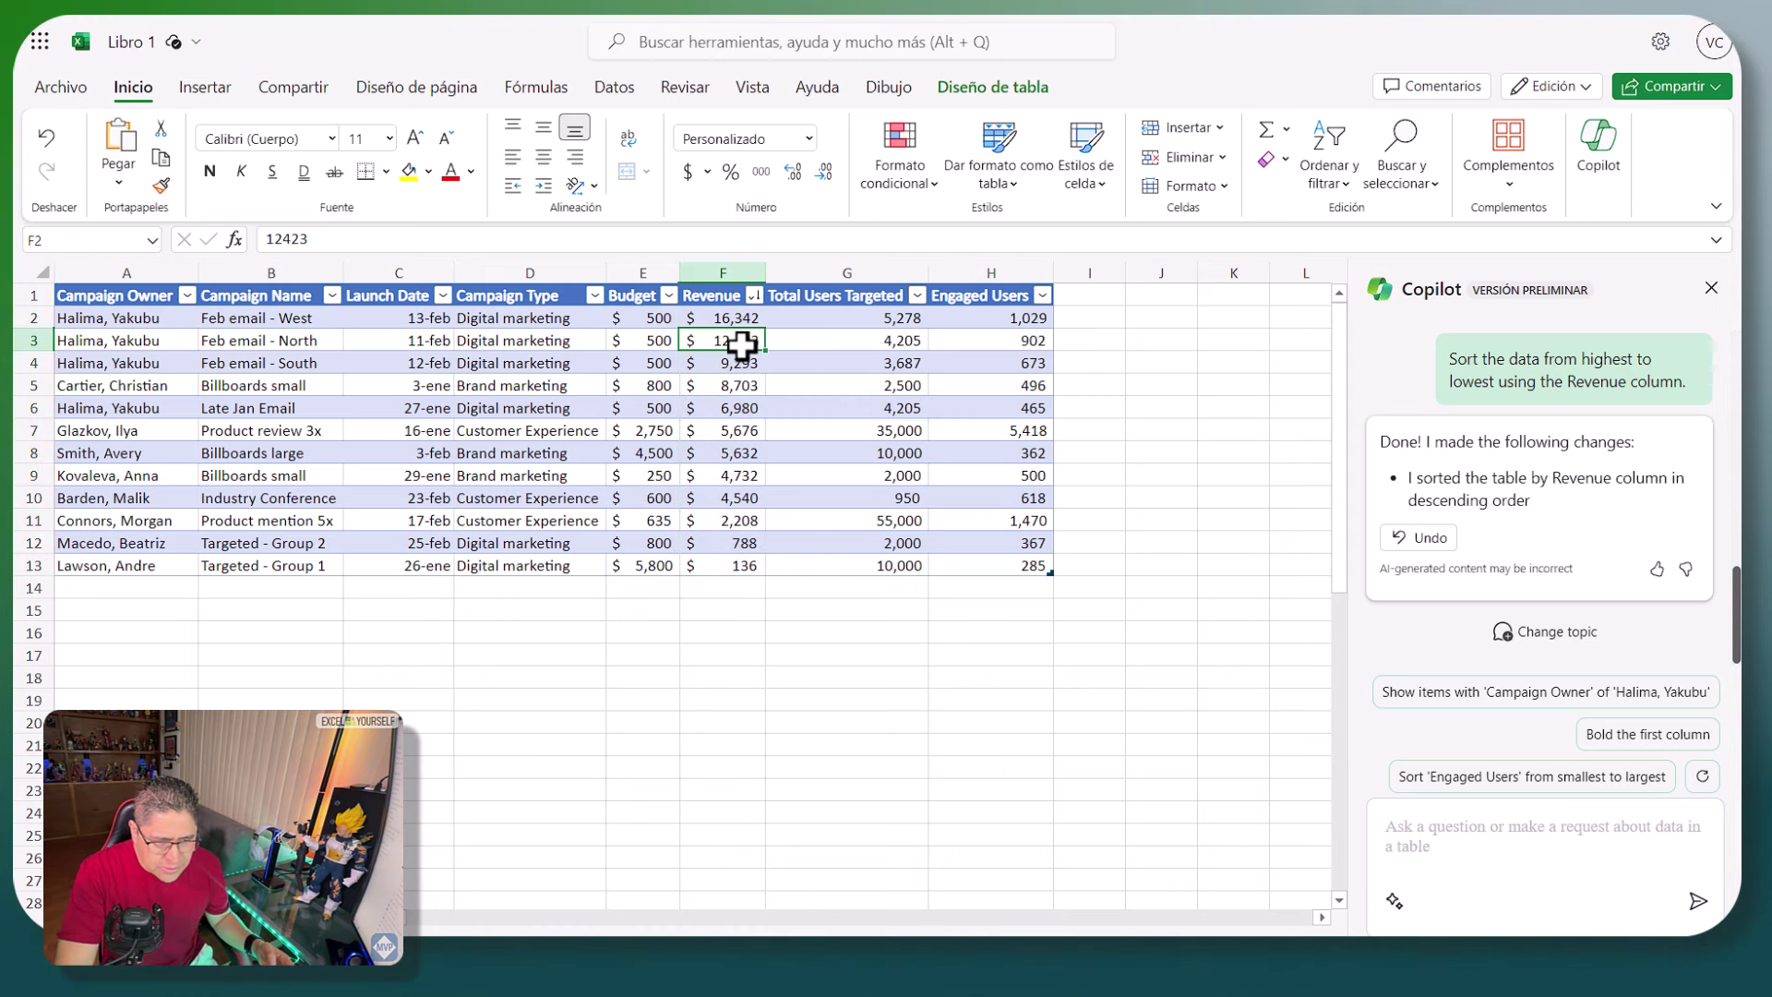
pyautogui.click(737, 363)
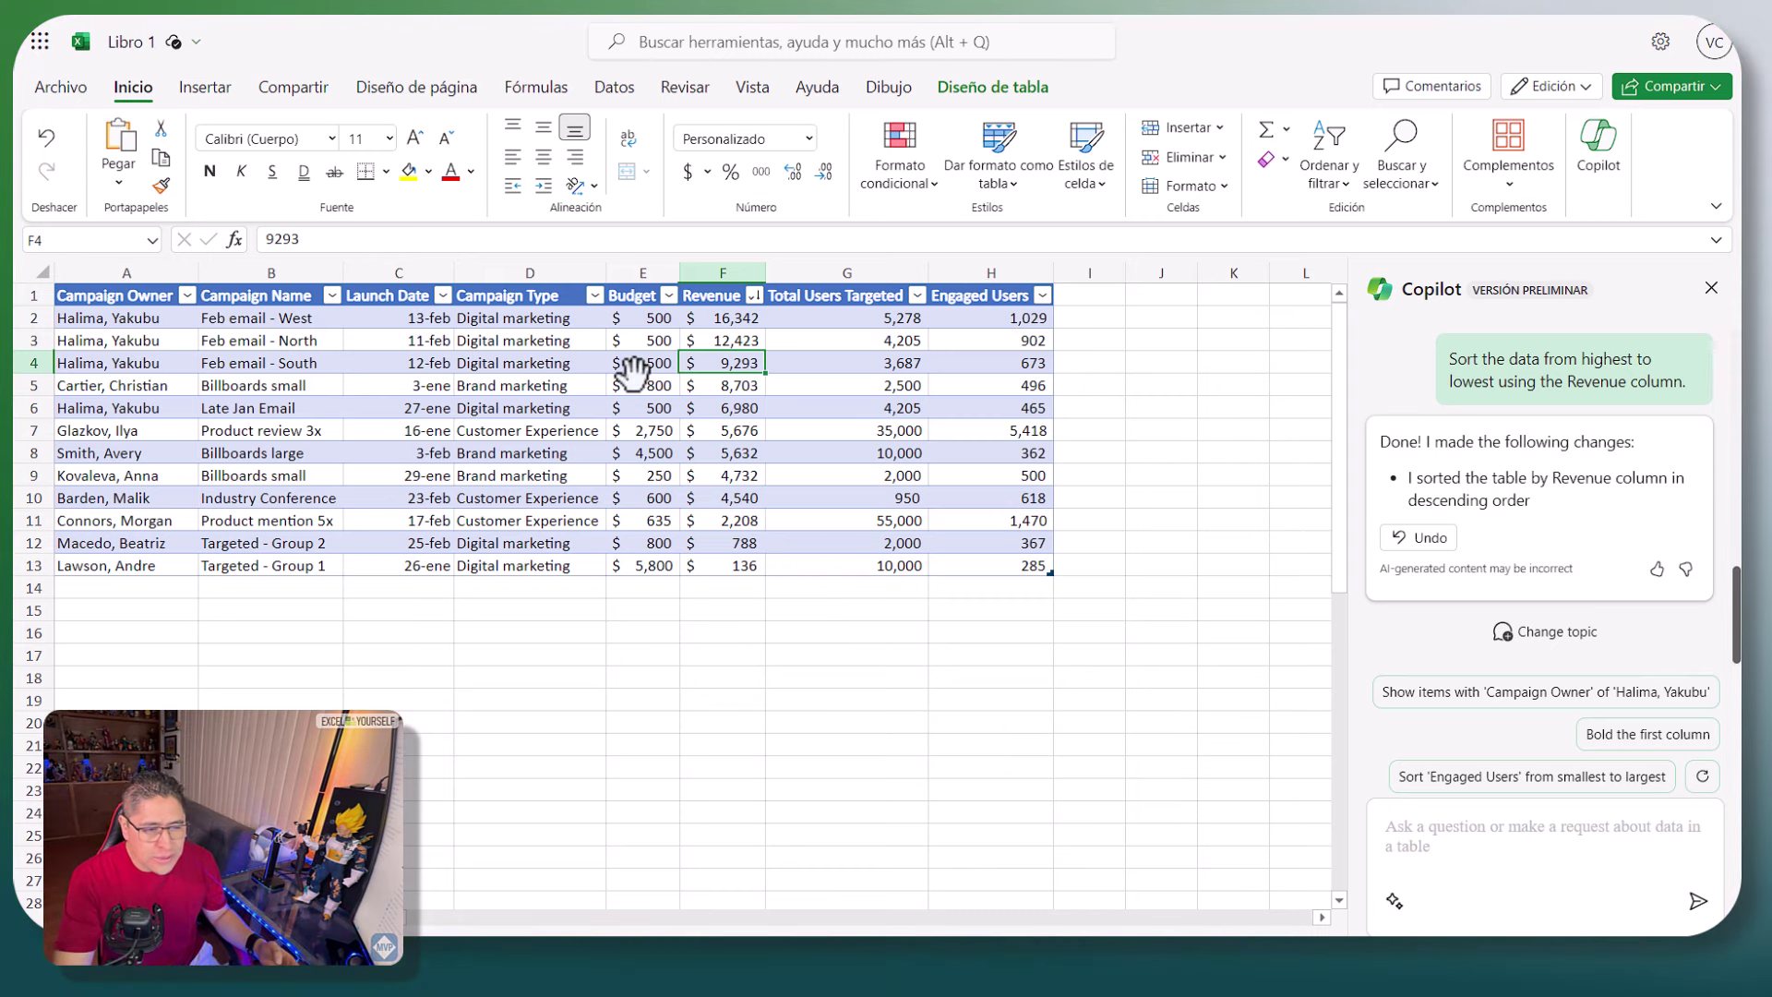
pyautogui.moveTo(736, 320); pyautogui.dragTo(734, 567)
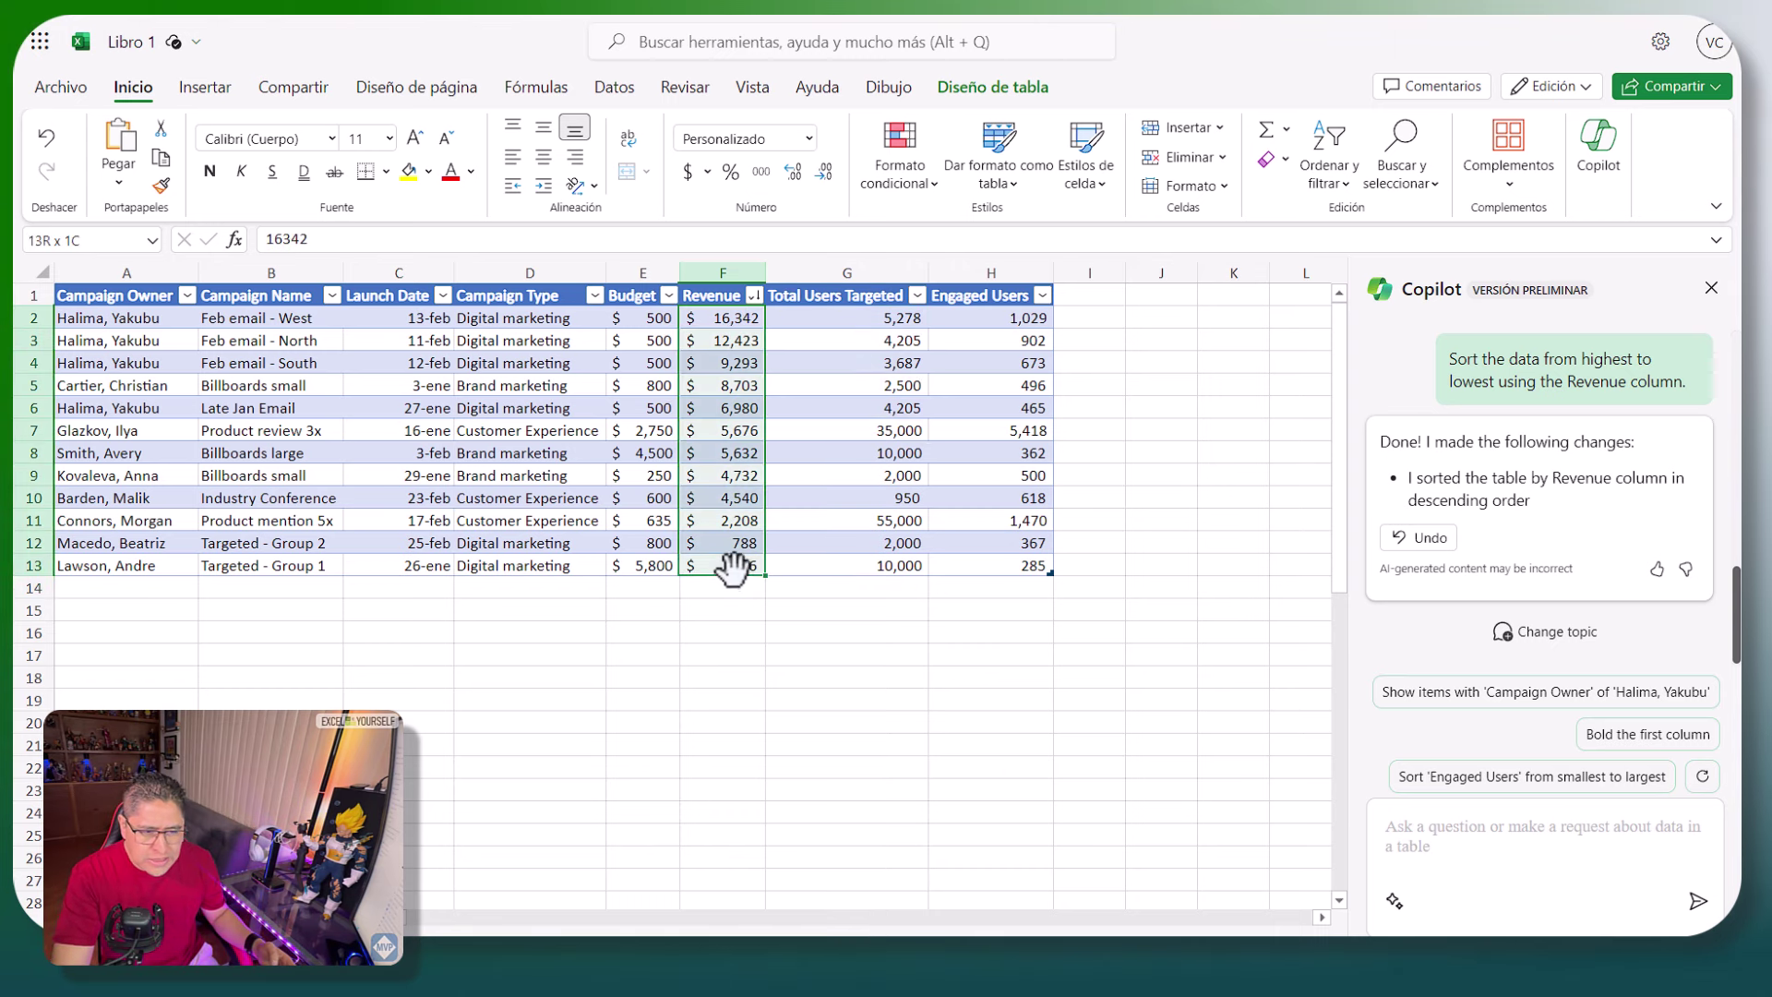
pyautogui.click(729, 560)
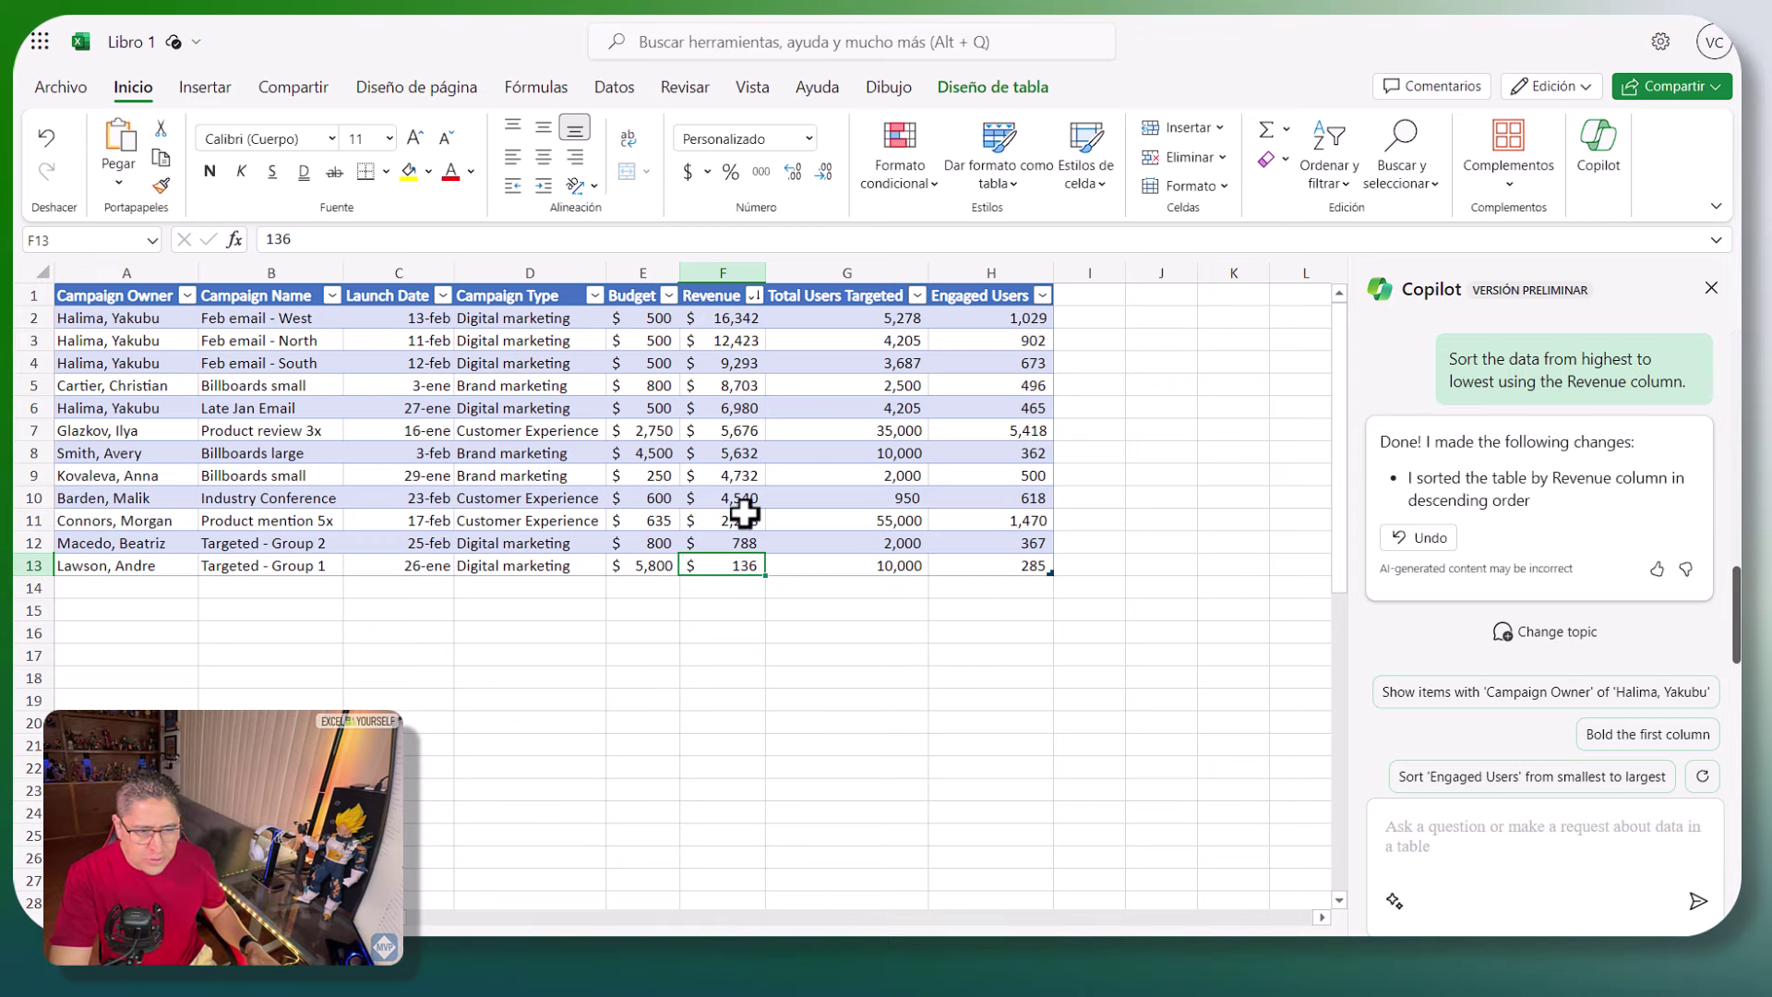
pyautogui.moveTo(749, 318); pyautogui.dragTo(749, 571)
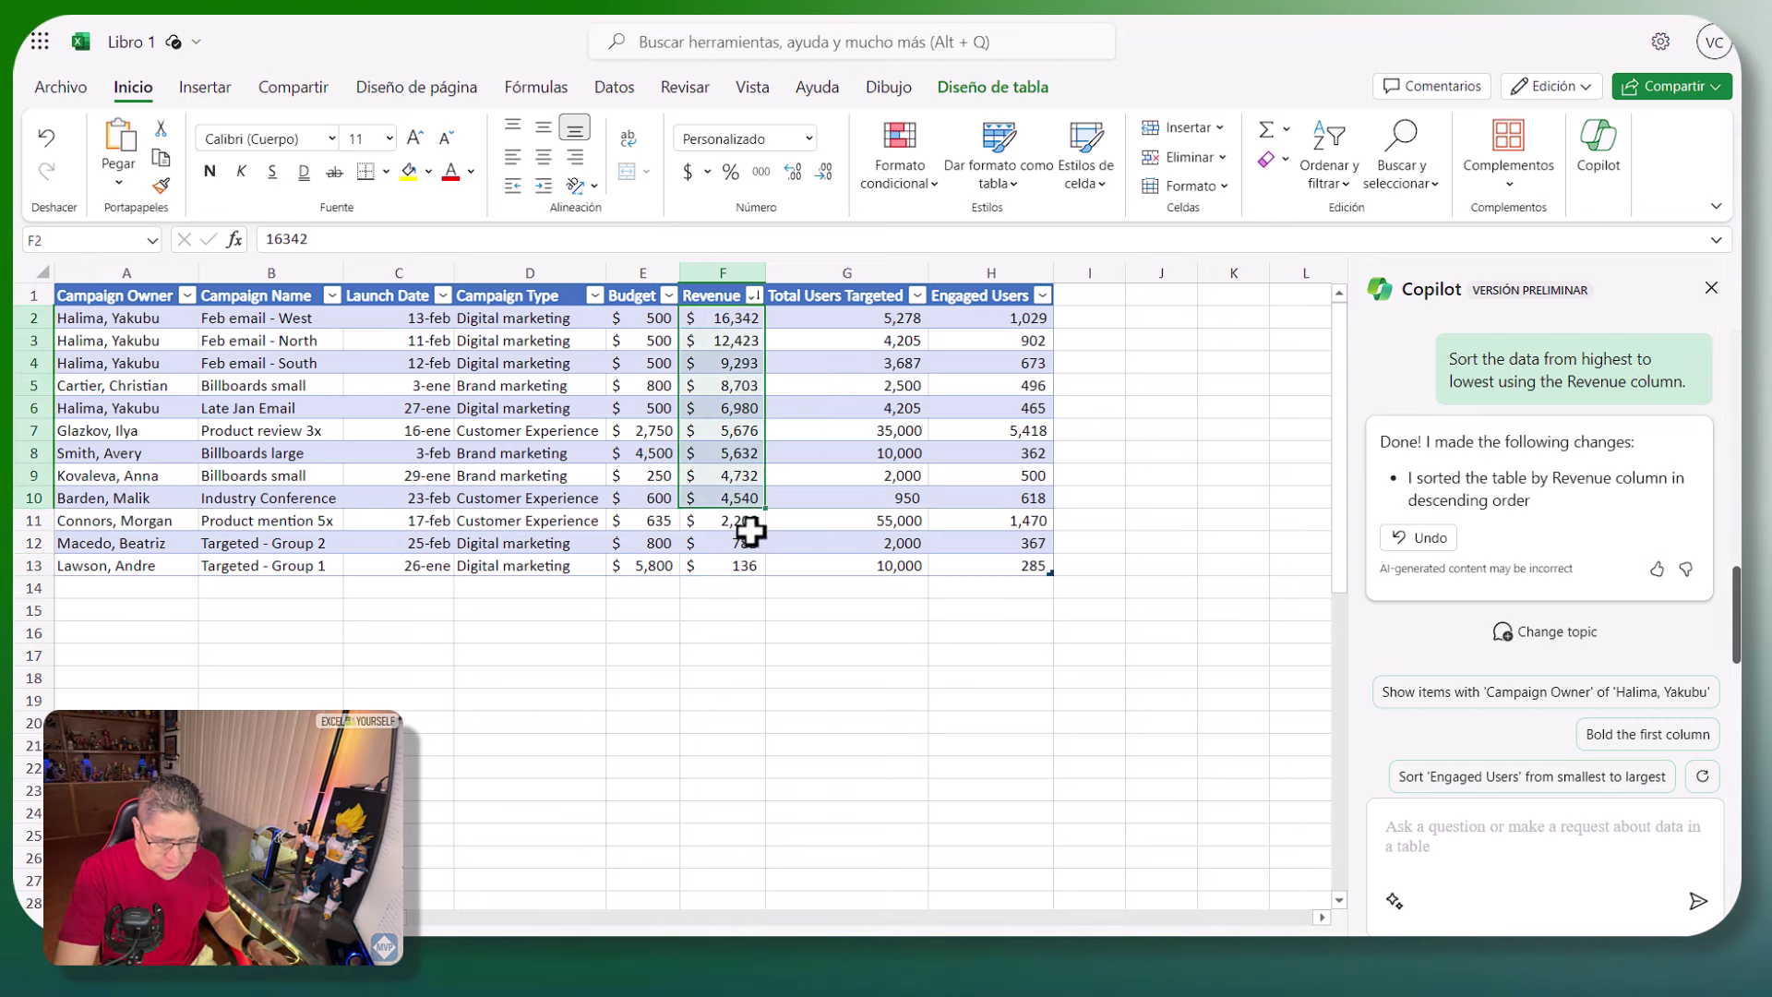
pyautogui.click(739, 319)
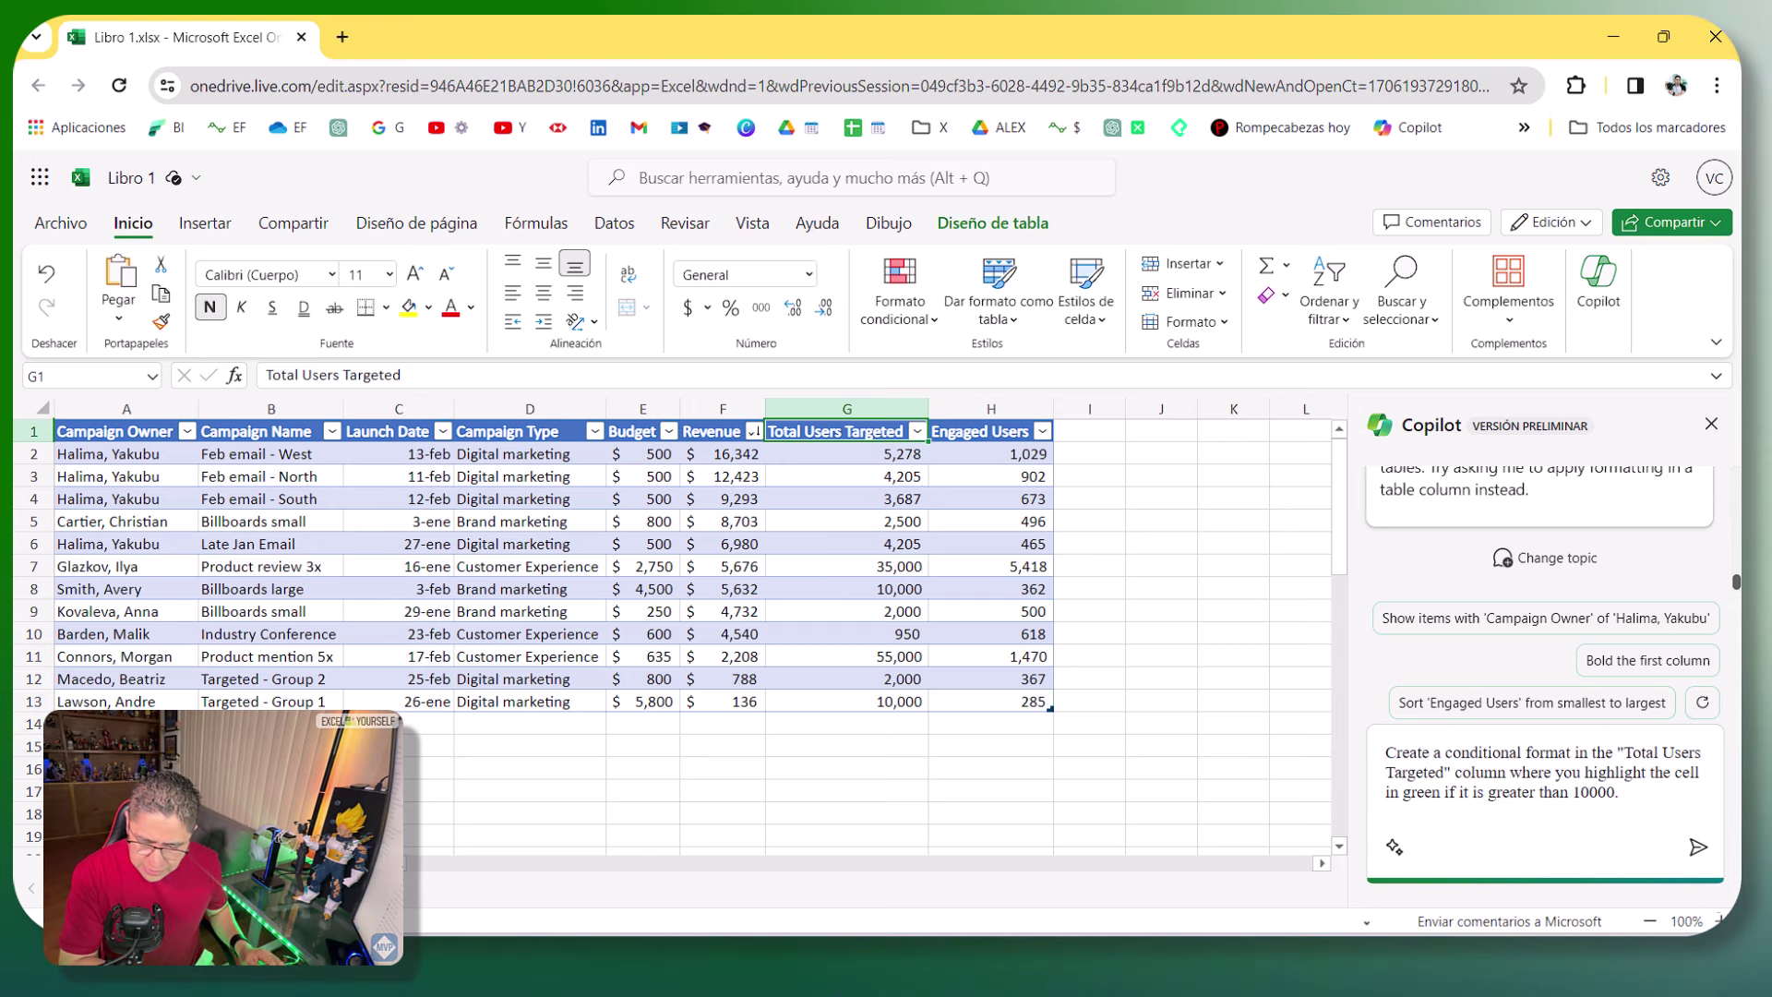
# - Change the Copilot highlight request's threshold to 5000 and send it
pyautogui.press('BackSpace')
pyautogui.press('BackSpace')
pyautogui.press('BackSpace')
pyautogui.write('5')
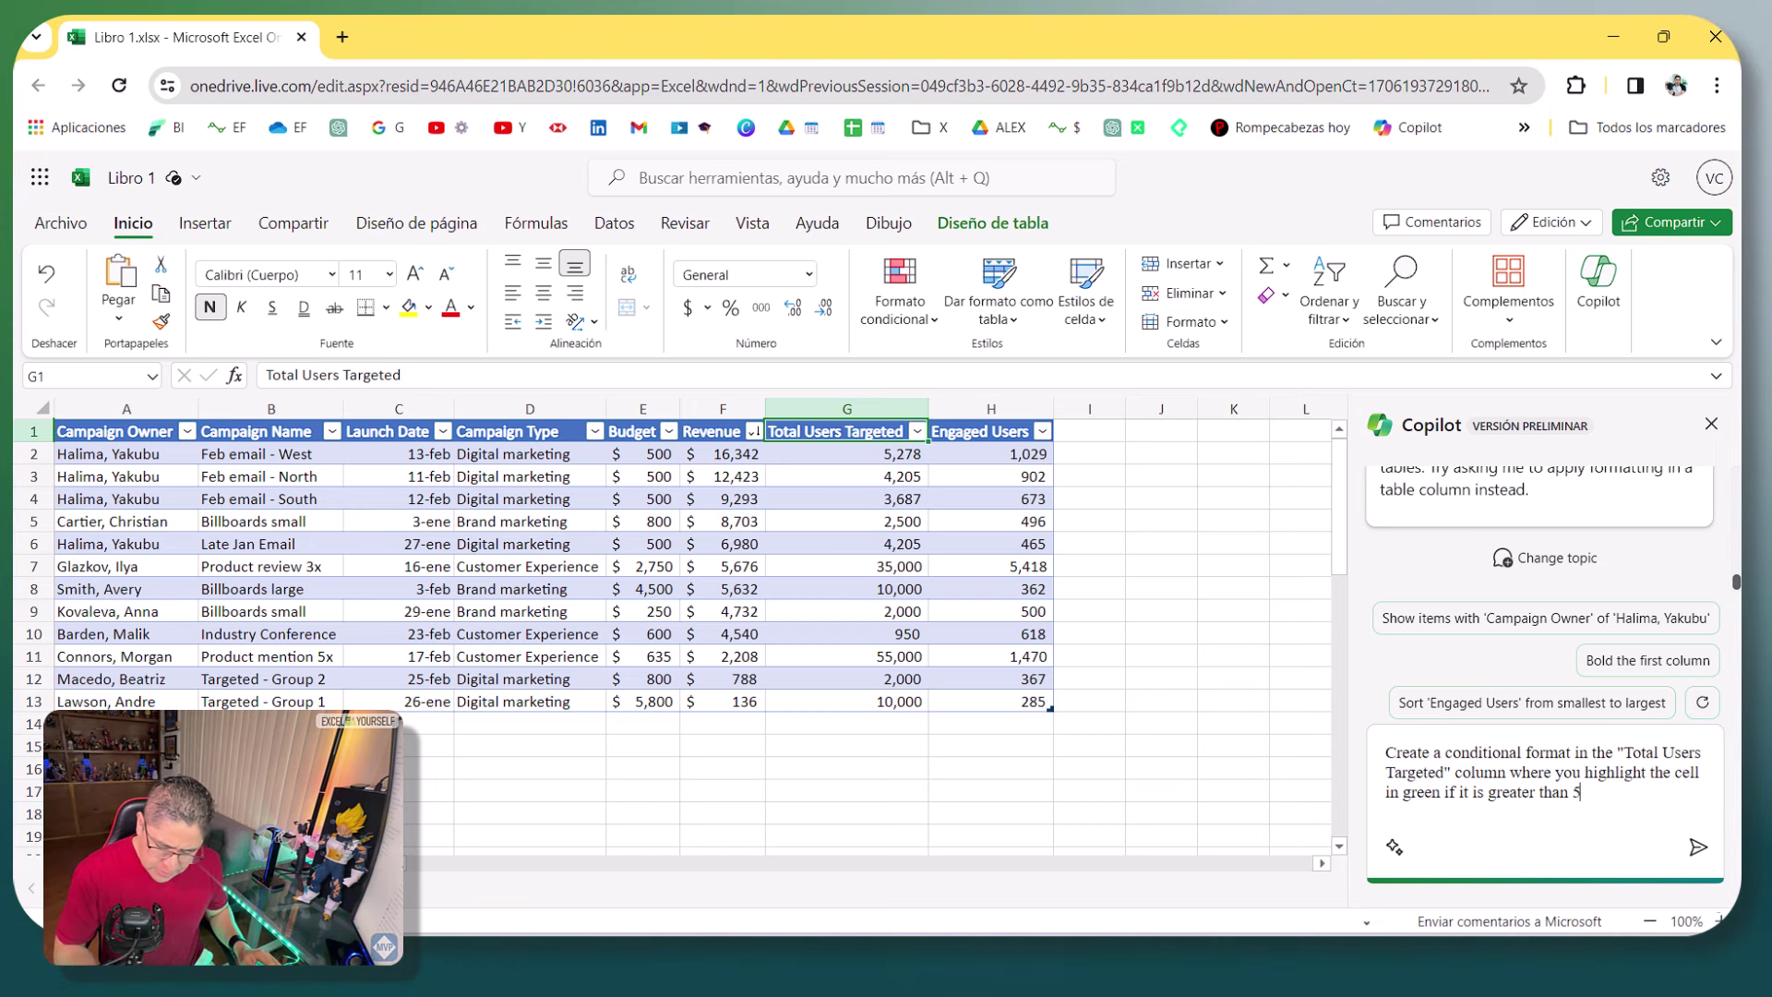
pyautogui.write('000')
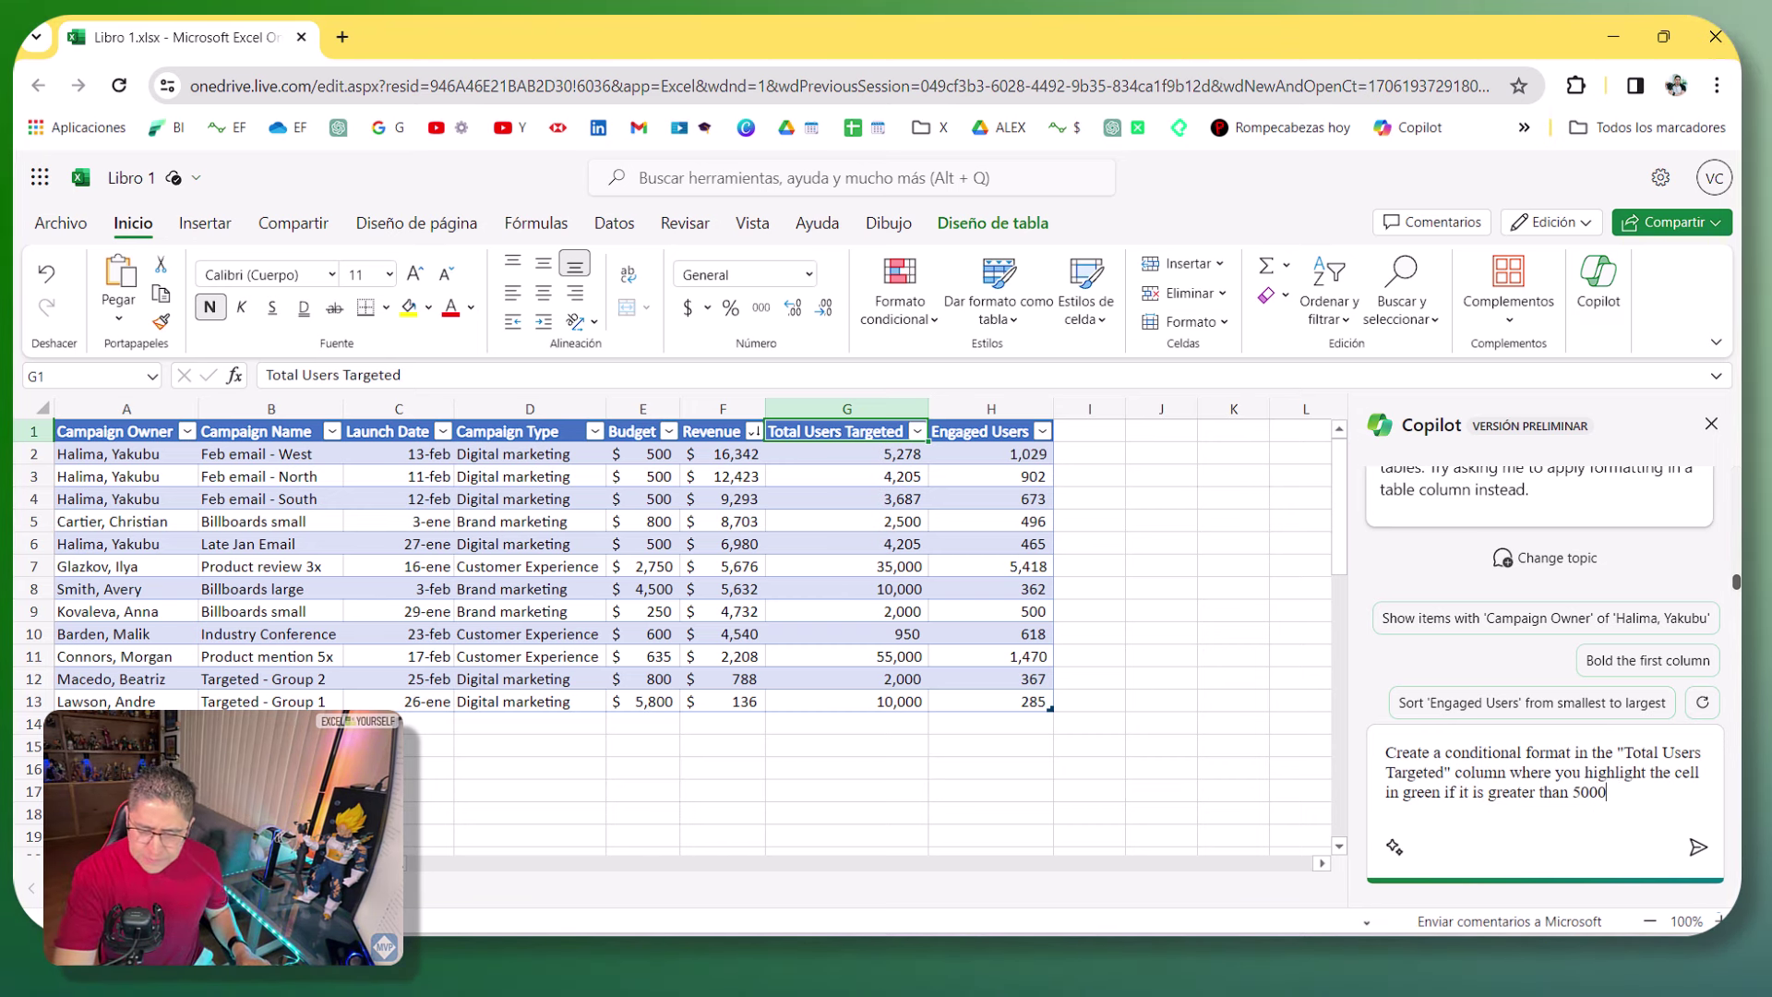
pyautogui.click(1698, 847)
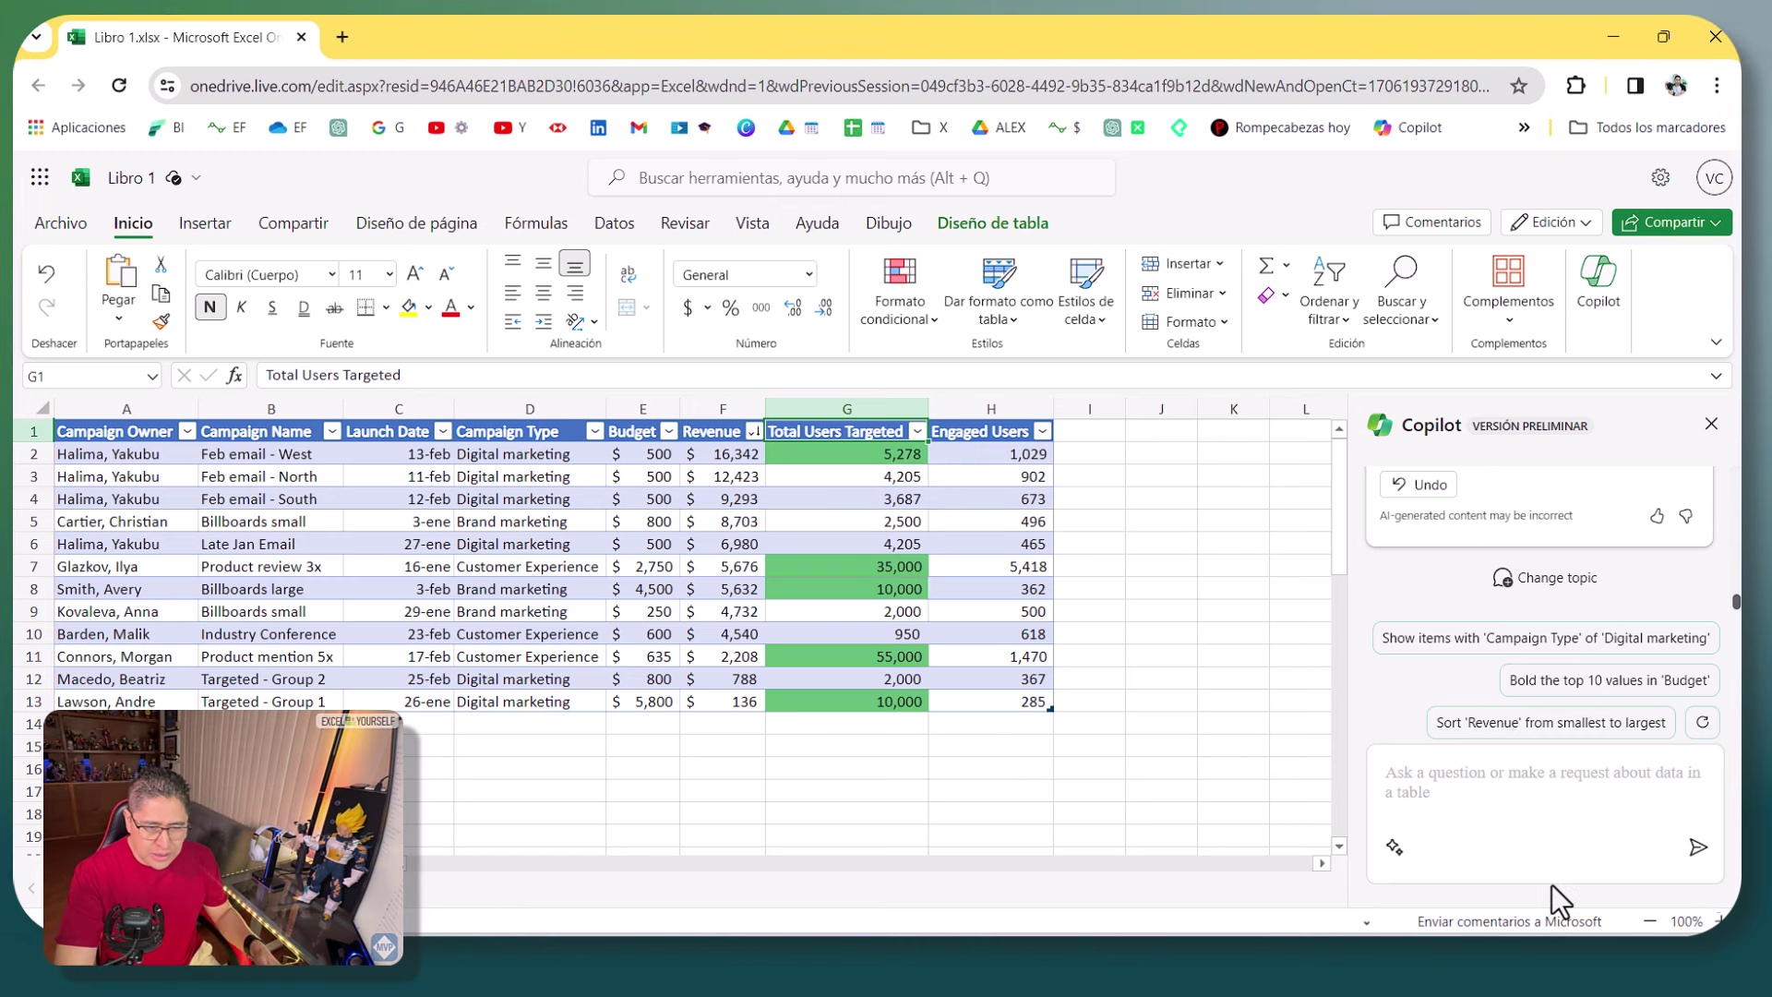
# - Verify 5278, 55000 and G13 are green while smaller values like 2000 stay unhighlighted
pyautogui.click(858, 454)
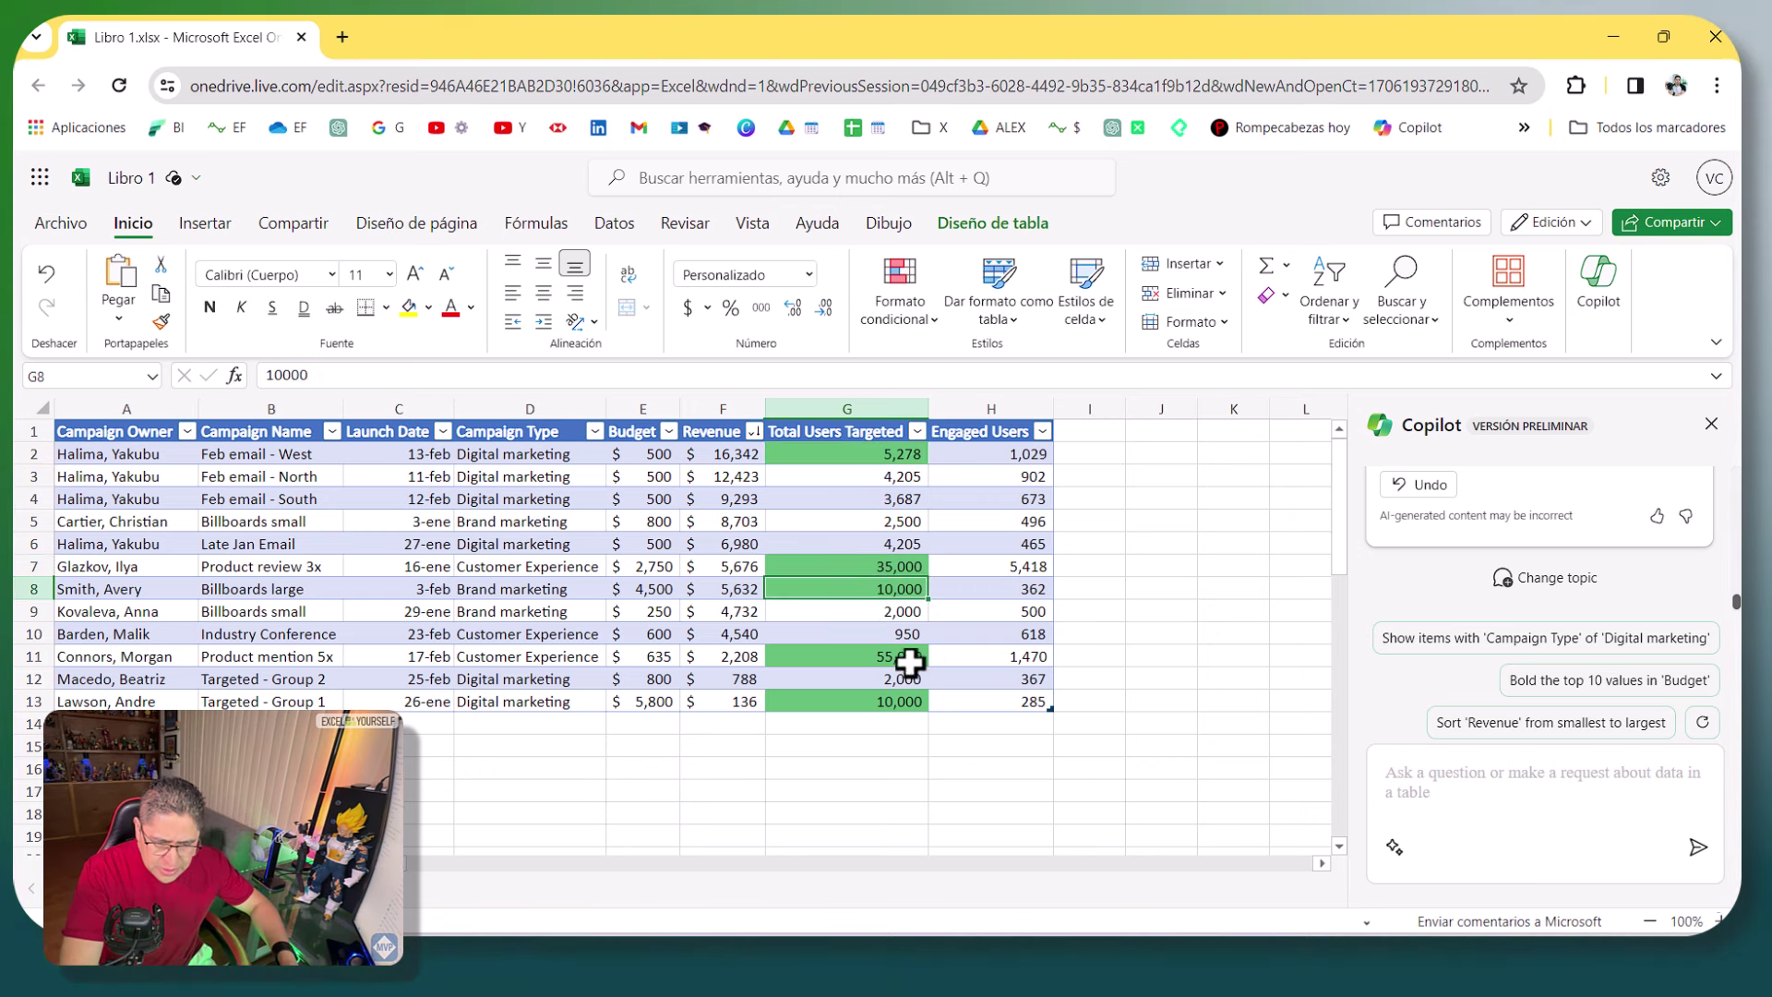
pyautogui.click(878, 656)
pyautogui.click(860, 701)
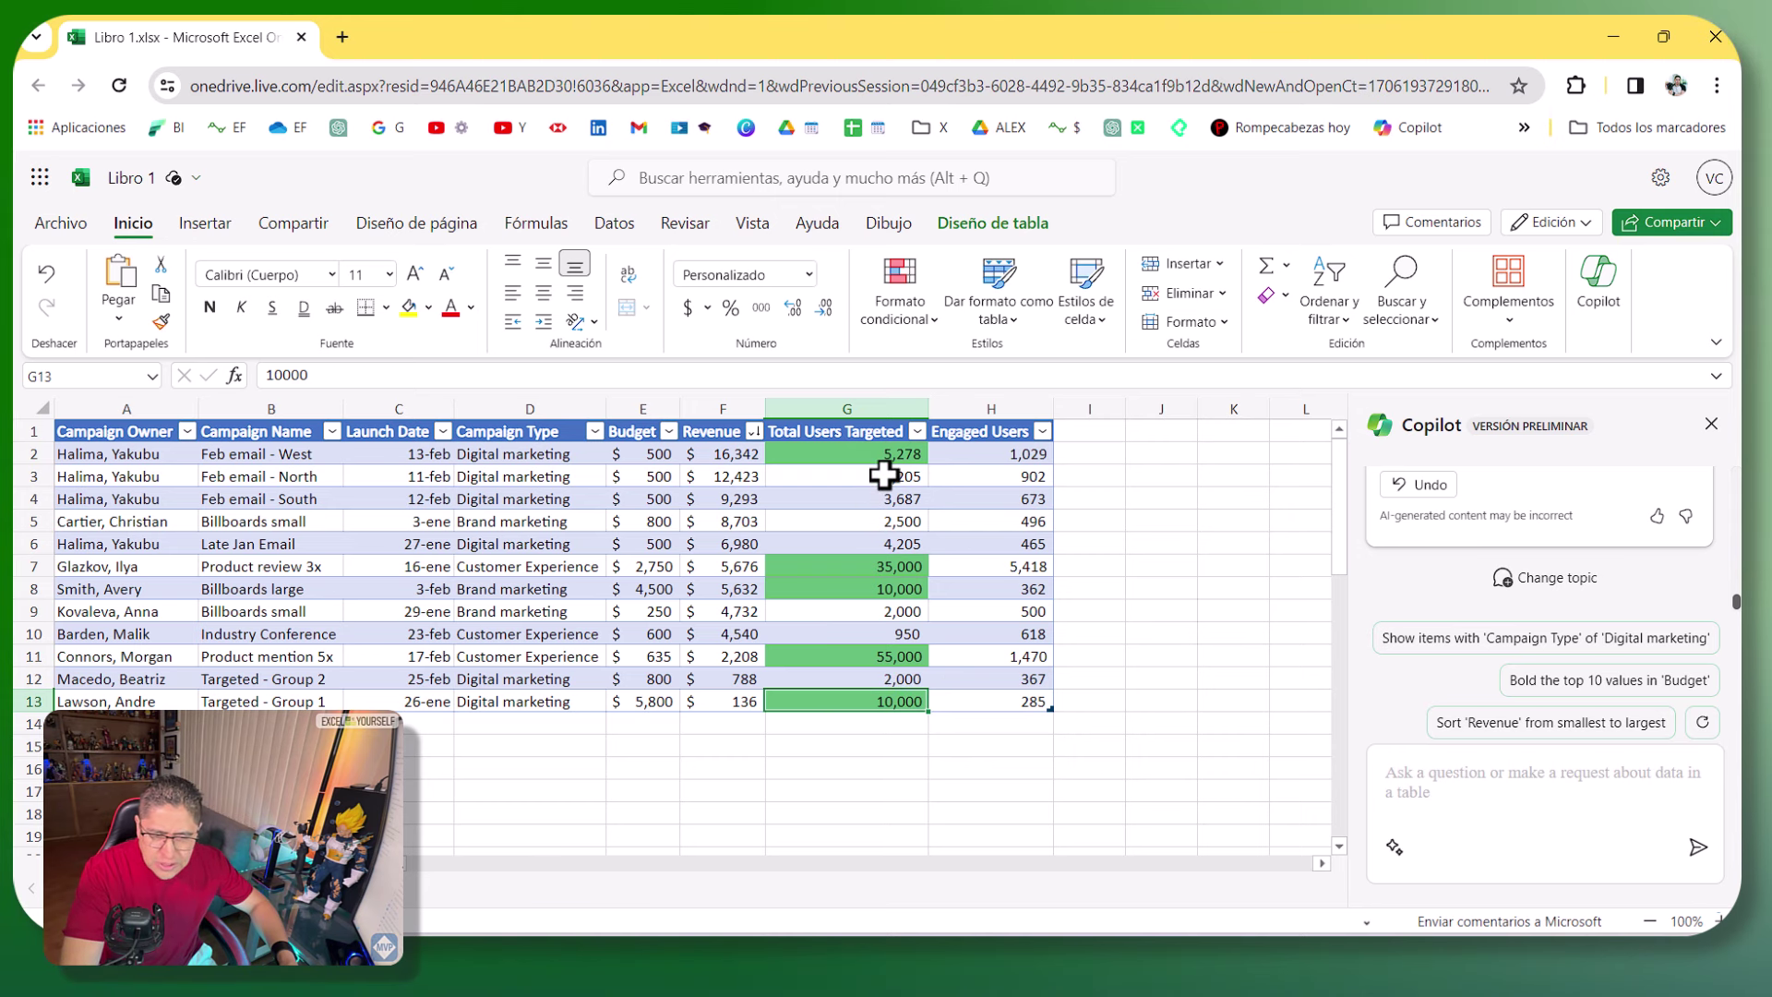
pyautogui.moveTo(884, 476); pyautogui.dragTo(894, 528)
pyautogui.click(902, 612)
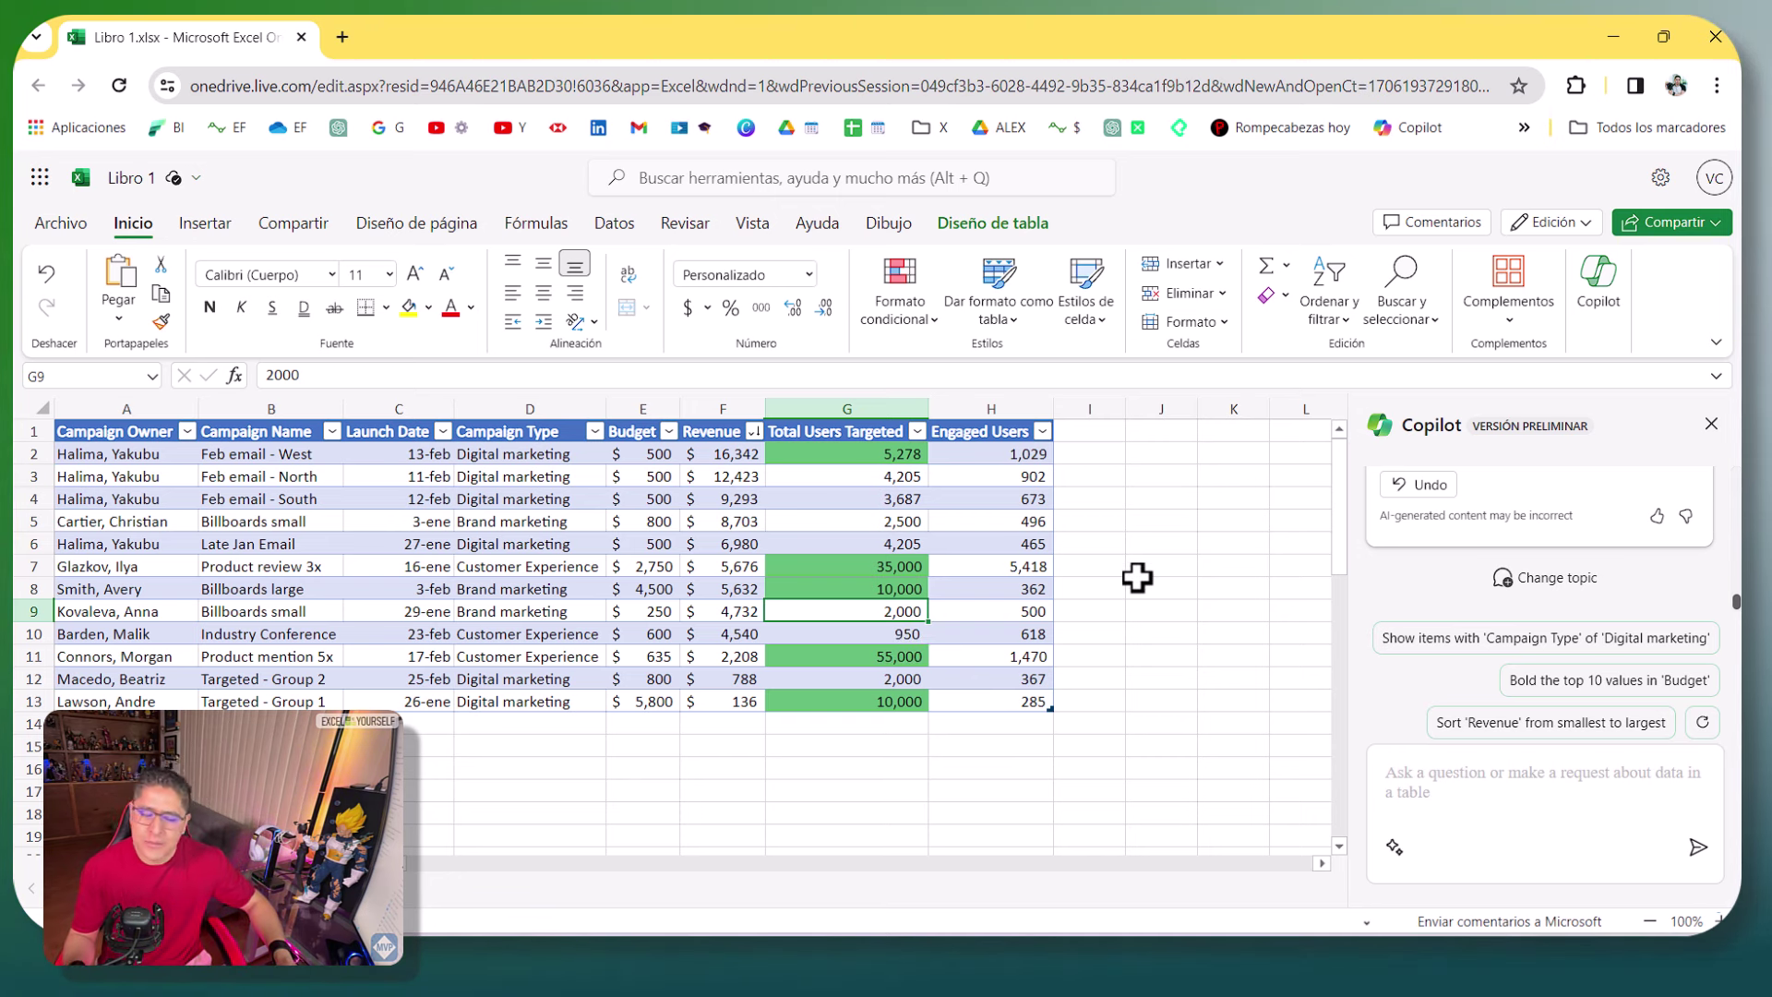
pyautogui.click(917, 319)
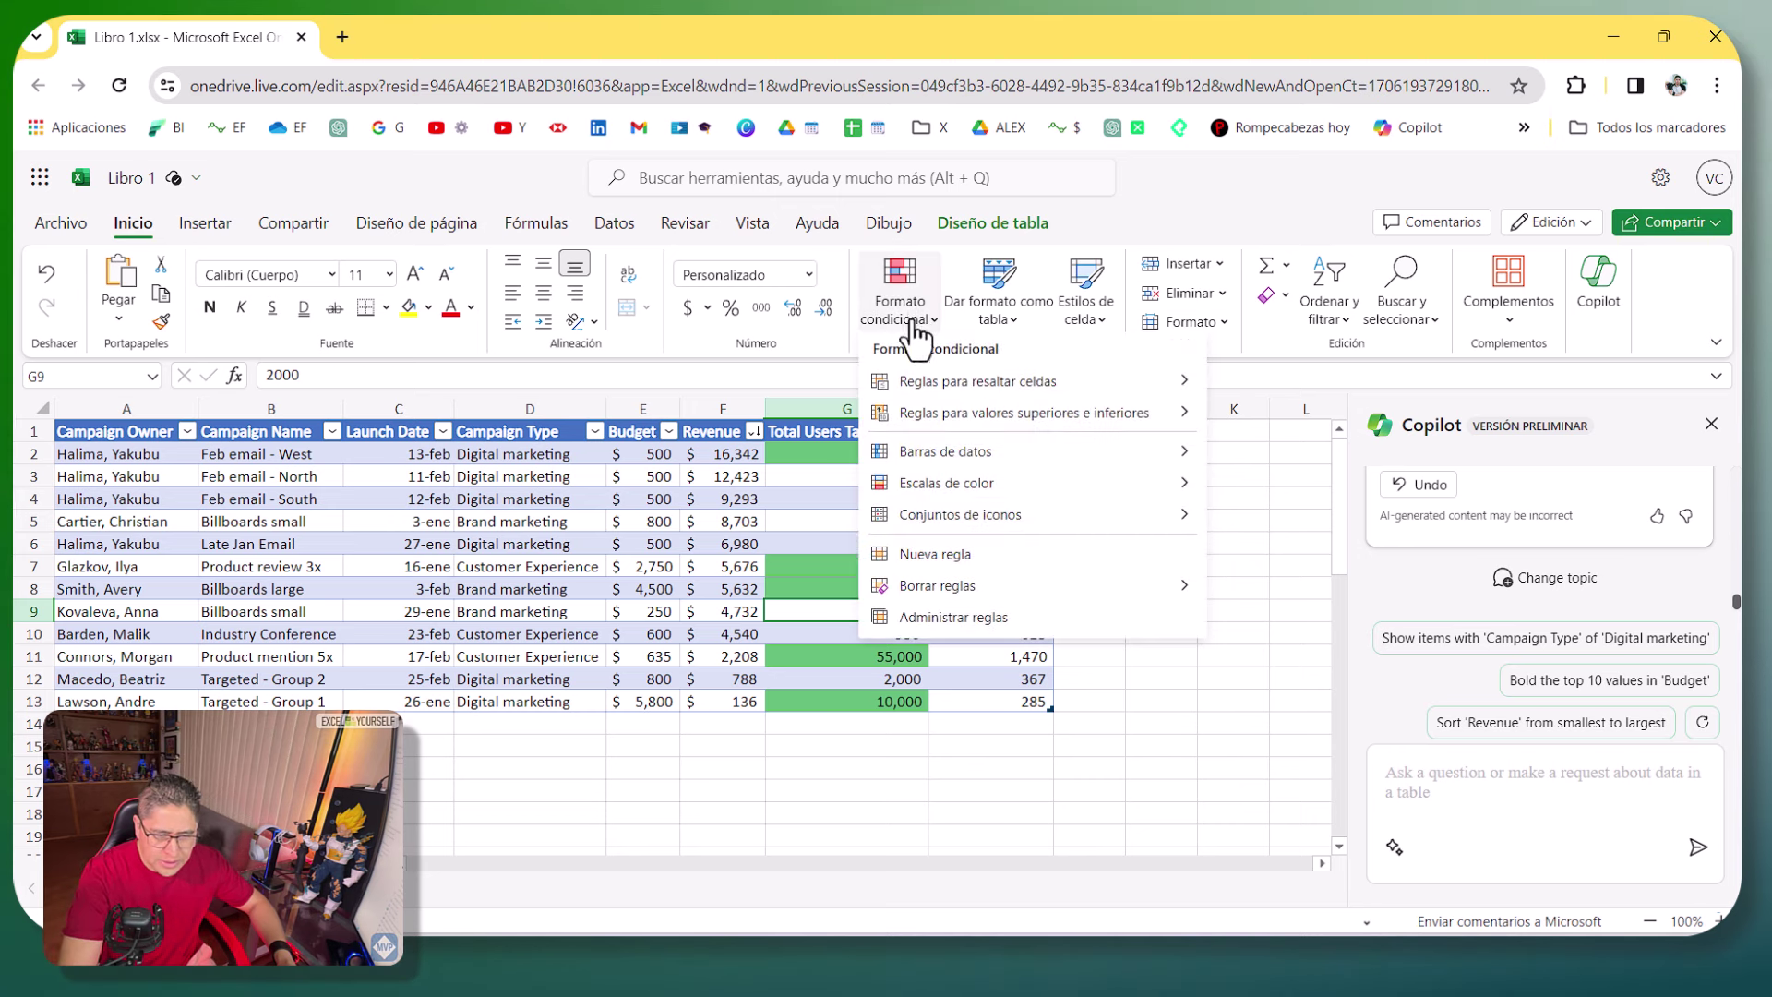
pyautogui.click(960, 633)
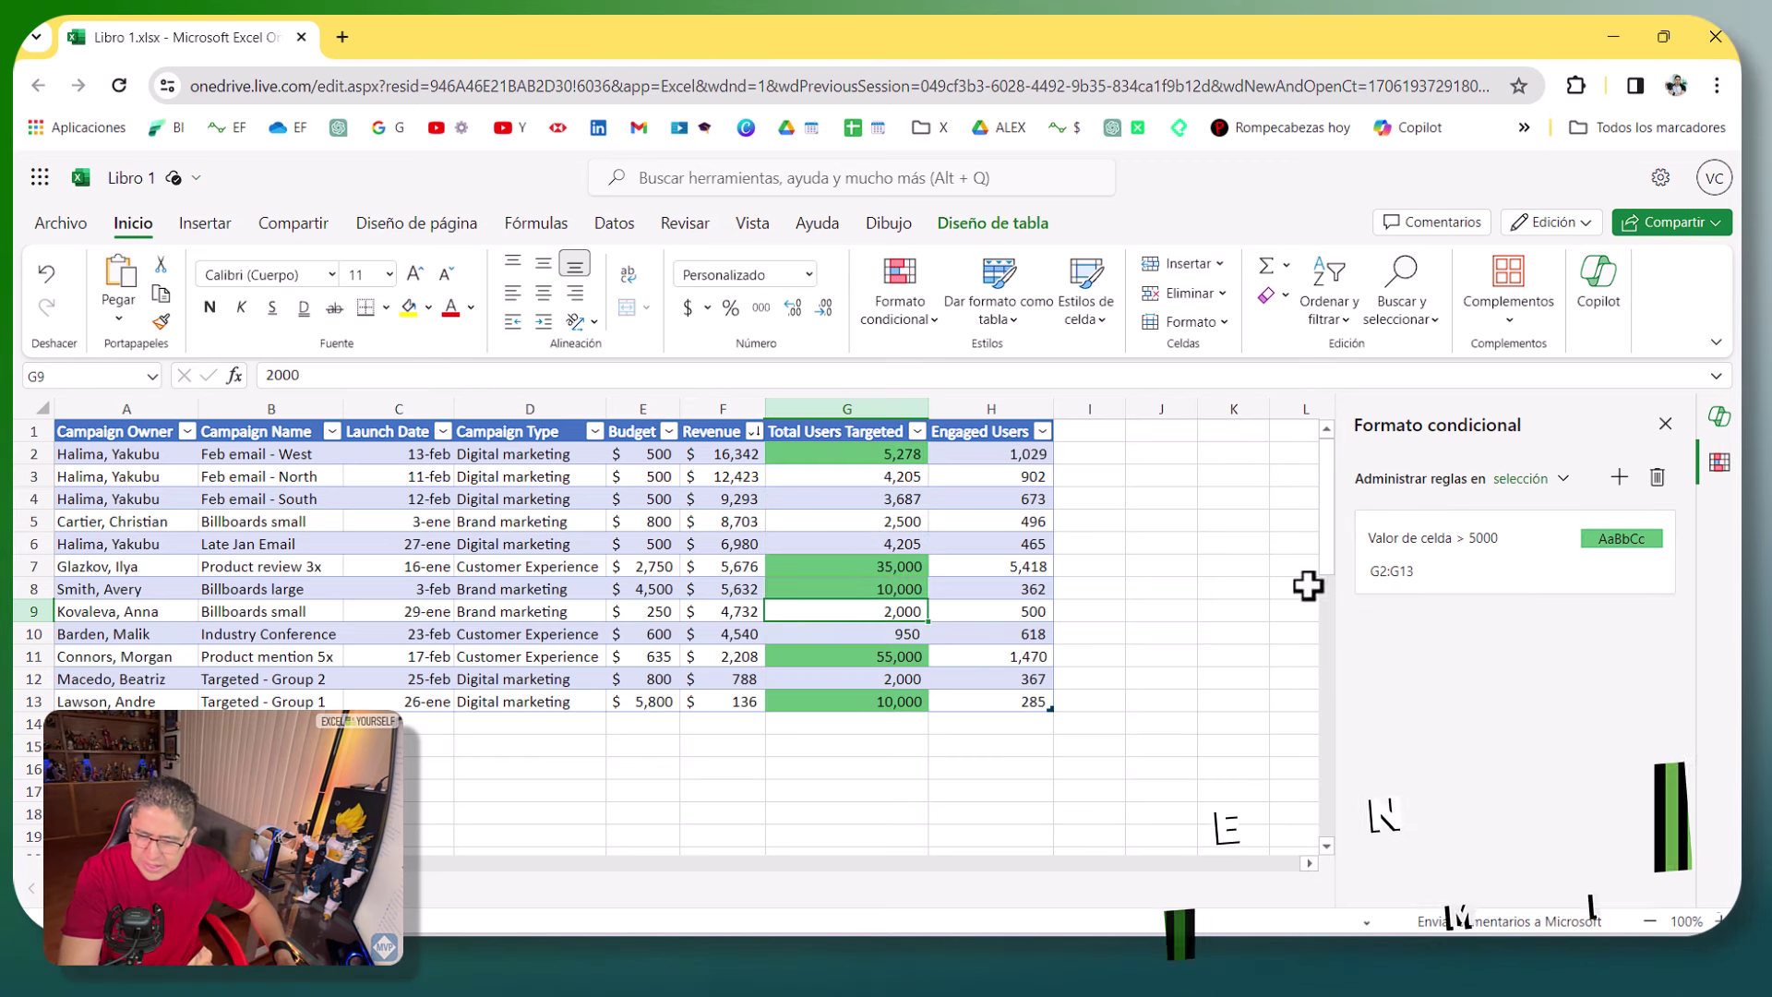
pyautogui.click(1667, 425)
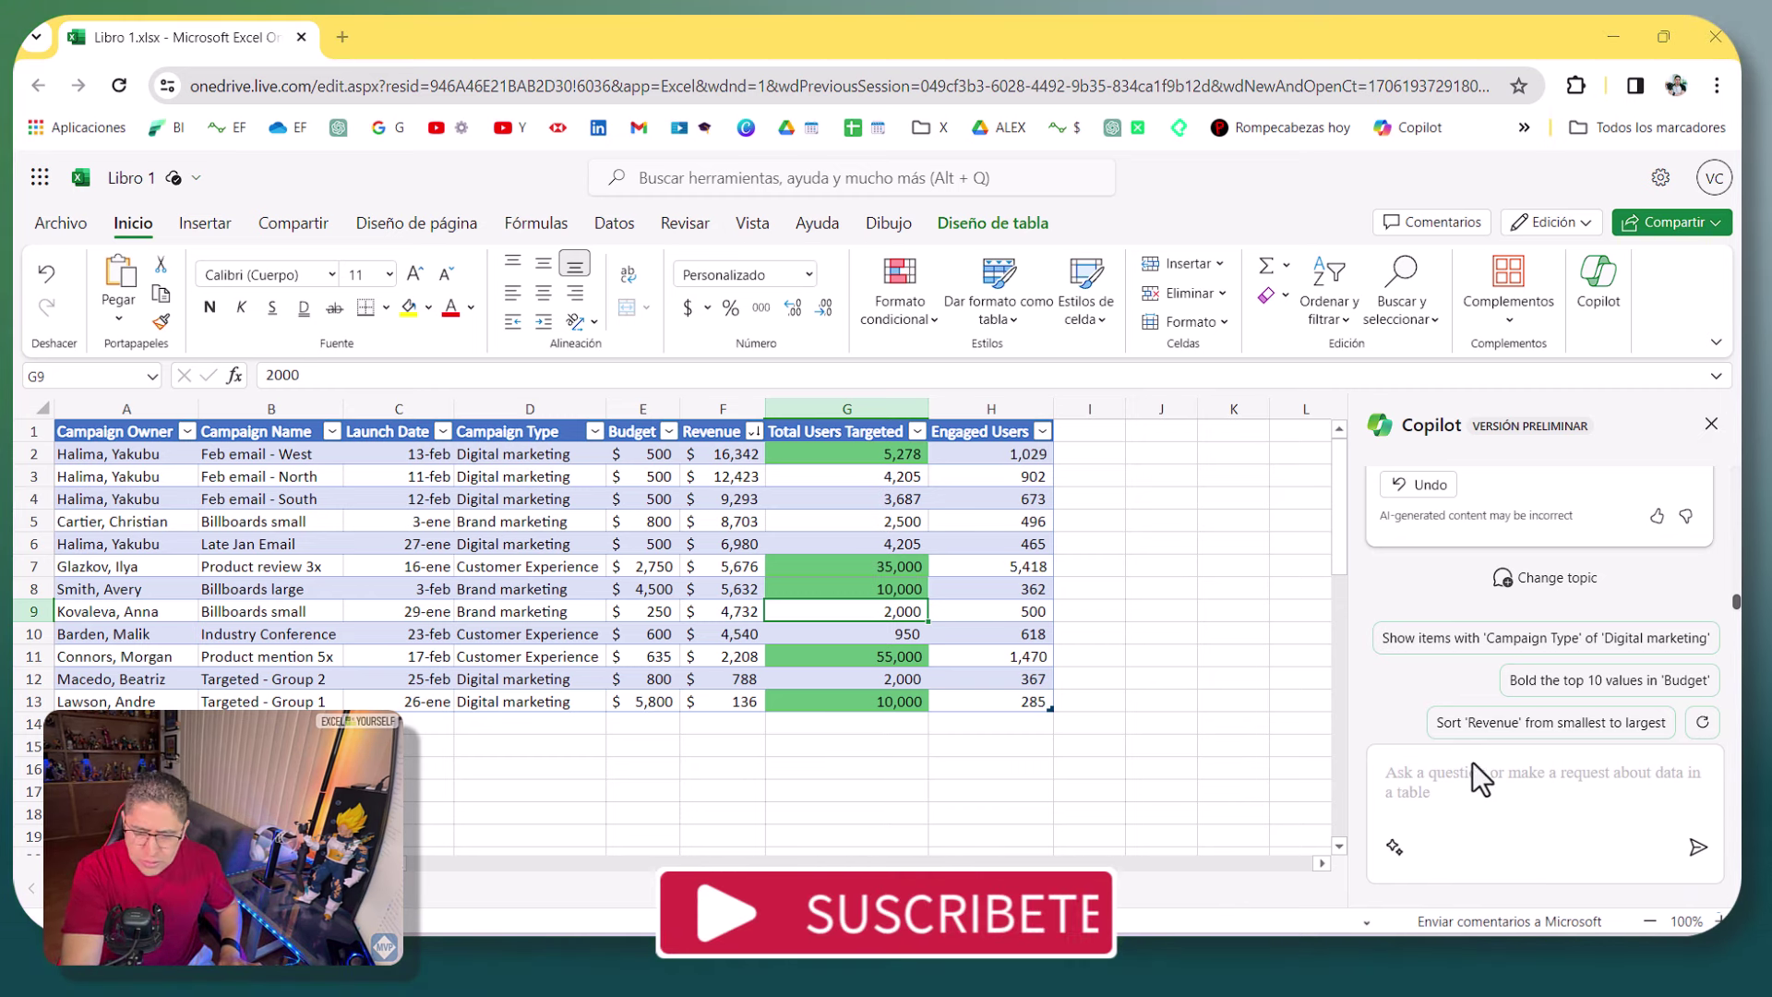
# - Ask Copilot to 'create a Pivot Table by dates, totaling with the Revenue column' and review the preview
pyautogui.write('create a Pivot Table by dates, totaling with the Revenue column.')
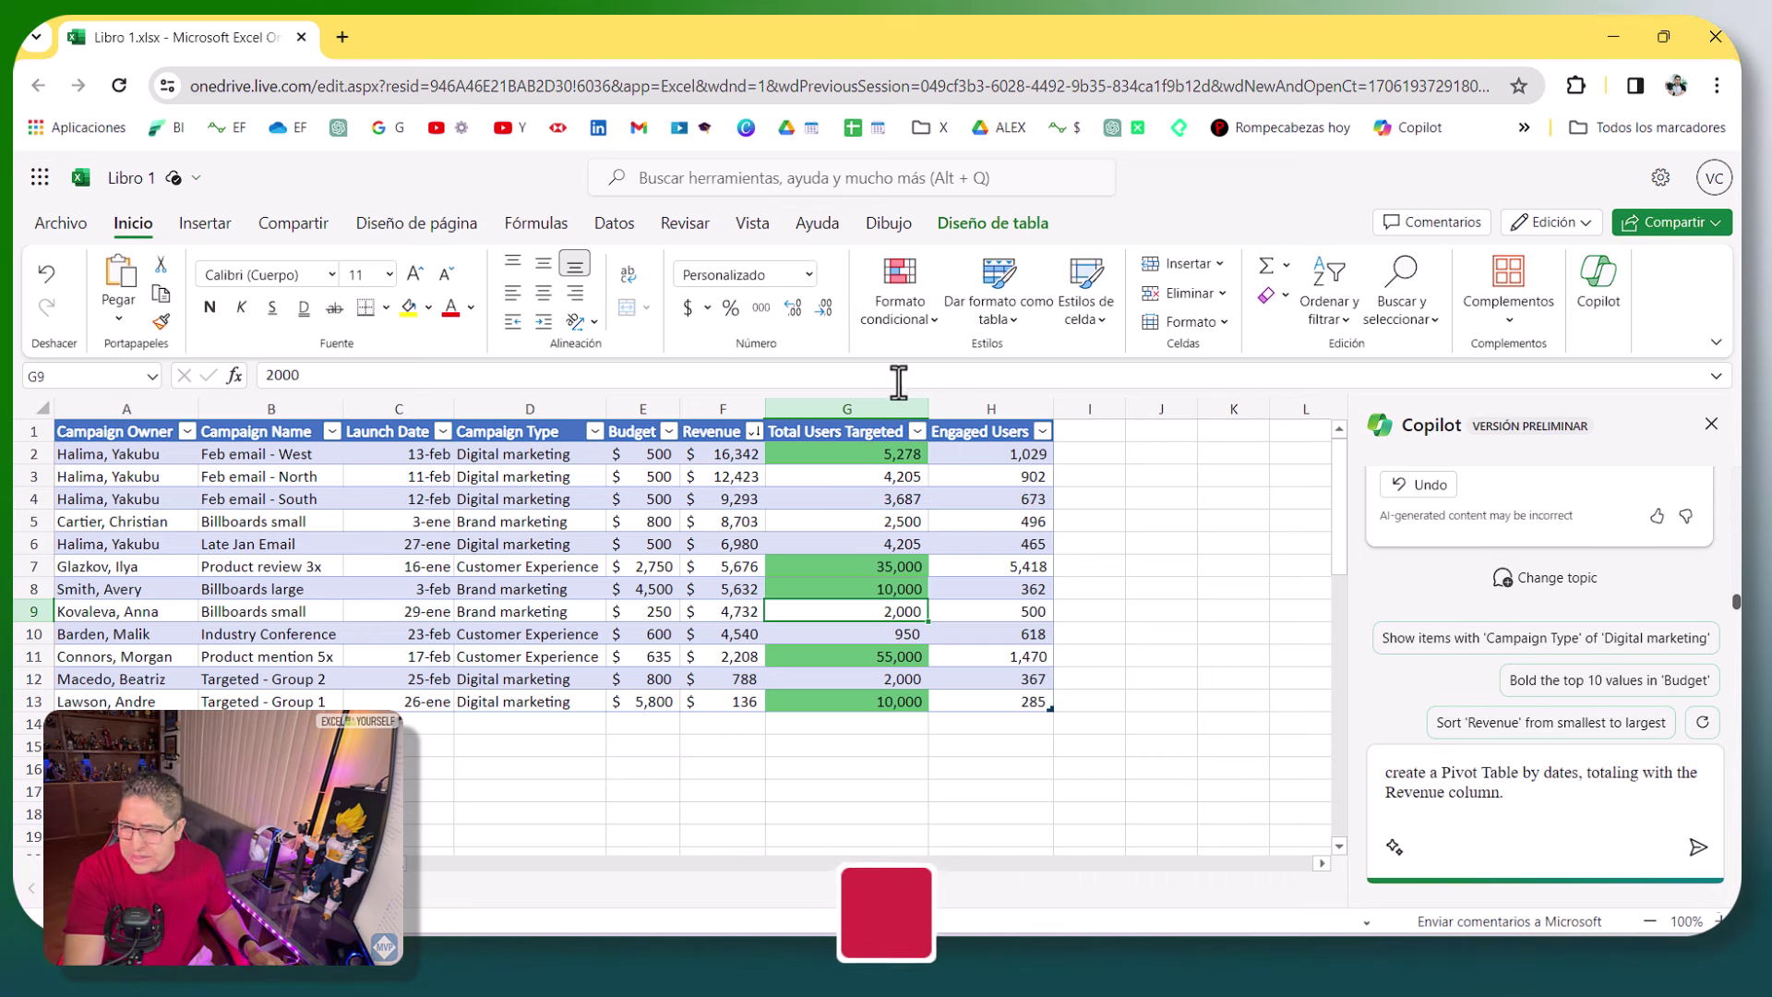
pyautogui.moveTo(732, 457); pyautogui.dragTo(745, 707)
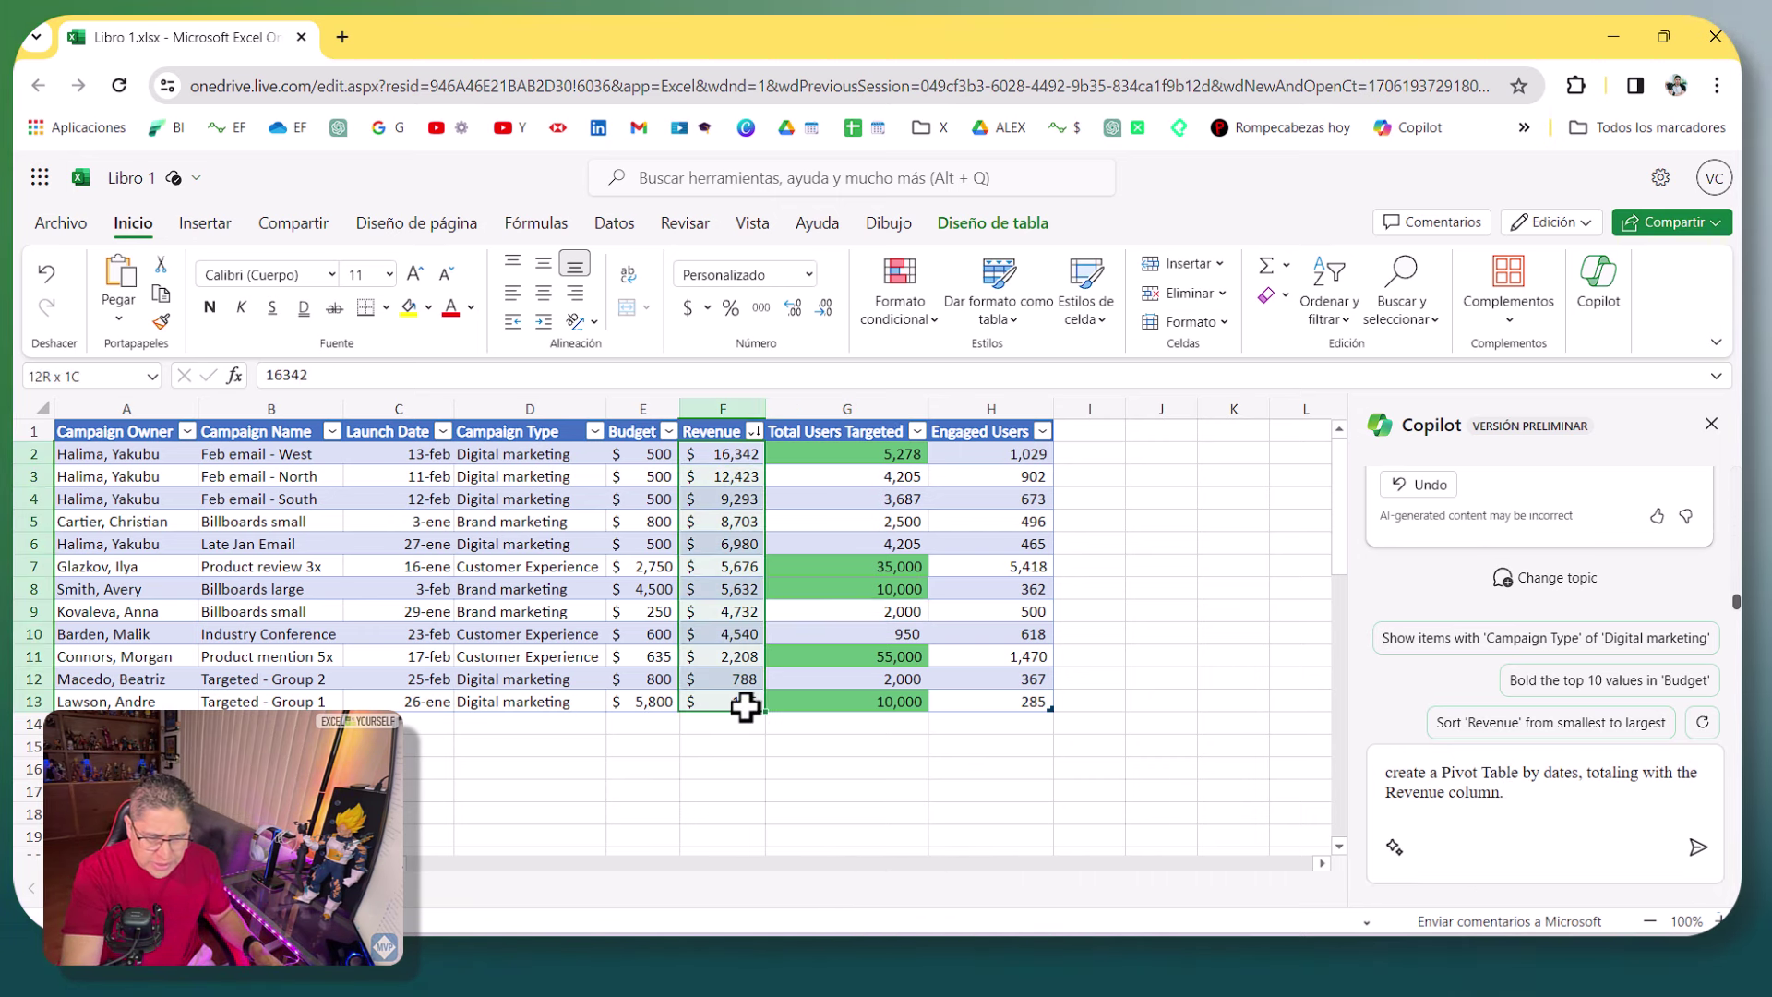
pyautogui.click(1698, 847)
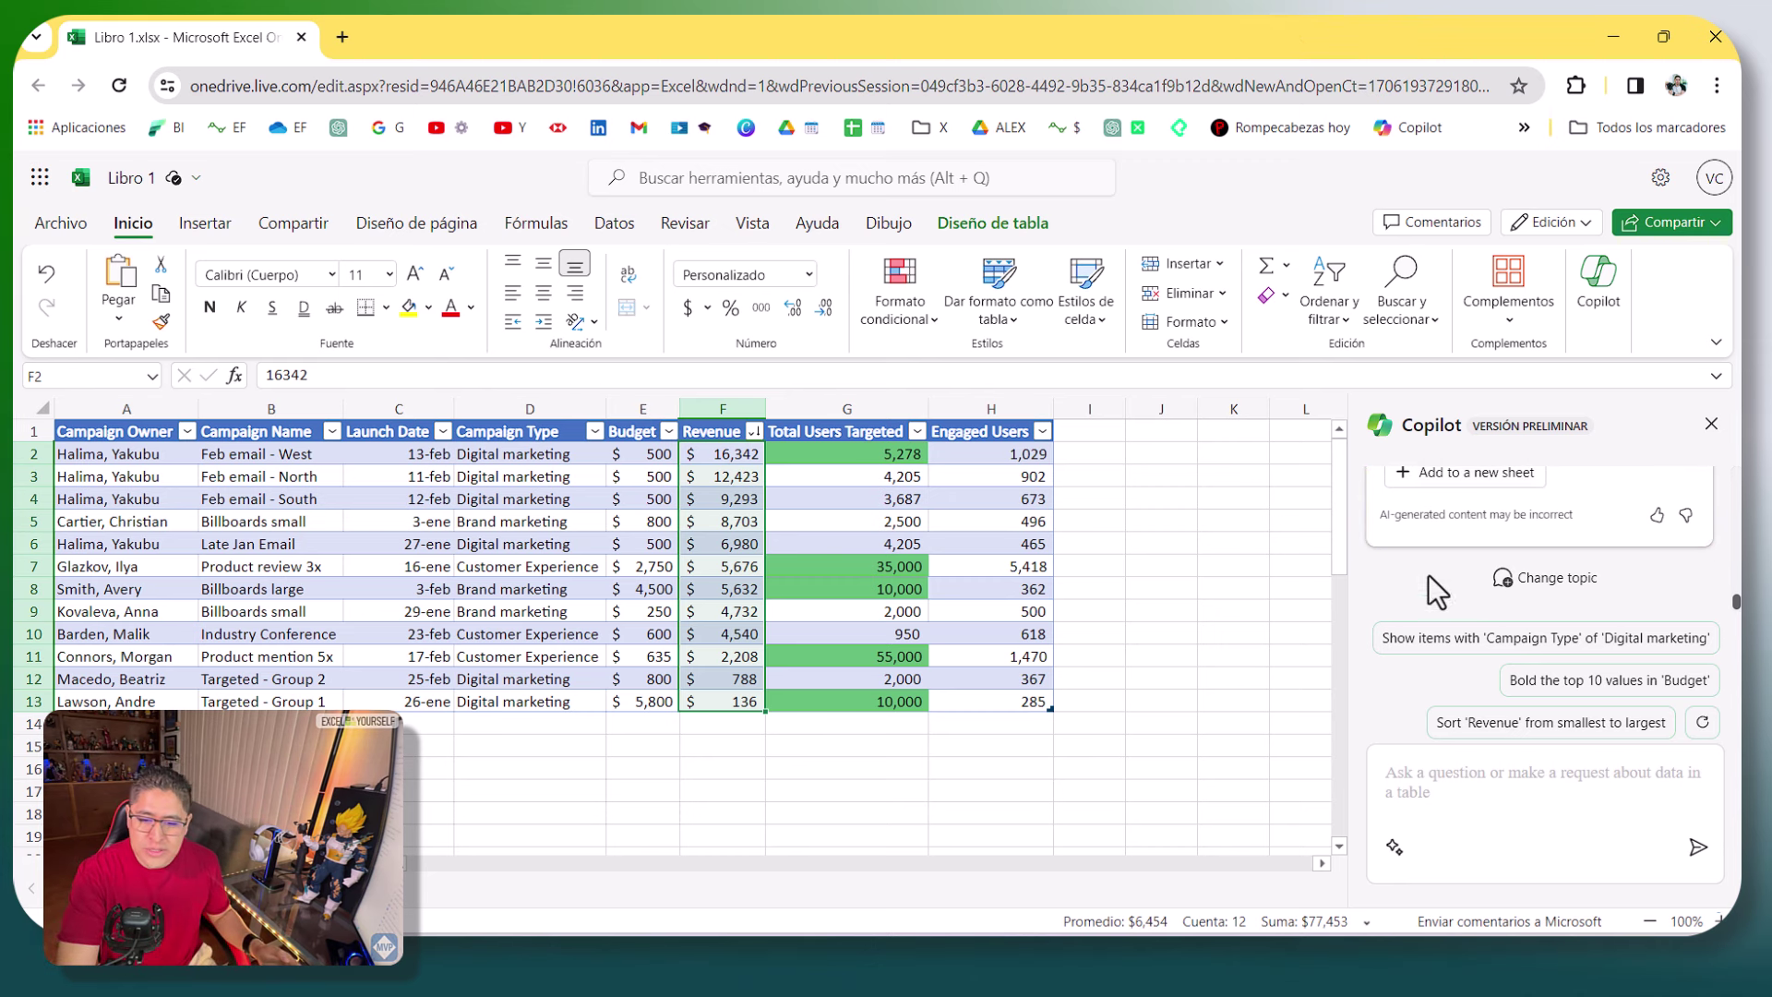
pyautogui.scroll(3, 1436, 591)
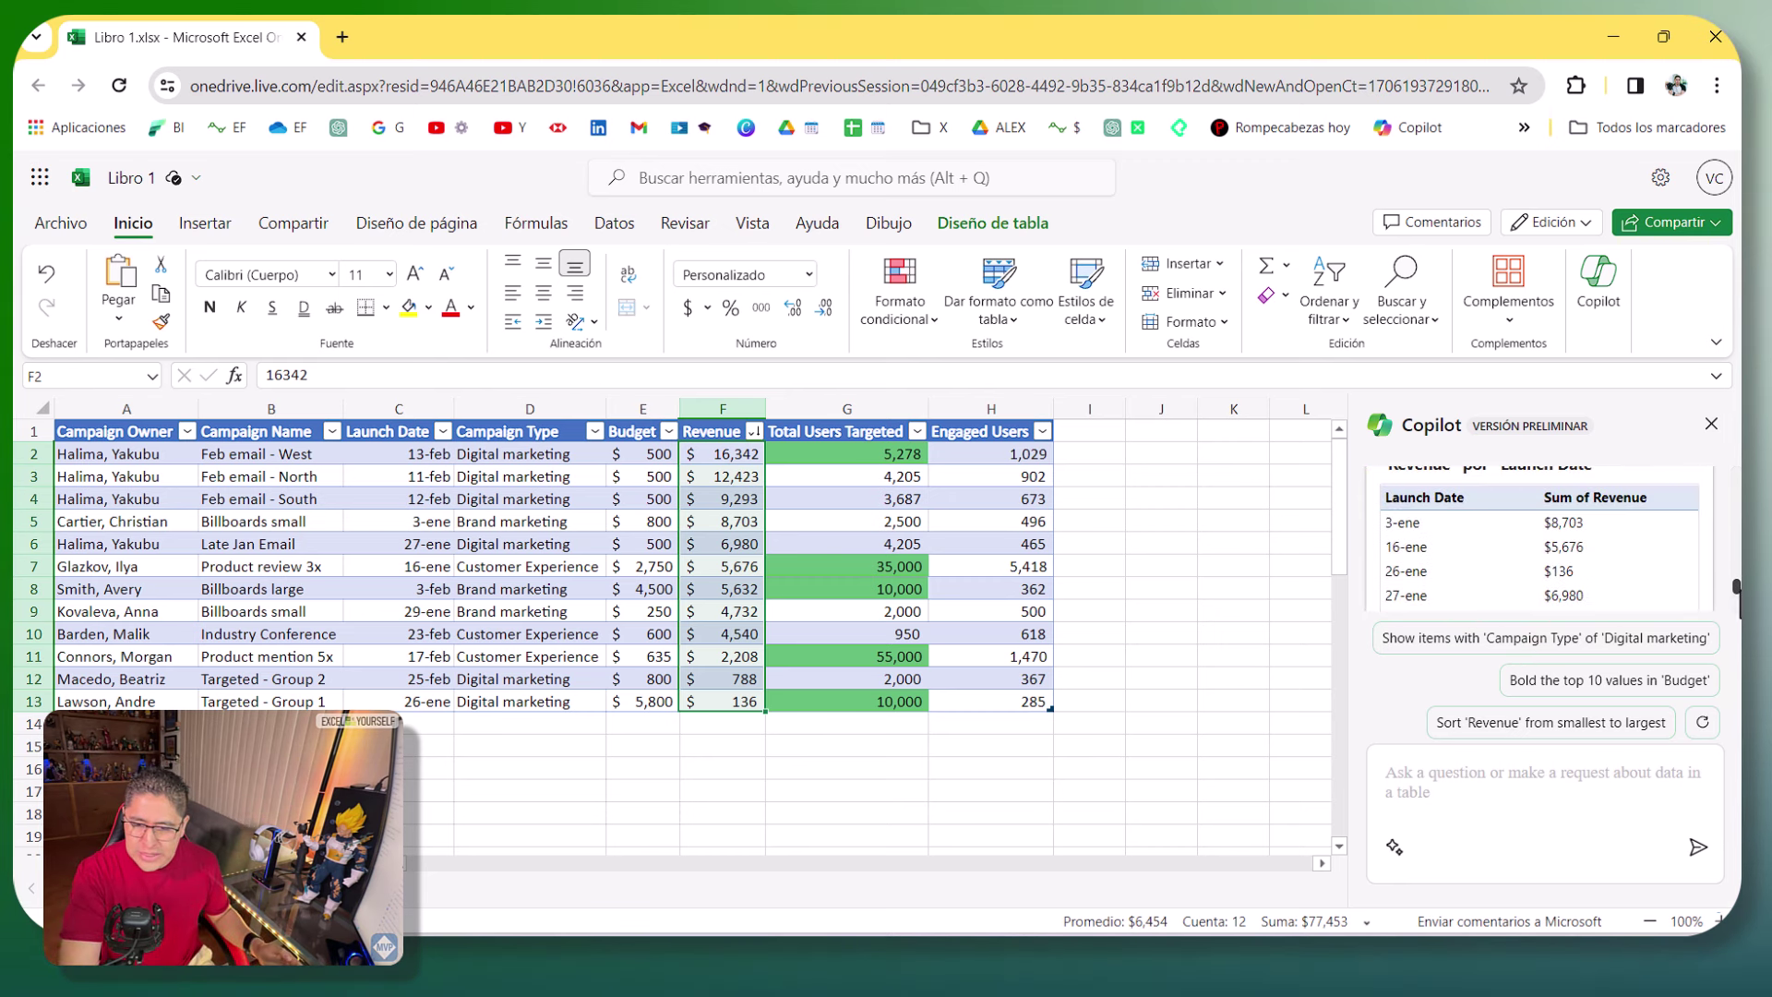
pyautogui.scroll(3, 1541, 554)
pyautogui.scroll(-3, 1541, 554)
pyautogui.scroll(-2, 1542, 554)
pyautogui.scroll(-3, 1541, 553)
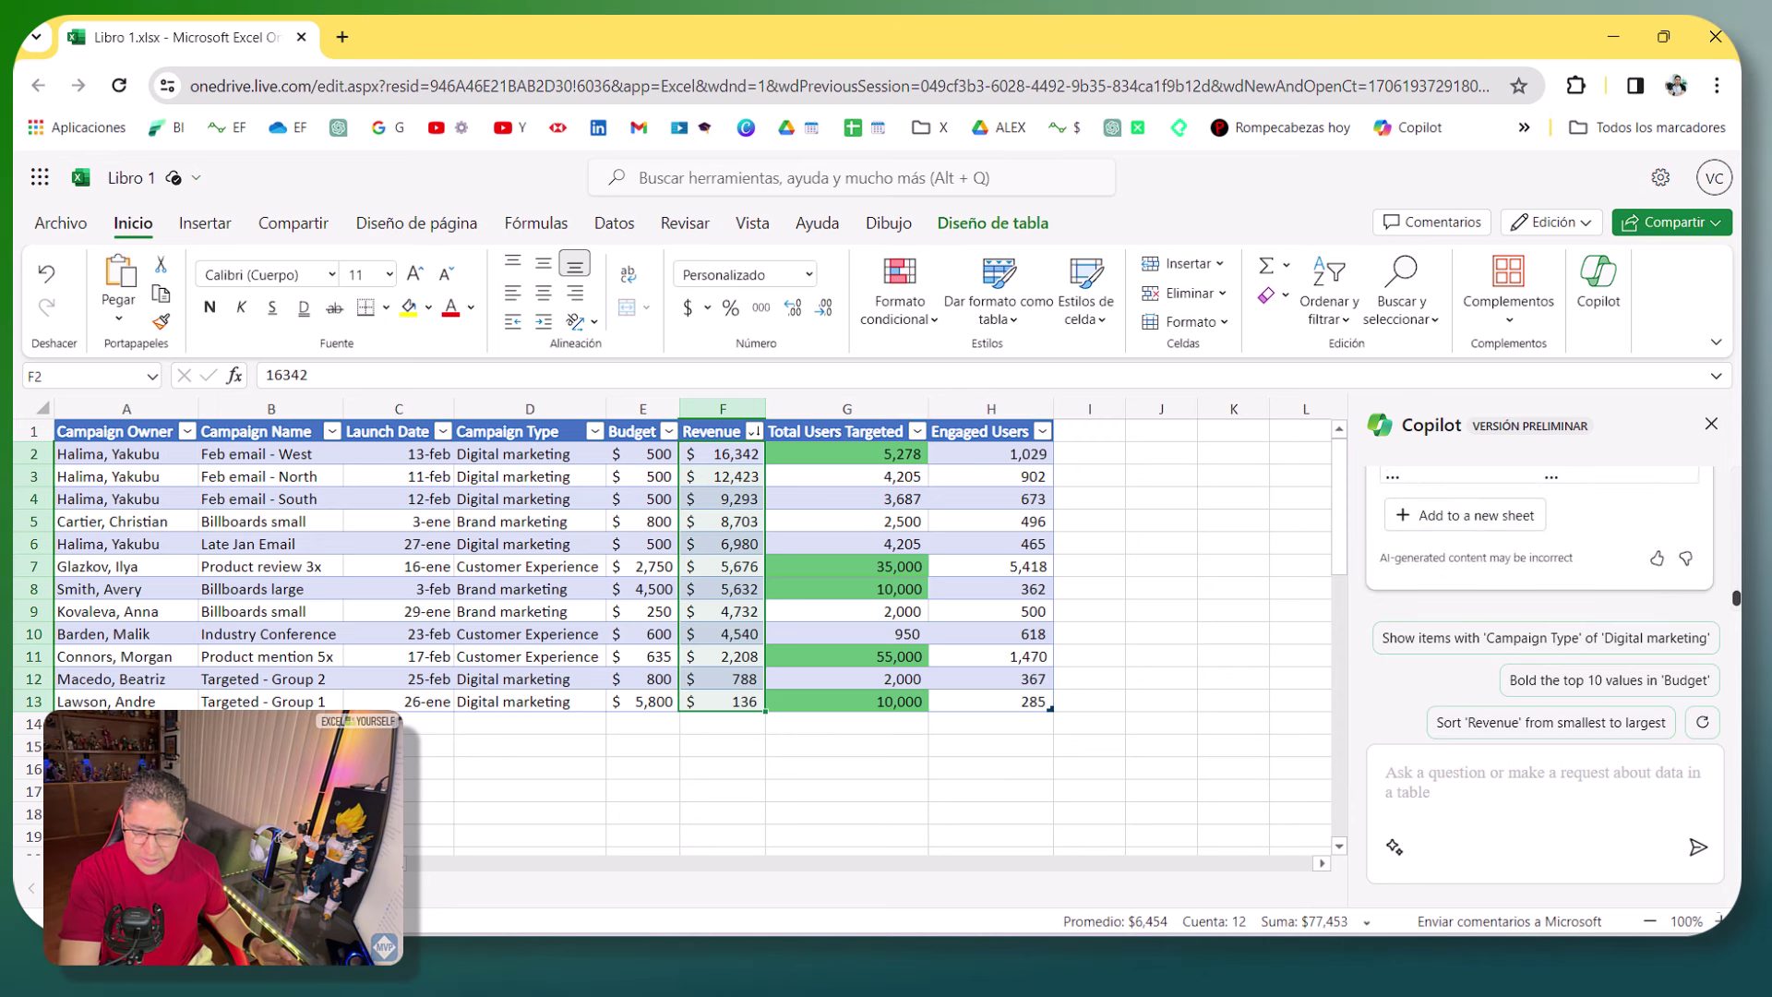
pyautogui.scroll(-3, 778, 656)
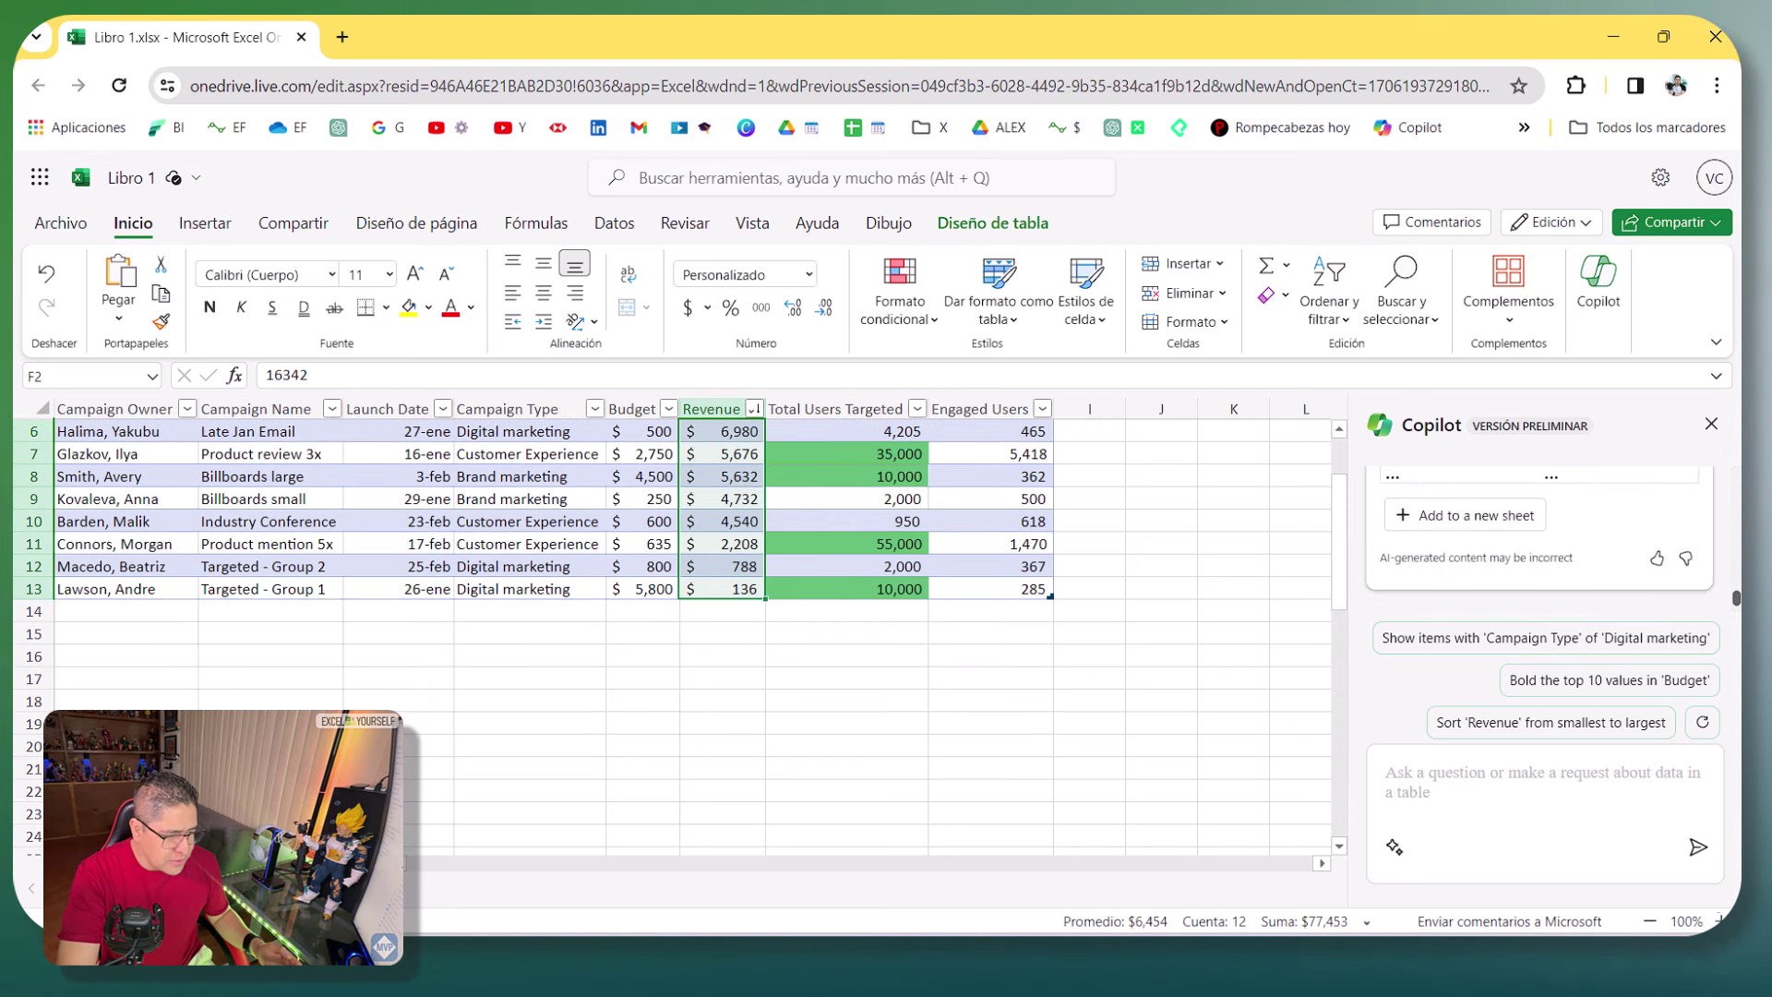
pyautogui.click(128, 651)
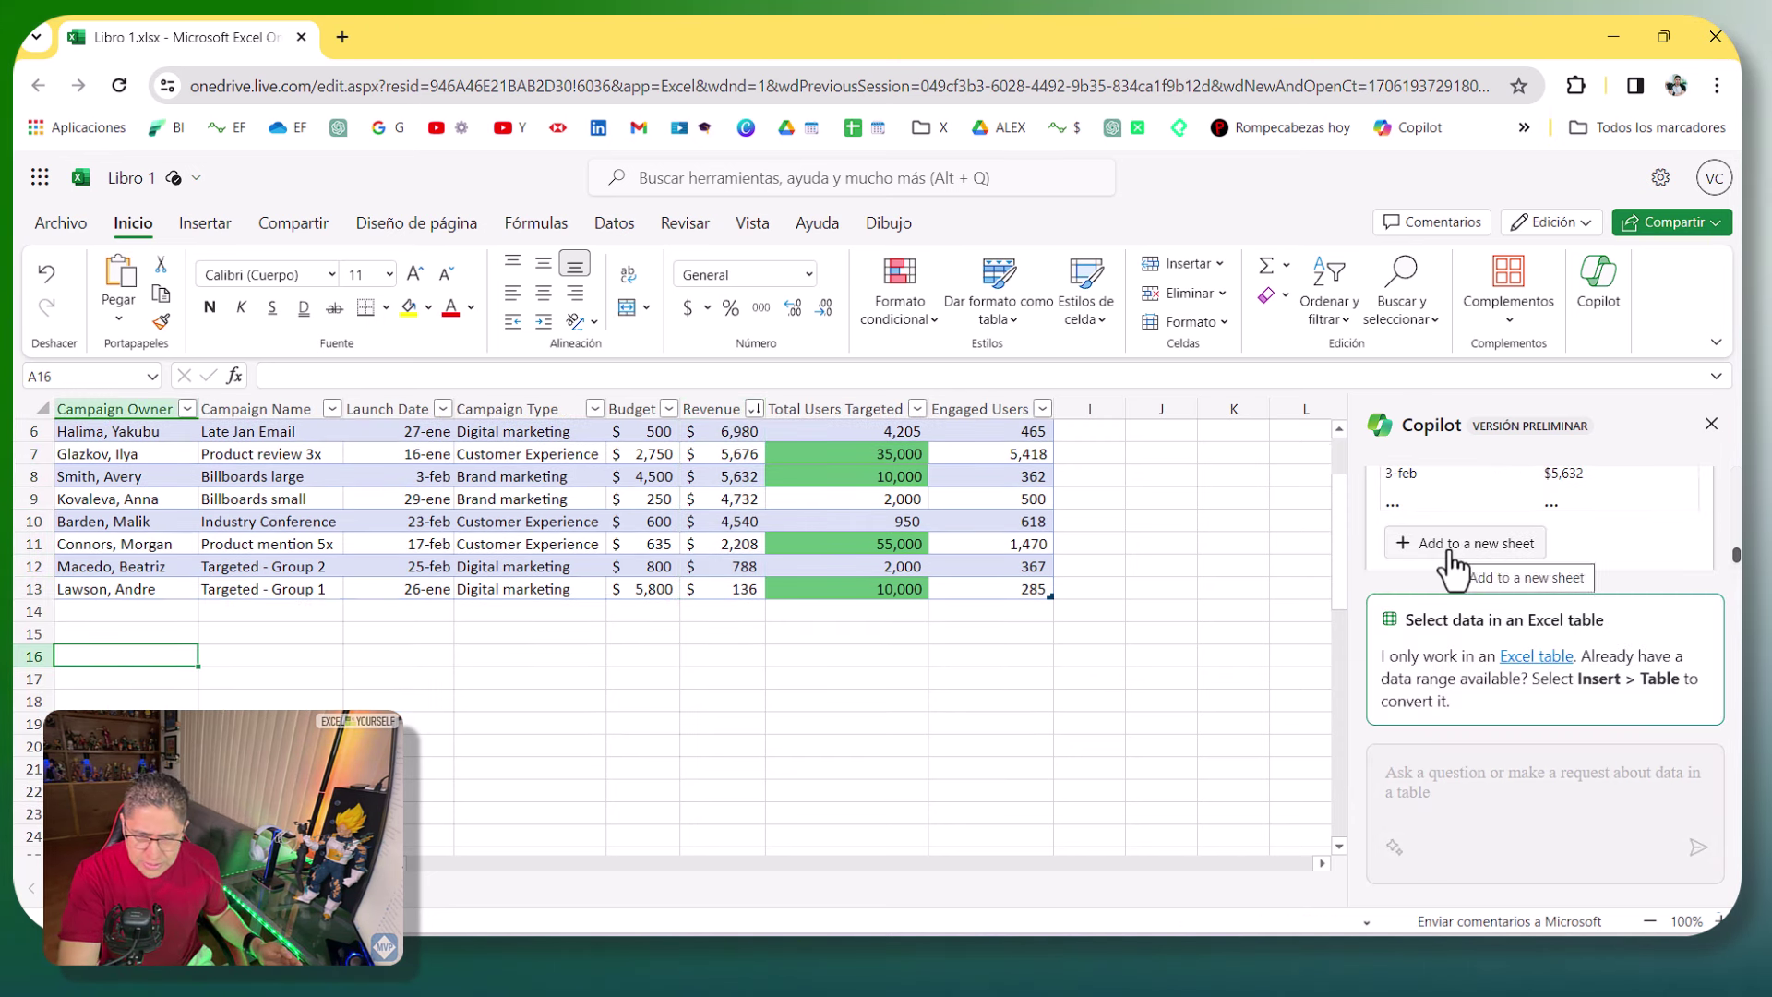
# - Place the Sum of Revenue by Launch Date summary on a new sheet, then return to the campaign table
pyautogui.click(1451, 554)
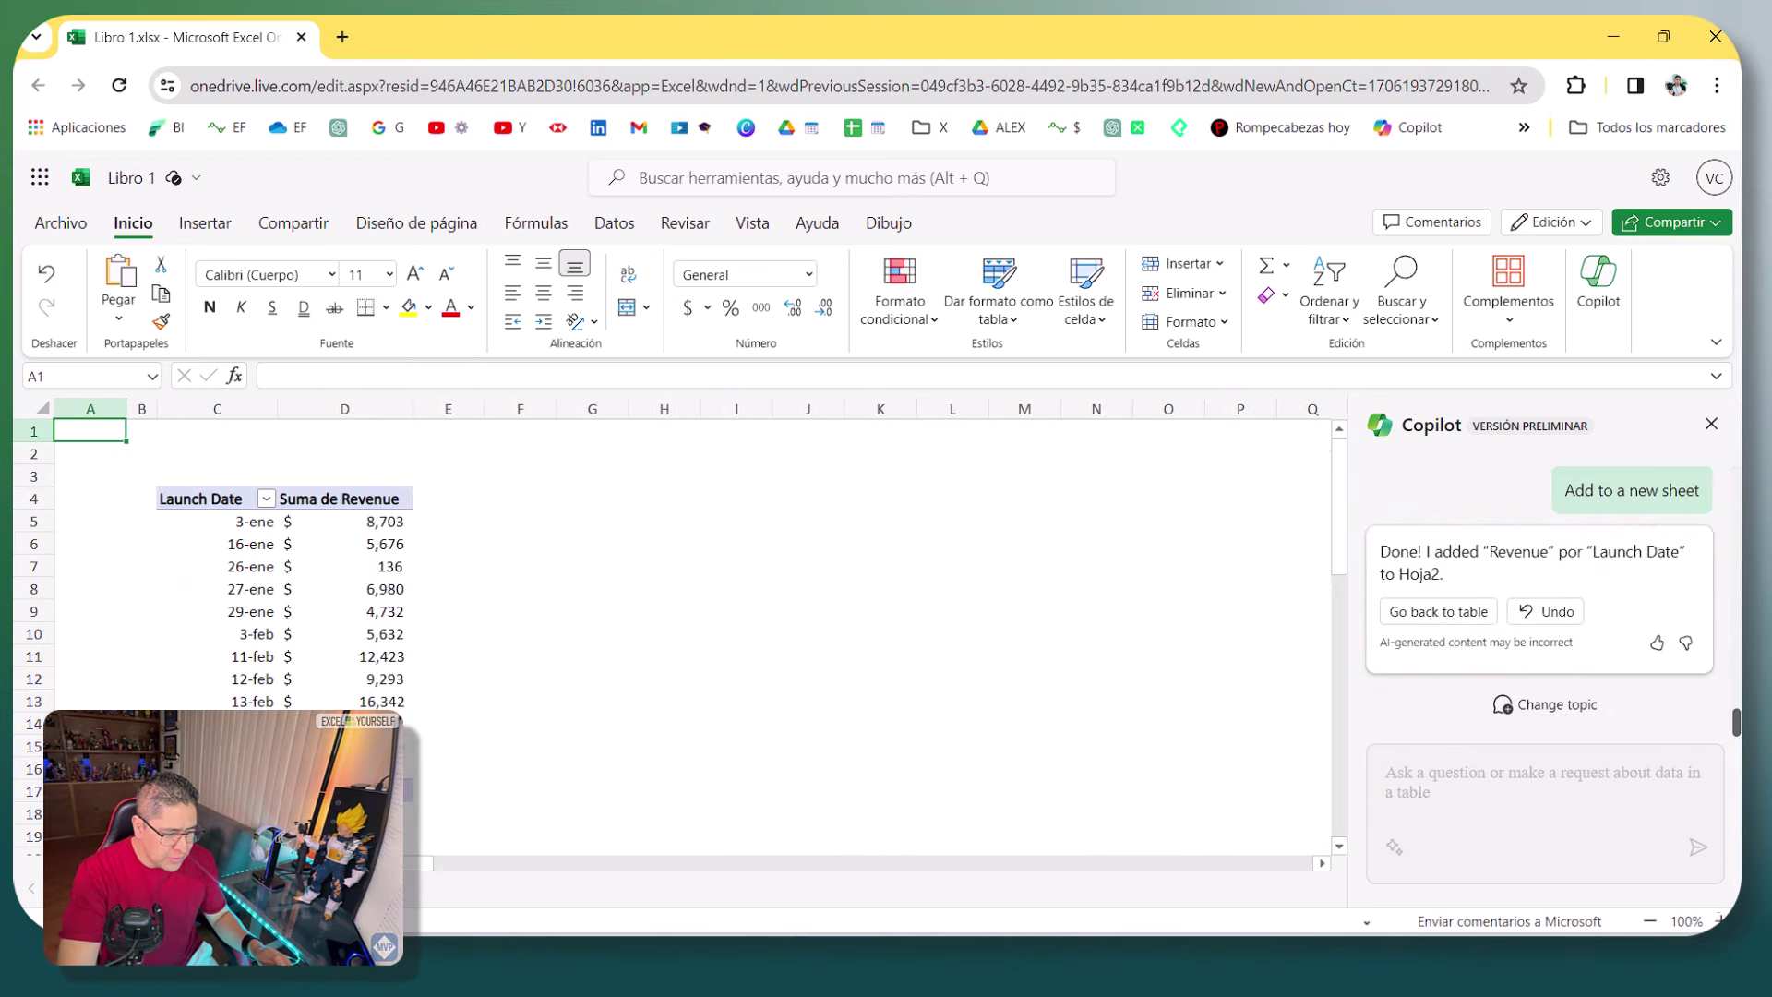
pyautogui.click(1438, 610)
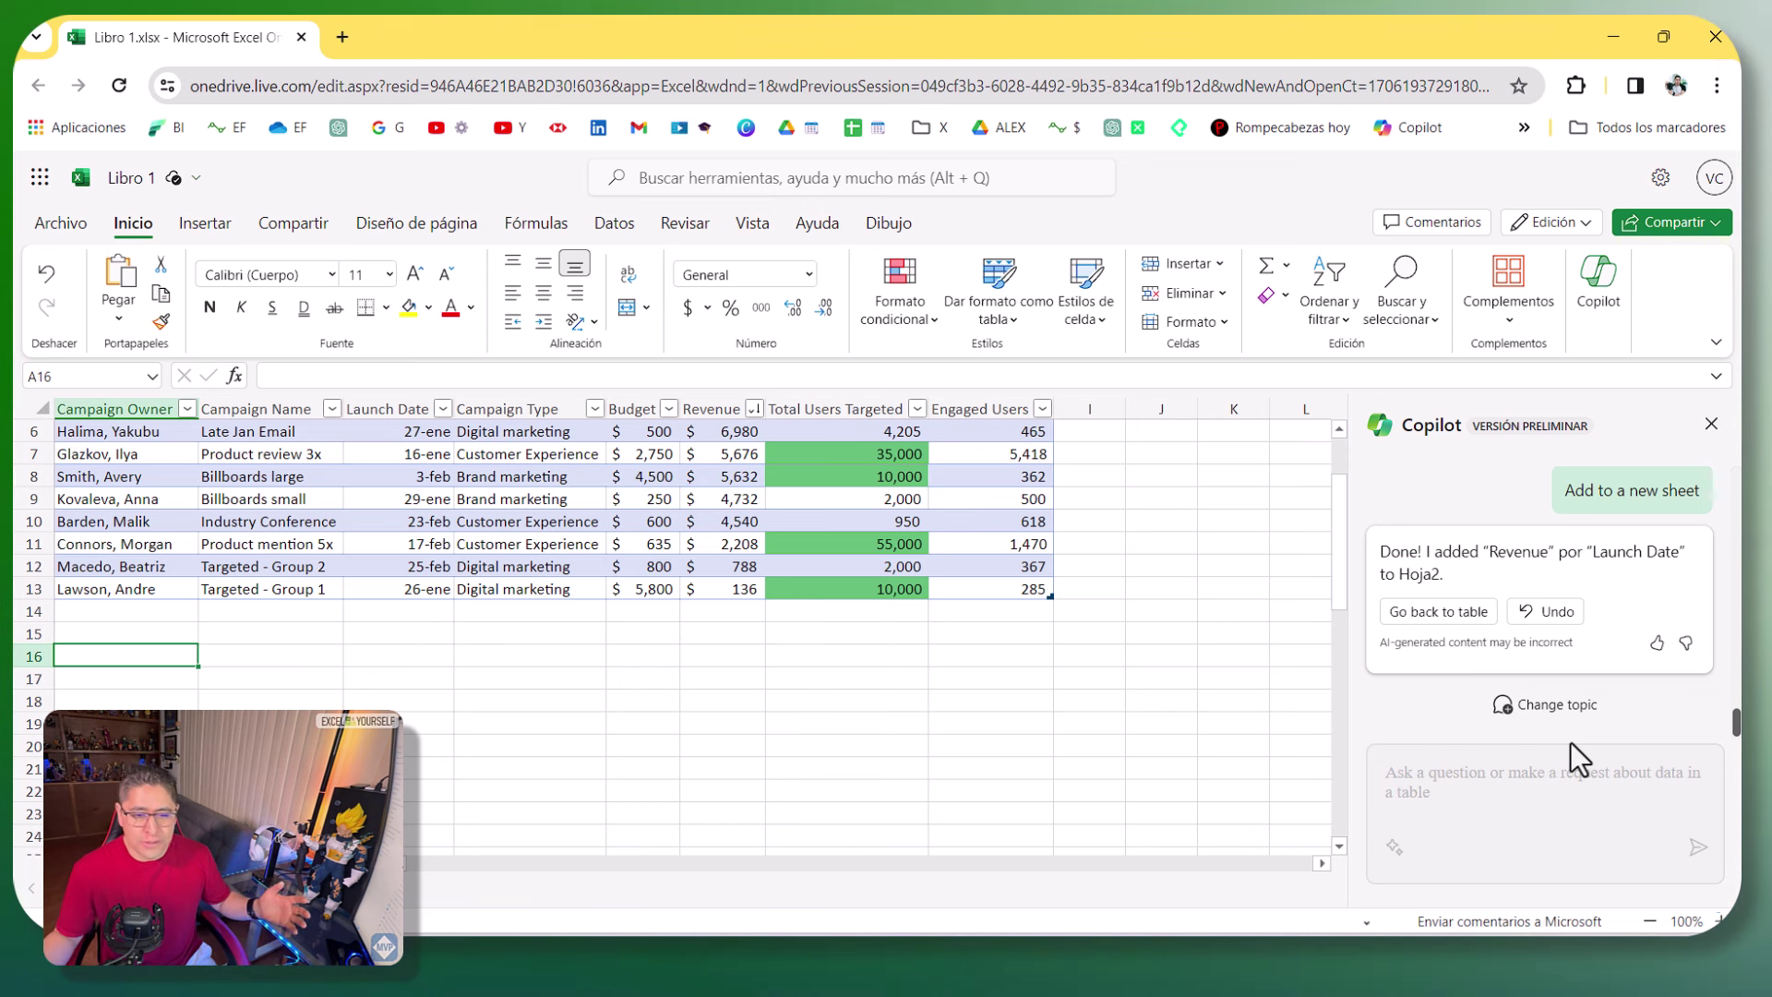
pyautogui.scroll(2, 794, 508)
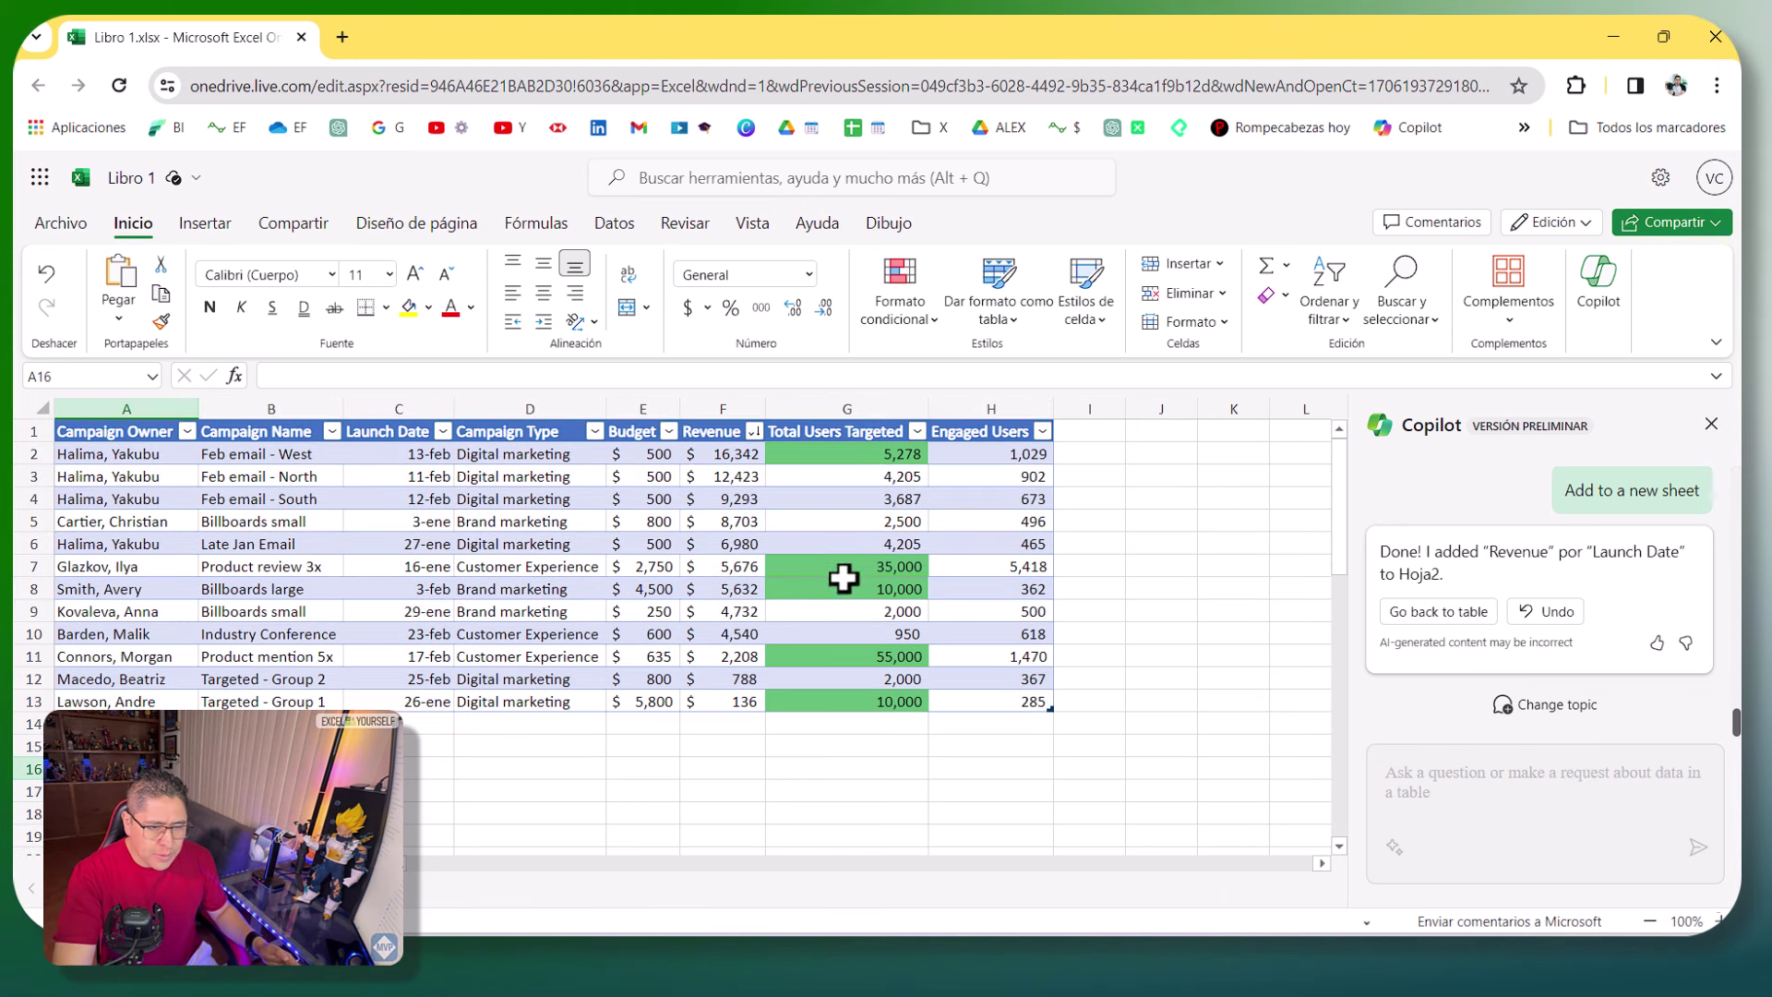
pyautogui.click(582, 520)
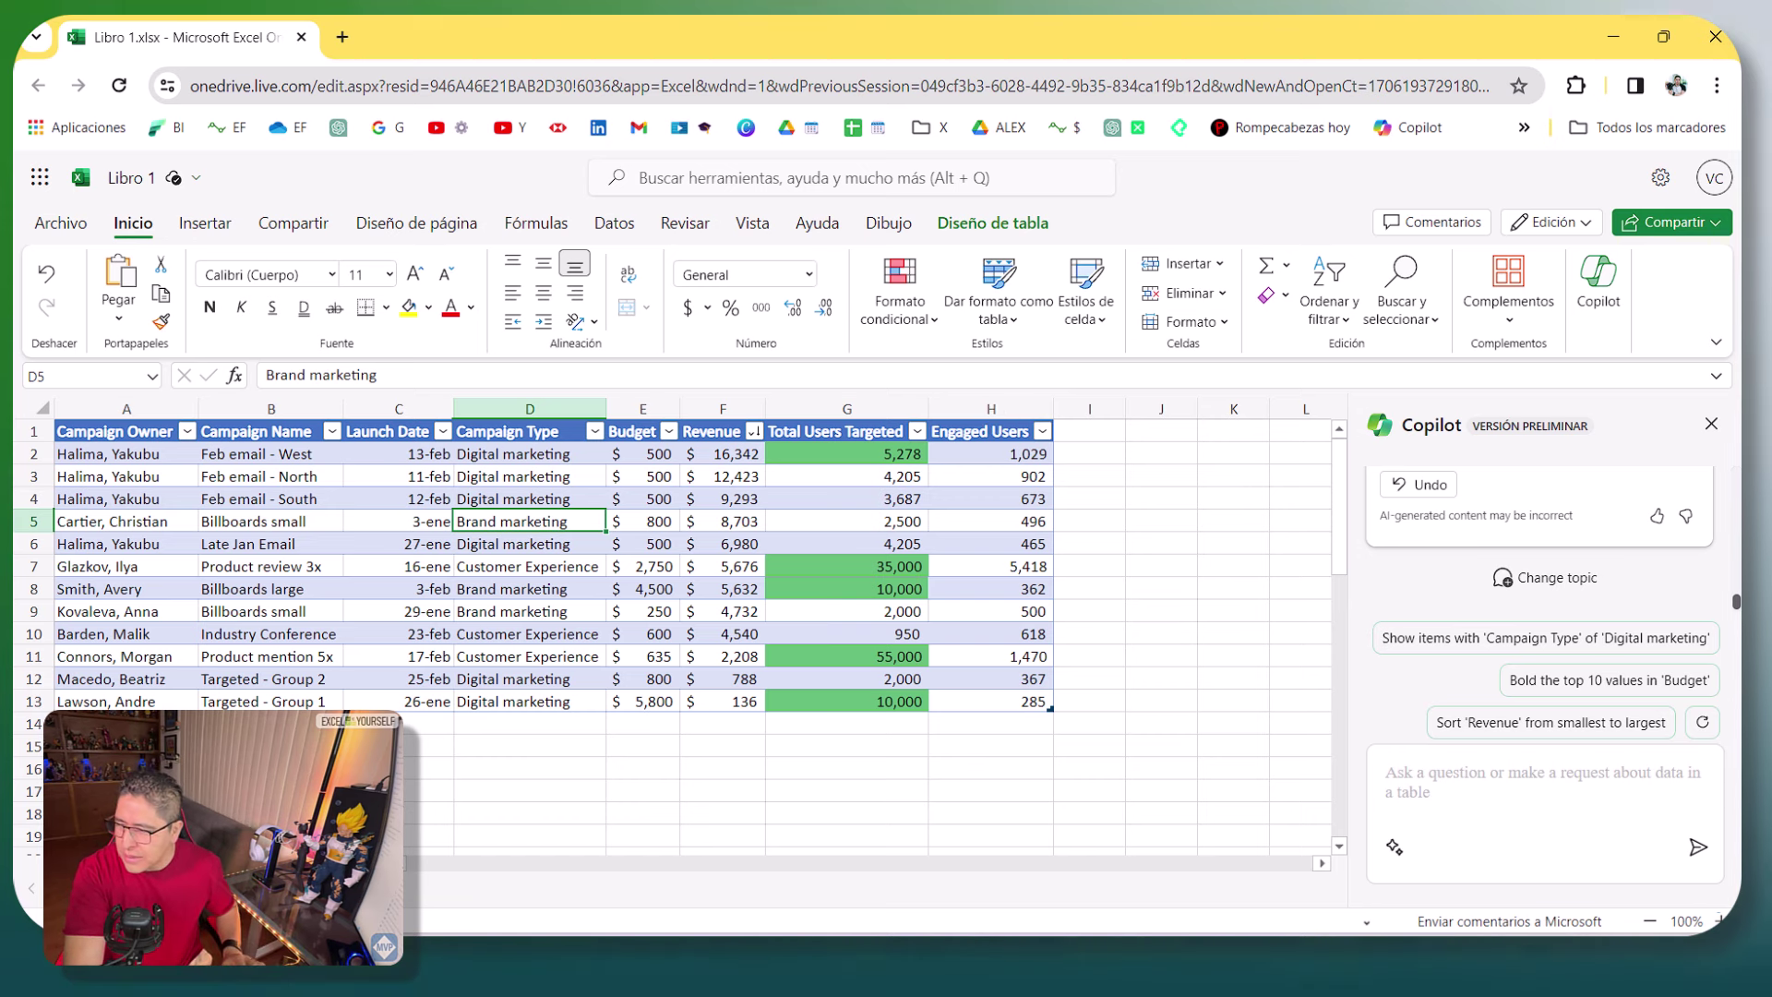
# - Ask Copilot to 'Add a column where you multiply the Revenue column by Engaged Users.'
pyautogui.click(1427, 785)
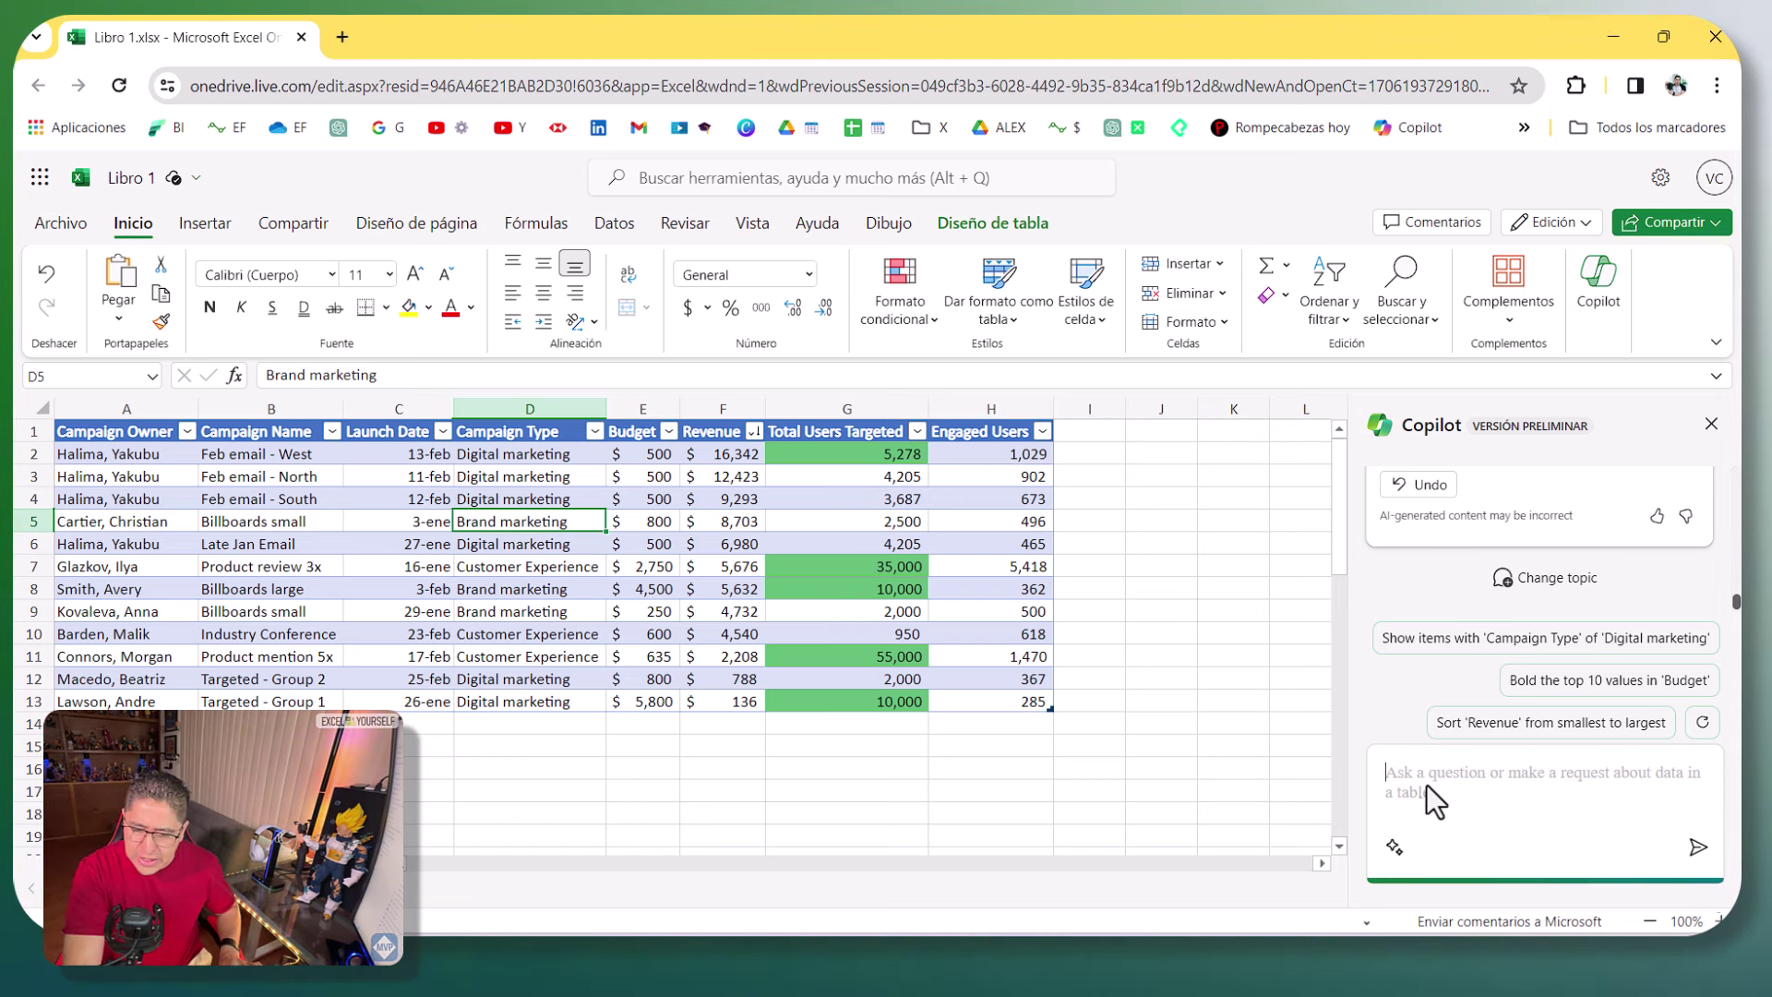
pyautogui.write('Add a column where you multiply the Revenue column by Engaged Users.')
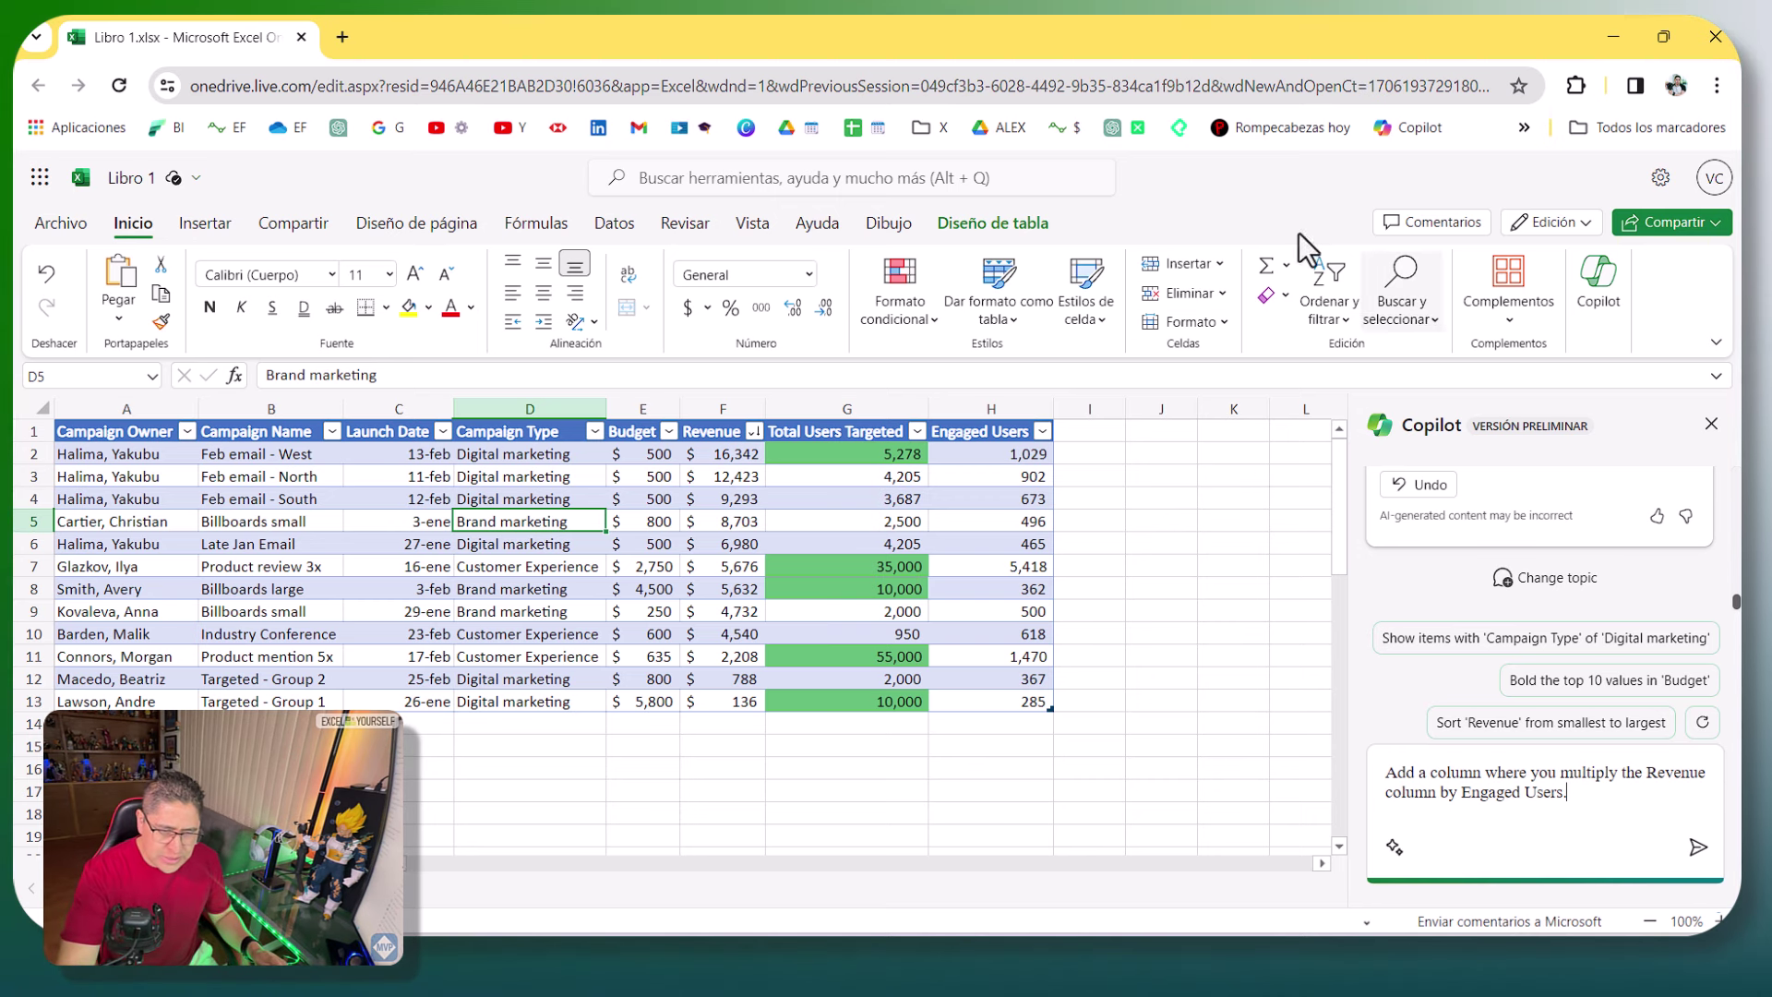
pyautogui.click(729, 454)
pyautogui.keyDown('ctrl'); pyautogui.click(992, 453); pyautogui.keyUp('ctrl')
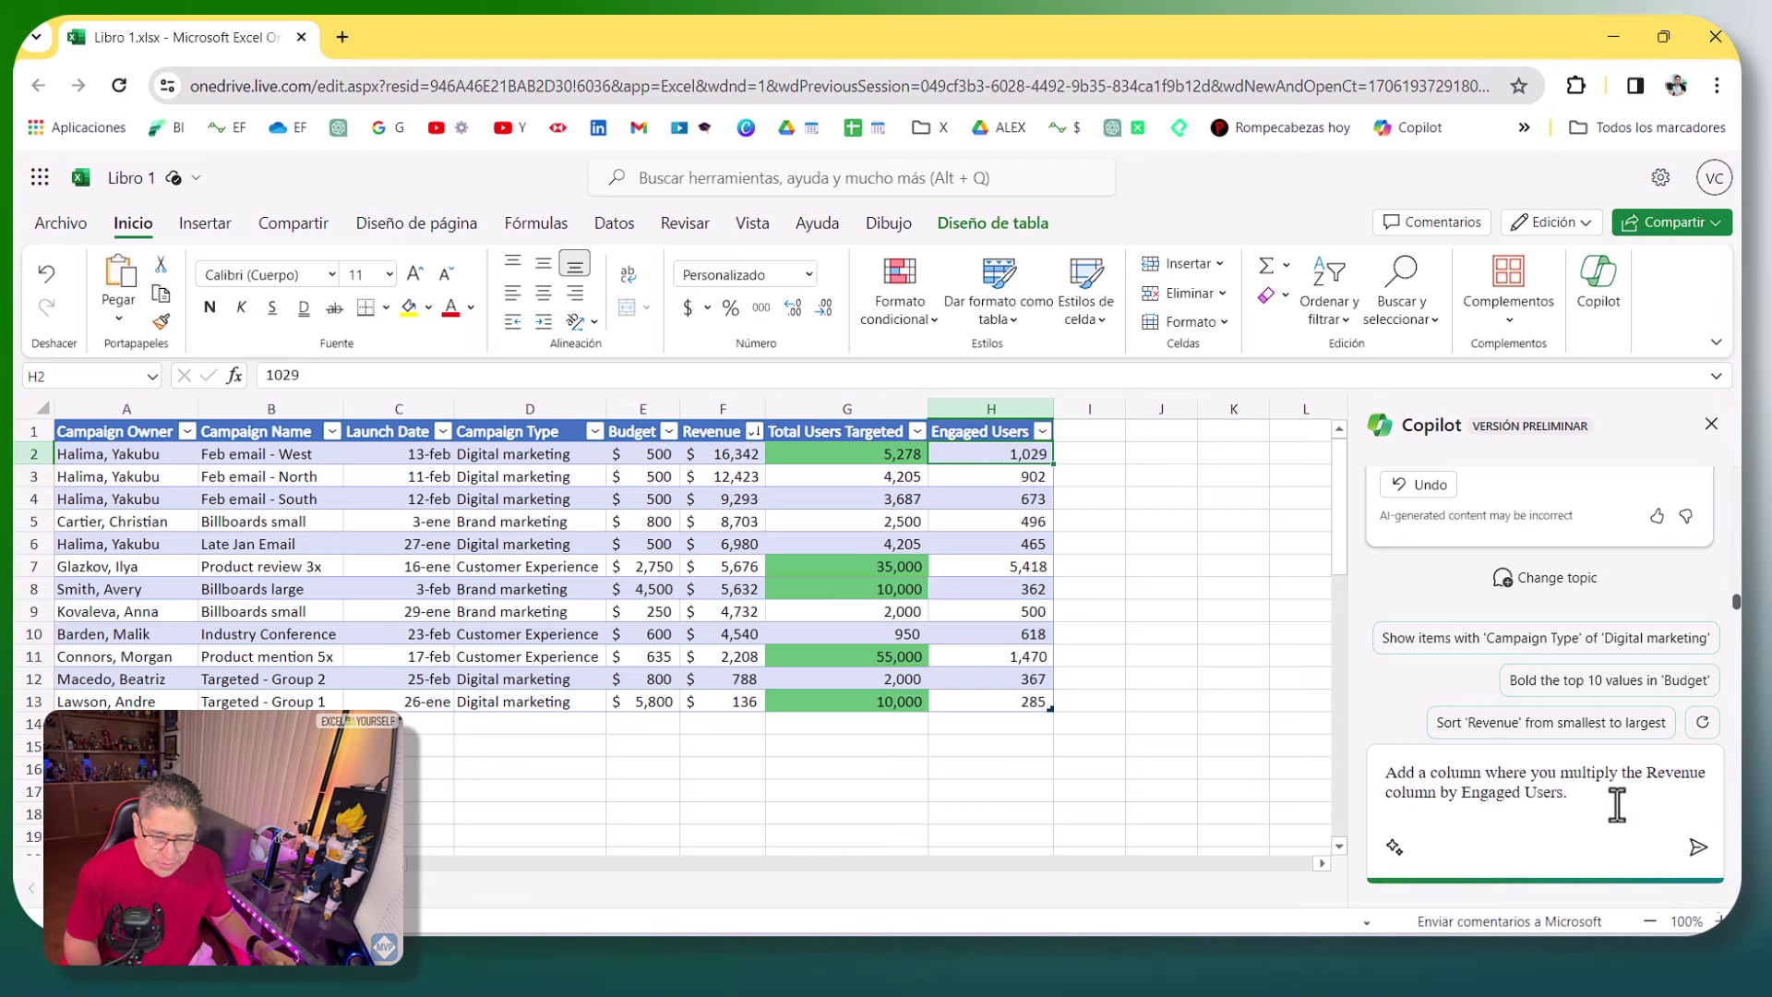
pyautogui.press('Return')
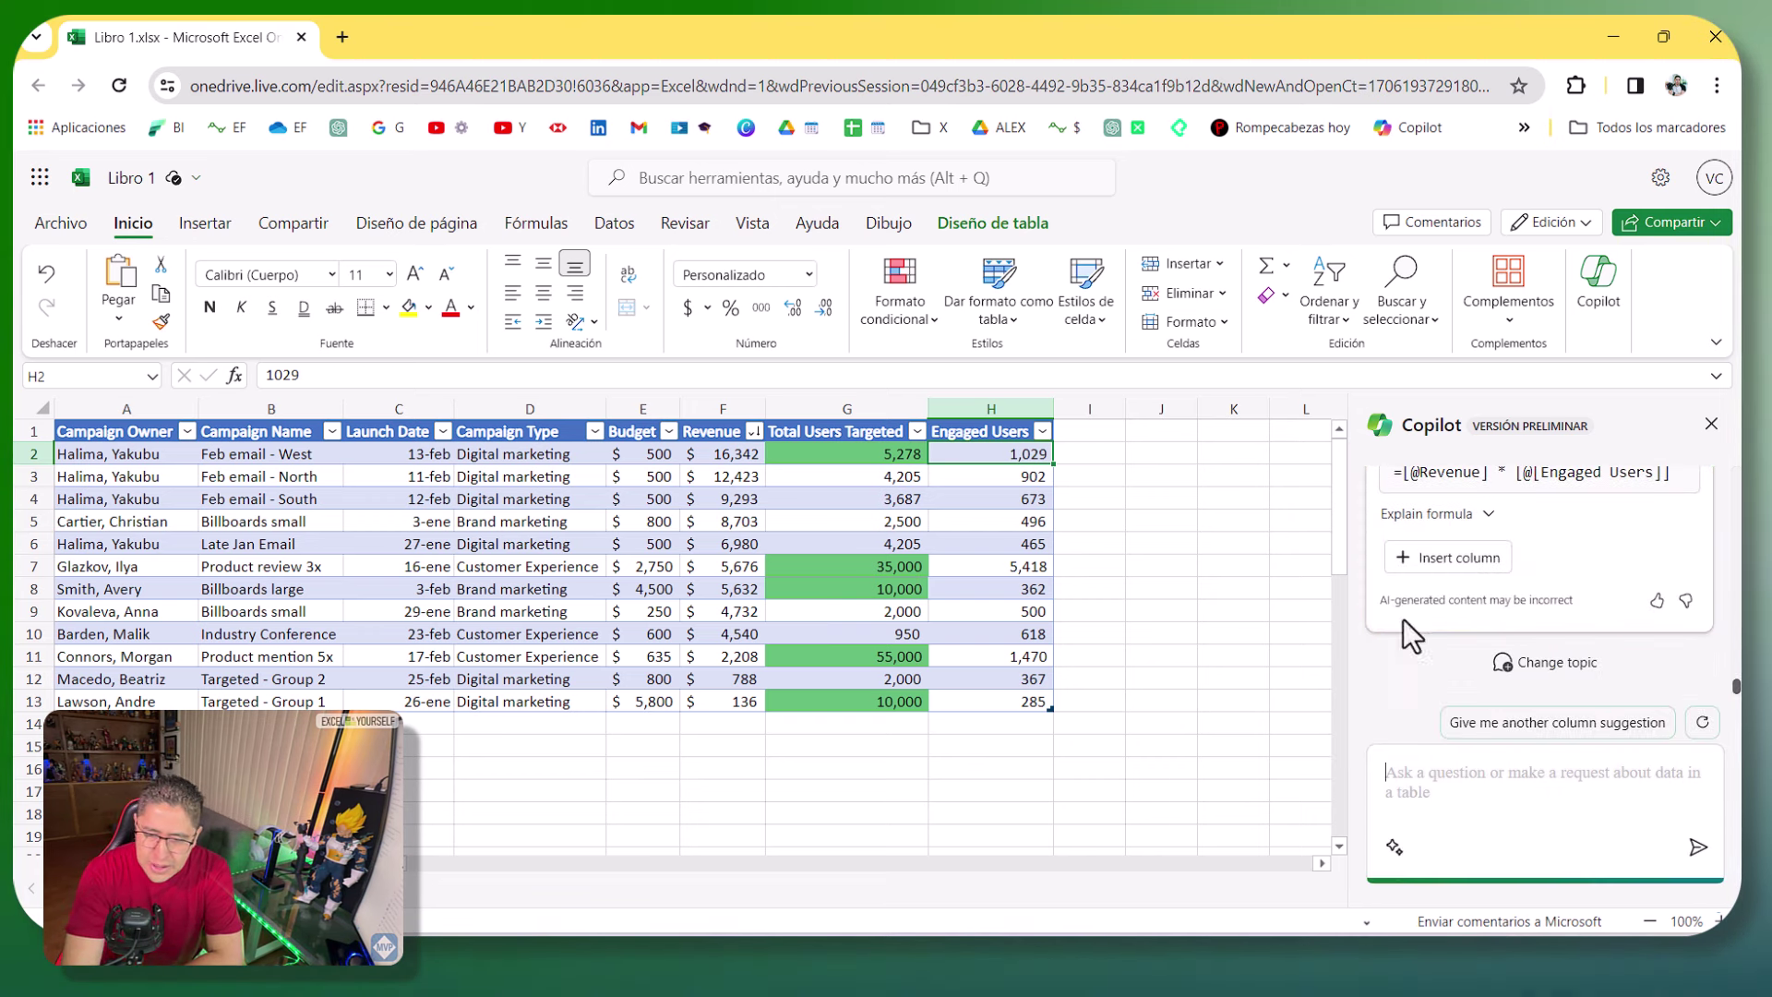
# - Preview and insert the suggested Revenue by Engaged Users column into the table as column I
pyautogui.click(1449, 558)
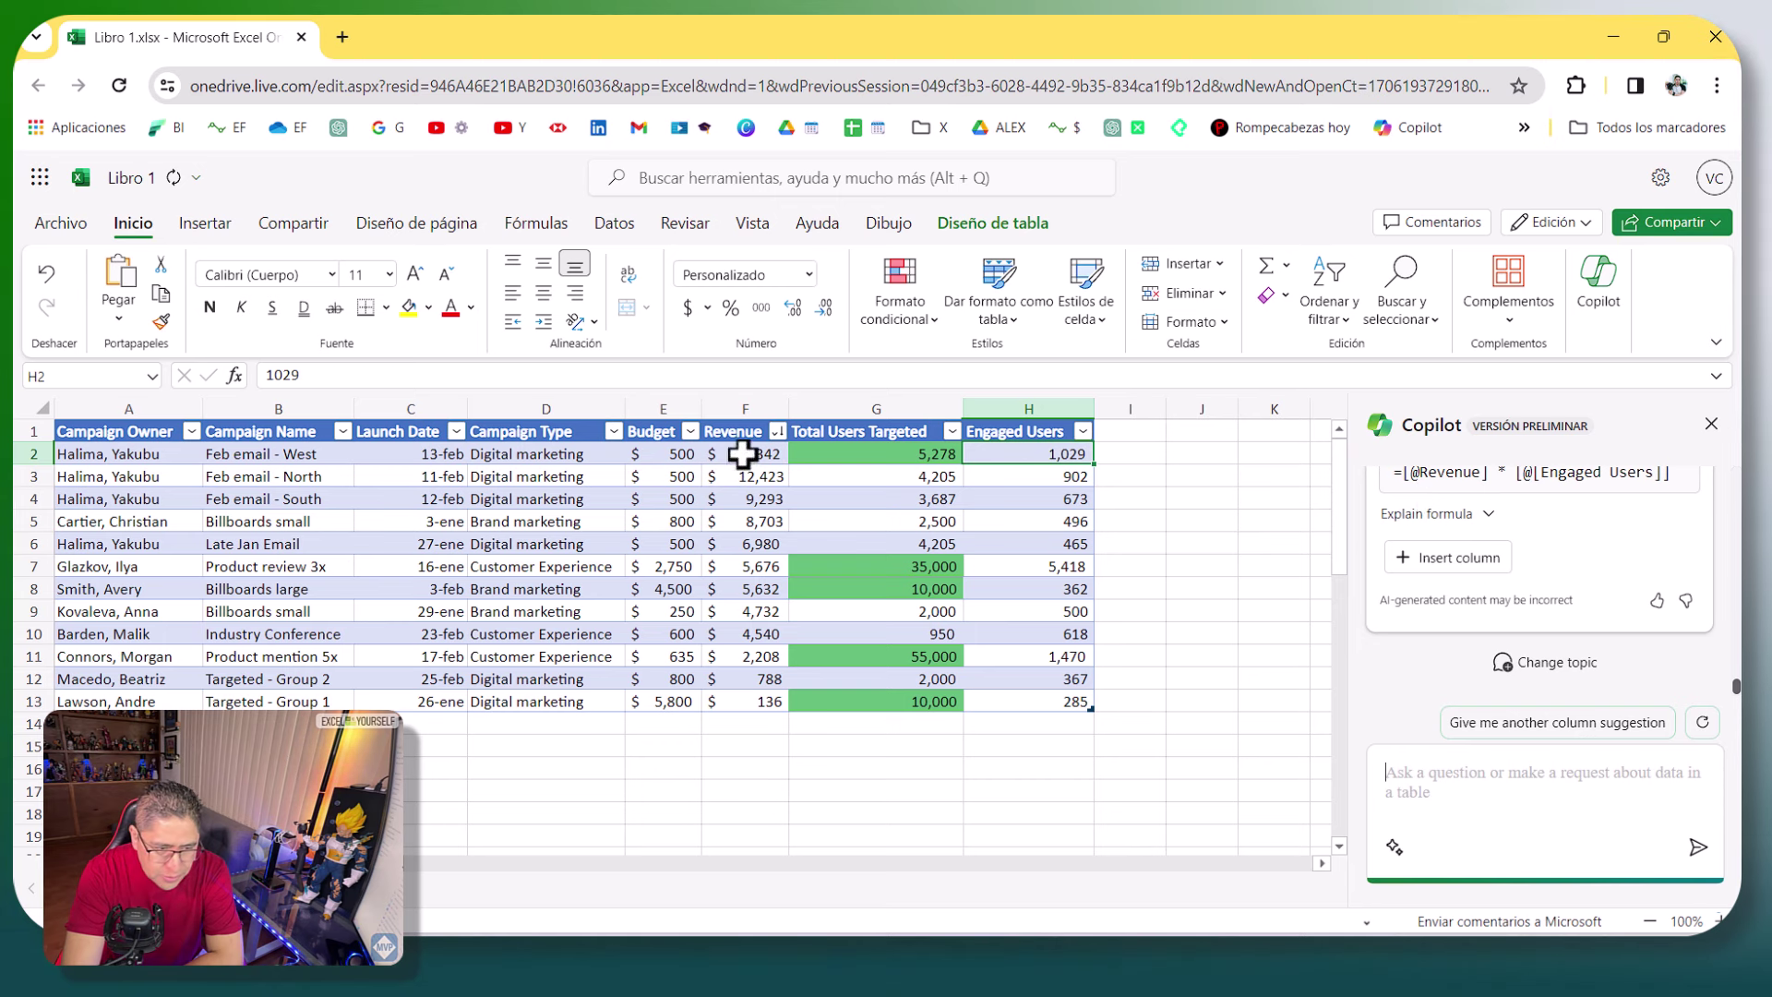
pyautogui.scroll(1, 1656, 586)
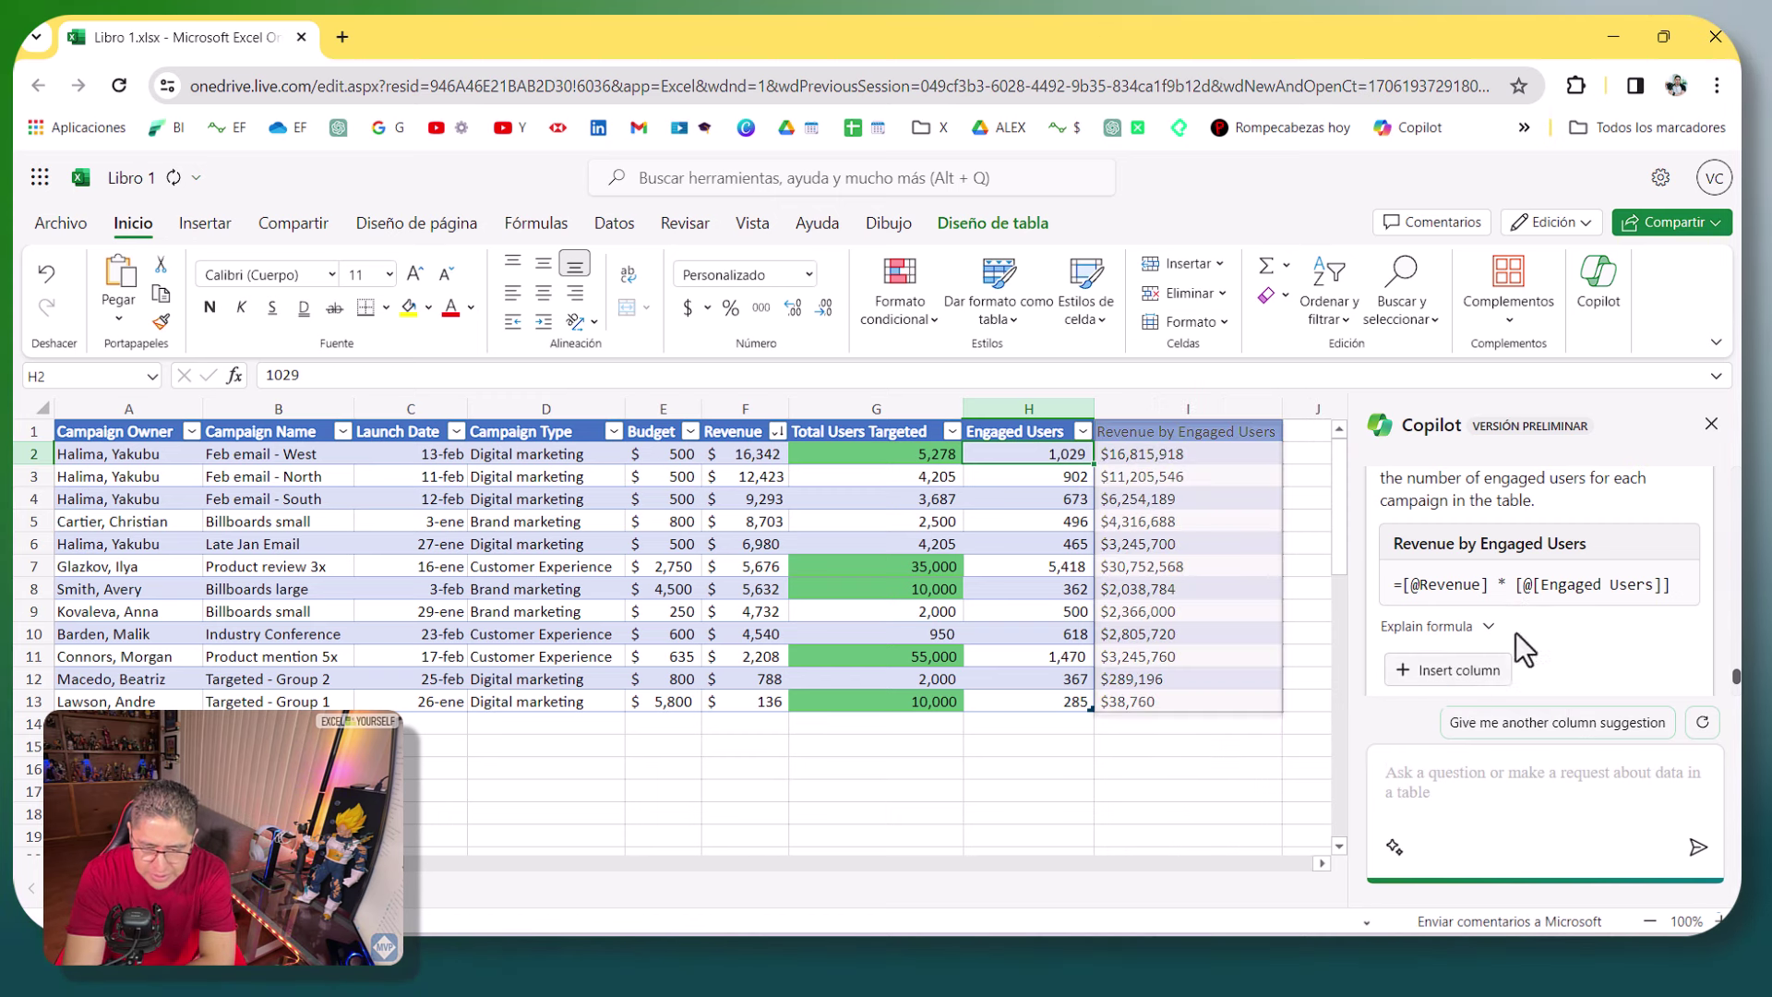
pyautogui.moveTo(1448, 670)
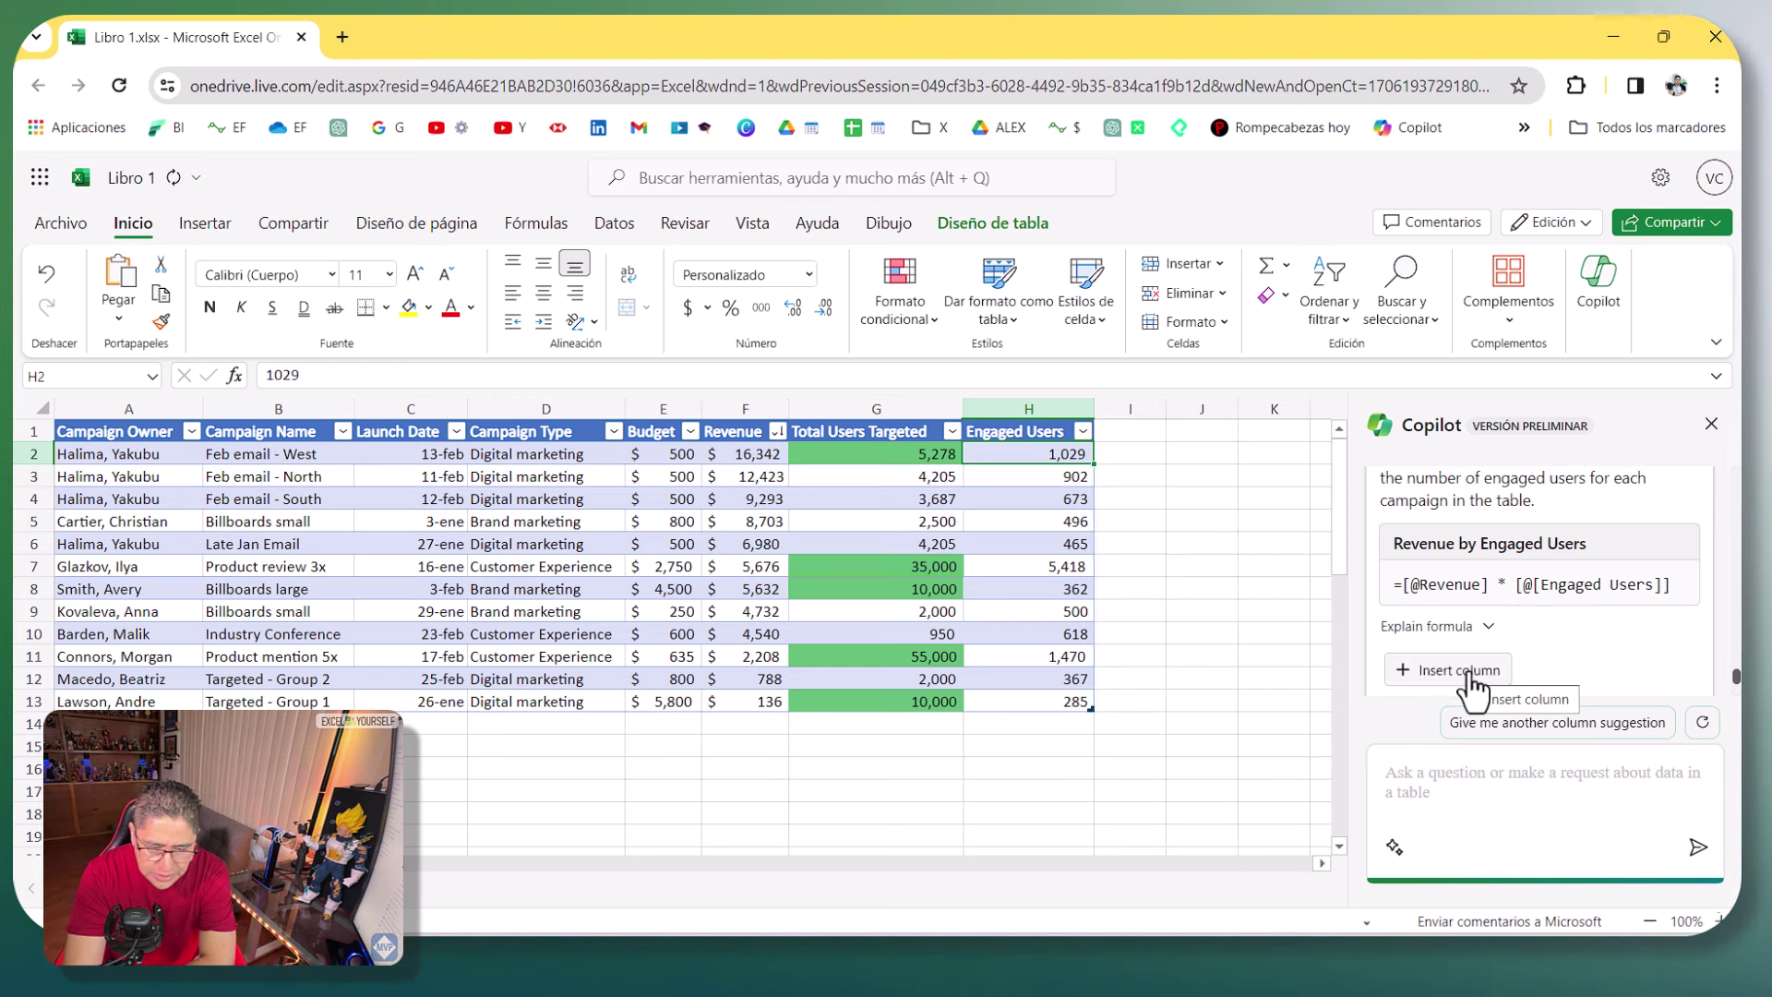
pyautogui.click(1423, 674)
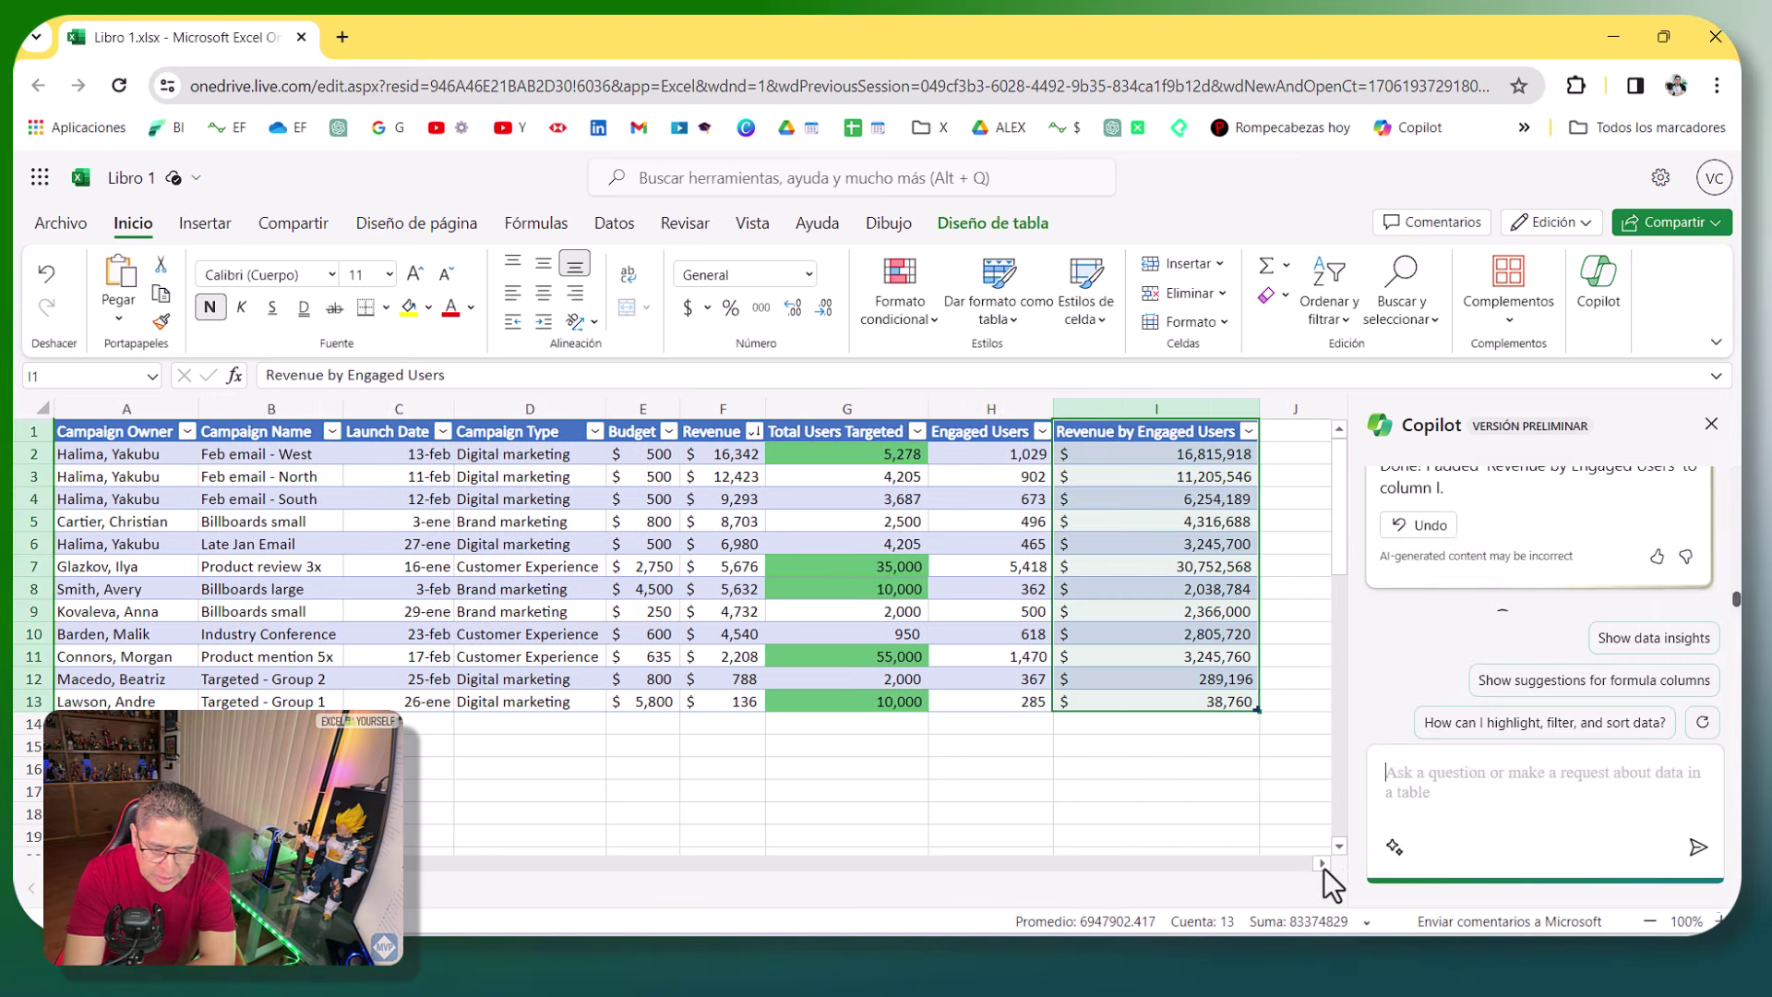
pyautogui.click(1320, 865)
pyautogui.click(1320, 864)
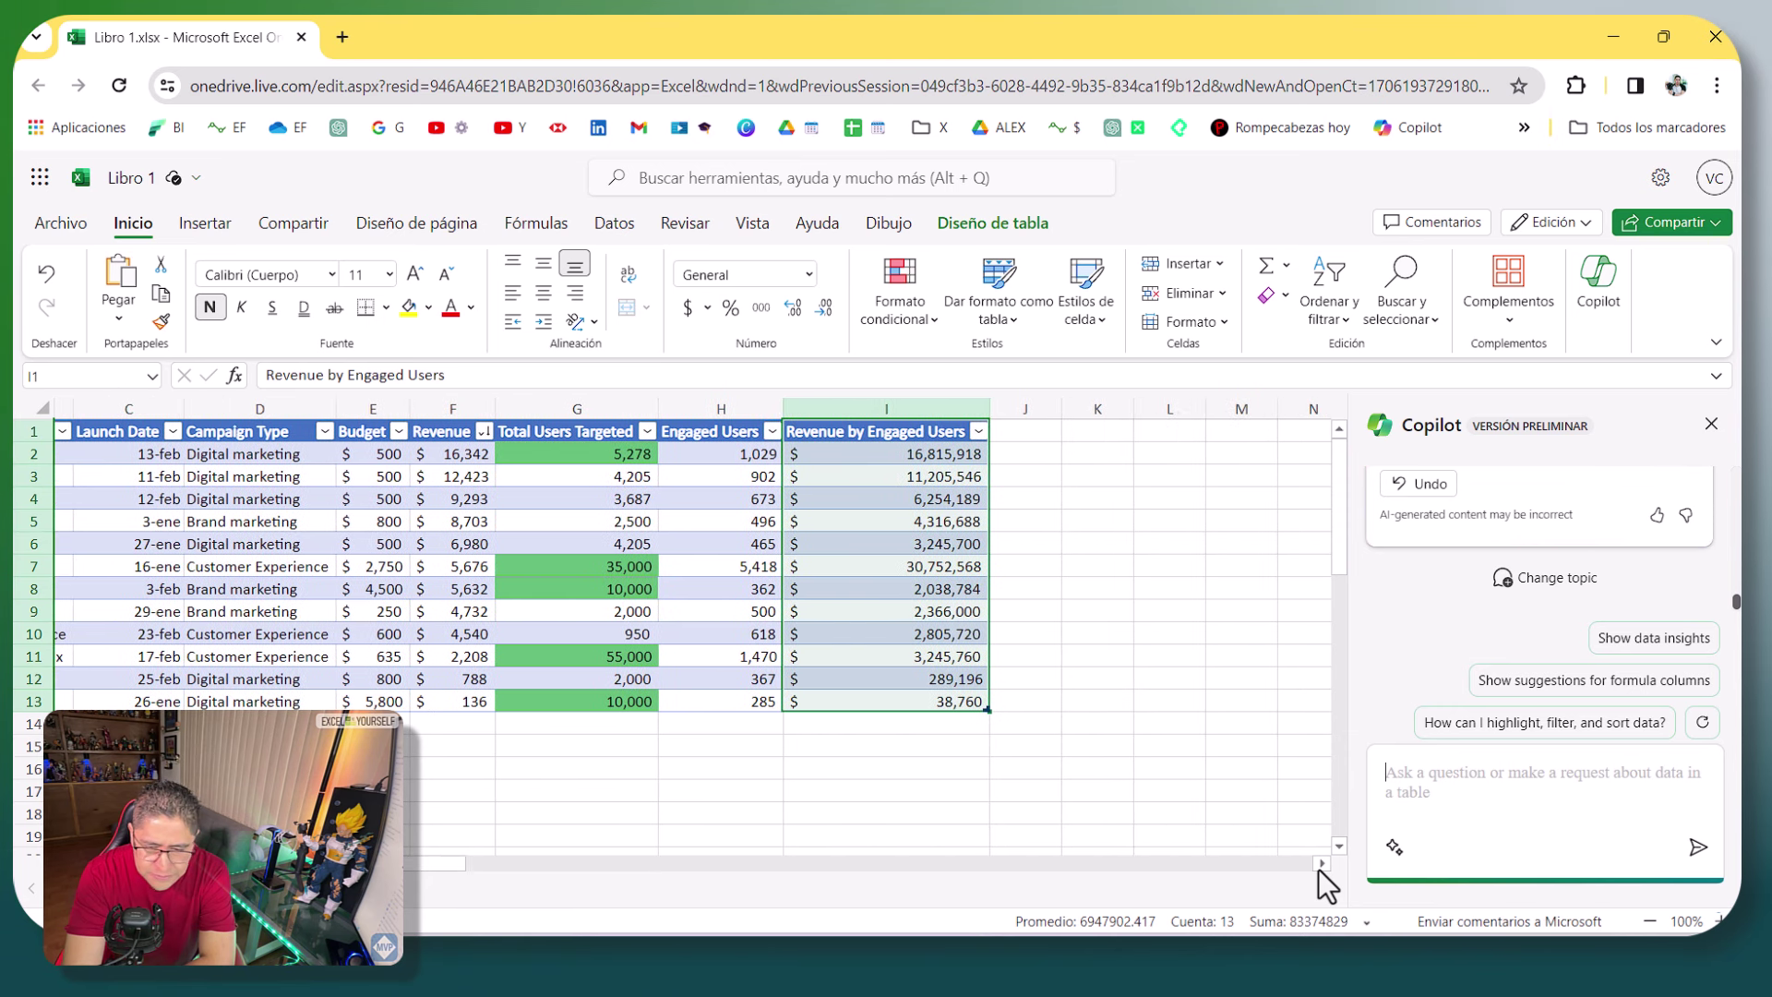
pyautogui.click(1107, 454)
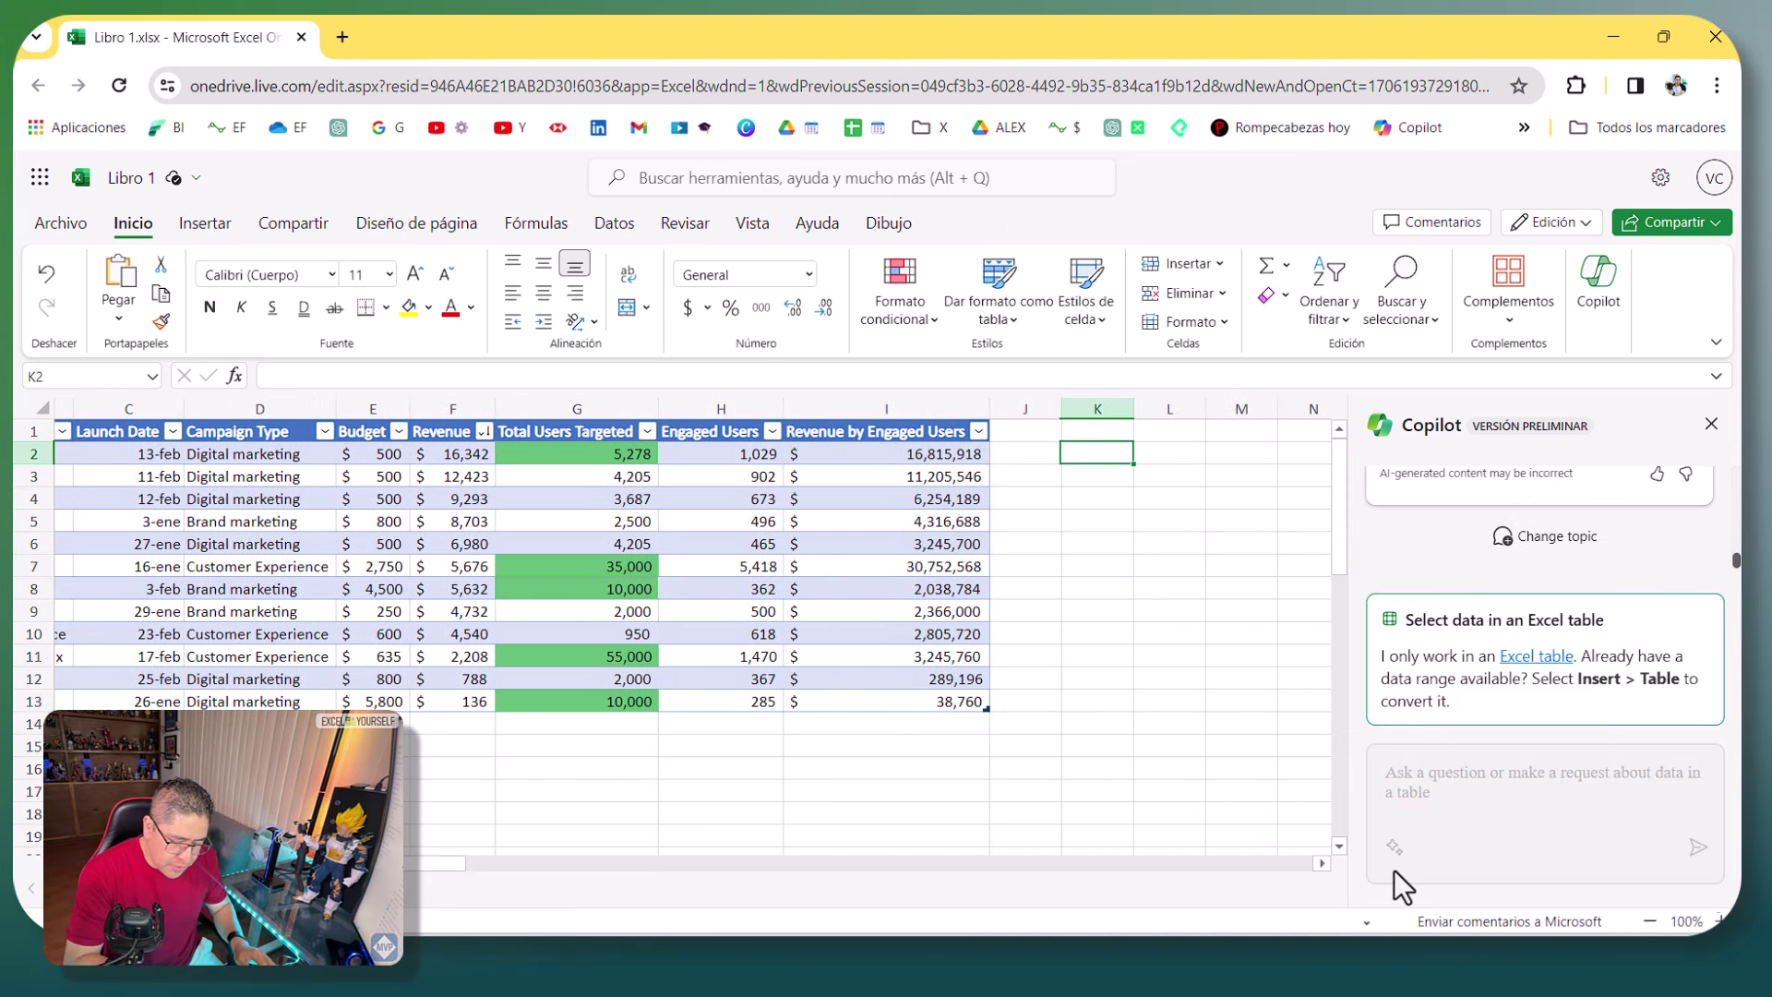
# - Enter a formula in K2 multiplying row 2's Revenue by its Engaged Users
pyautogui.write('=')
pyautogui.press('Left')
pyautogui.press('Left')
pyautogui.press('Left')
pyautogui.press('Left')
pyautogui.press('Left')
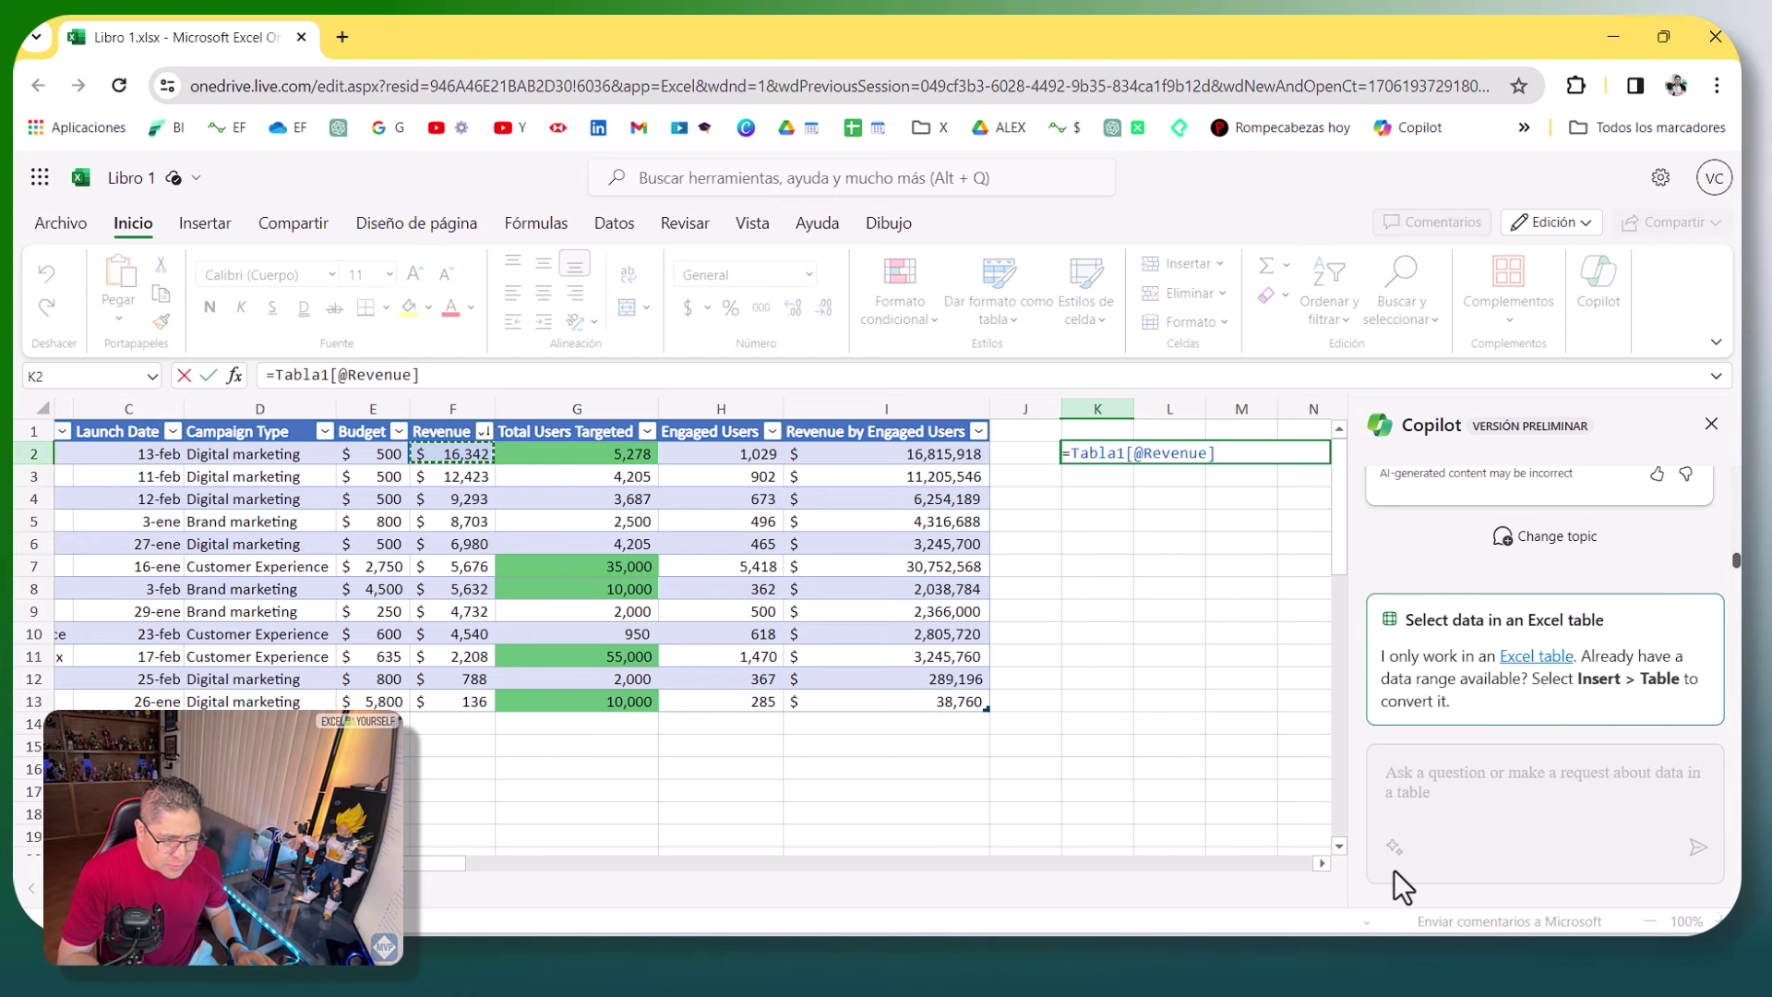
pyautogui.write('*')
pyautogui.press('Left')
pyautogui.press('Left')
pyautogui.press('Left')
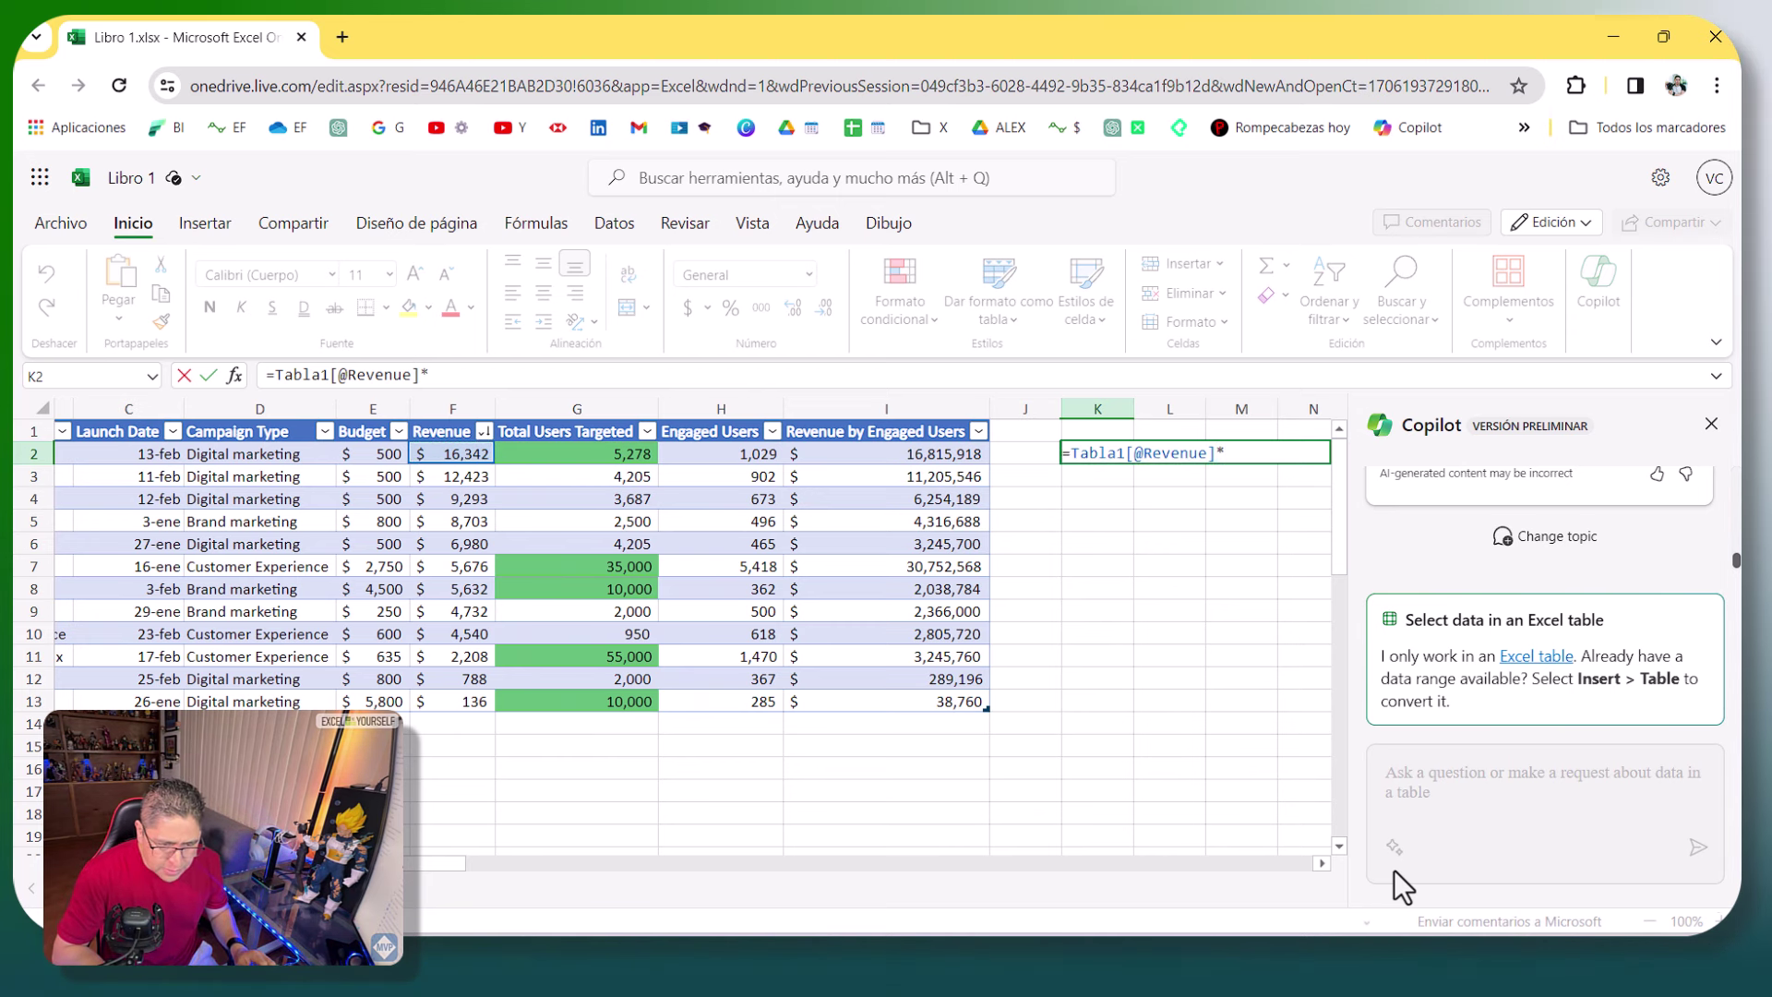
pyautogui.hotkey('ctrl', 'Return')
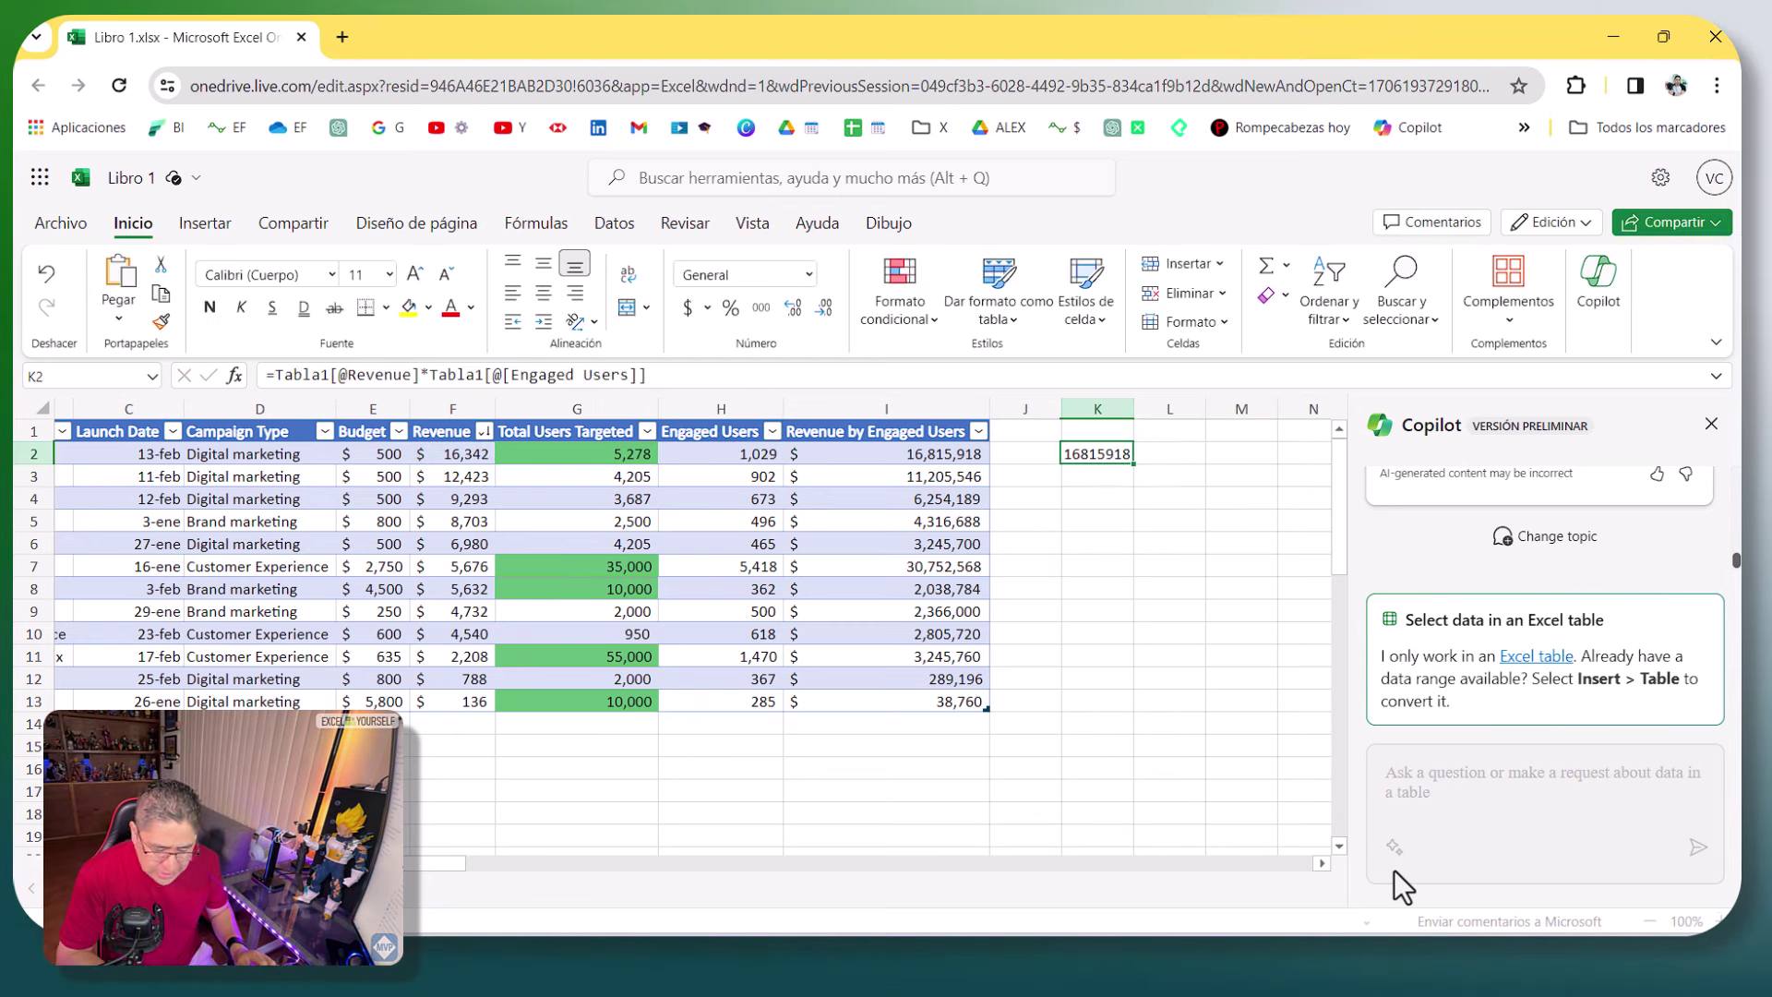
# - Format K2 as Número with thousands separators, displaying 16,815,918.00
pyautogui.hotkey('ctrl', 'shift', '1')
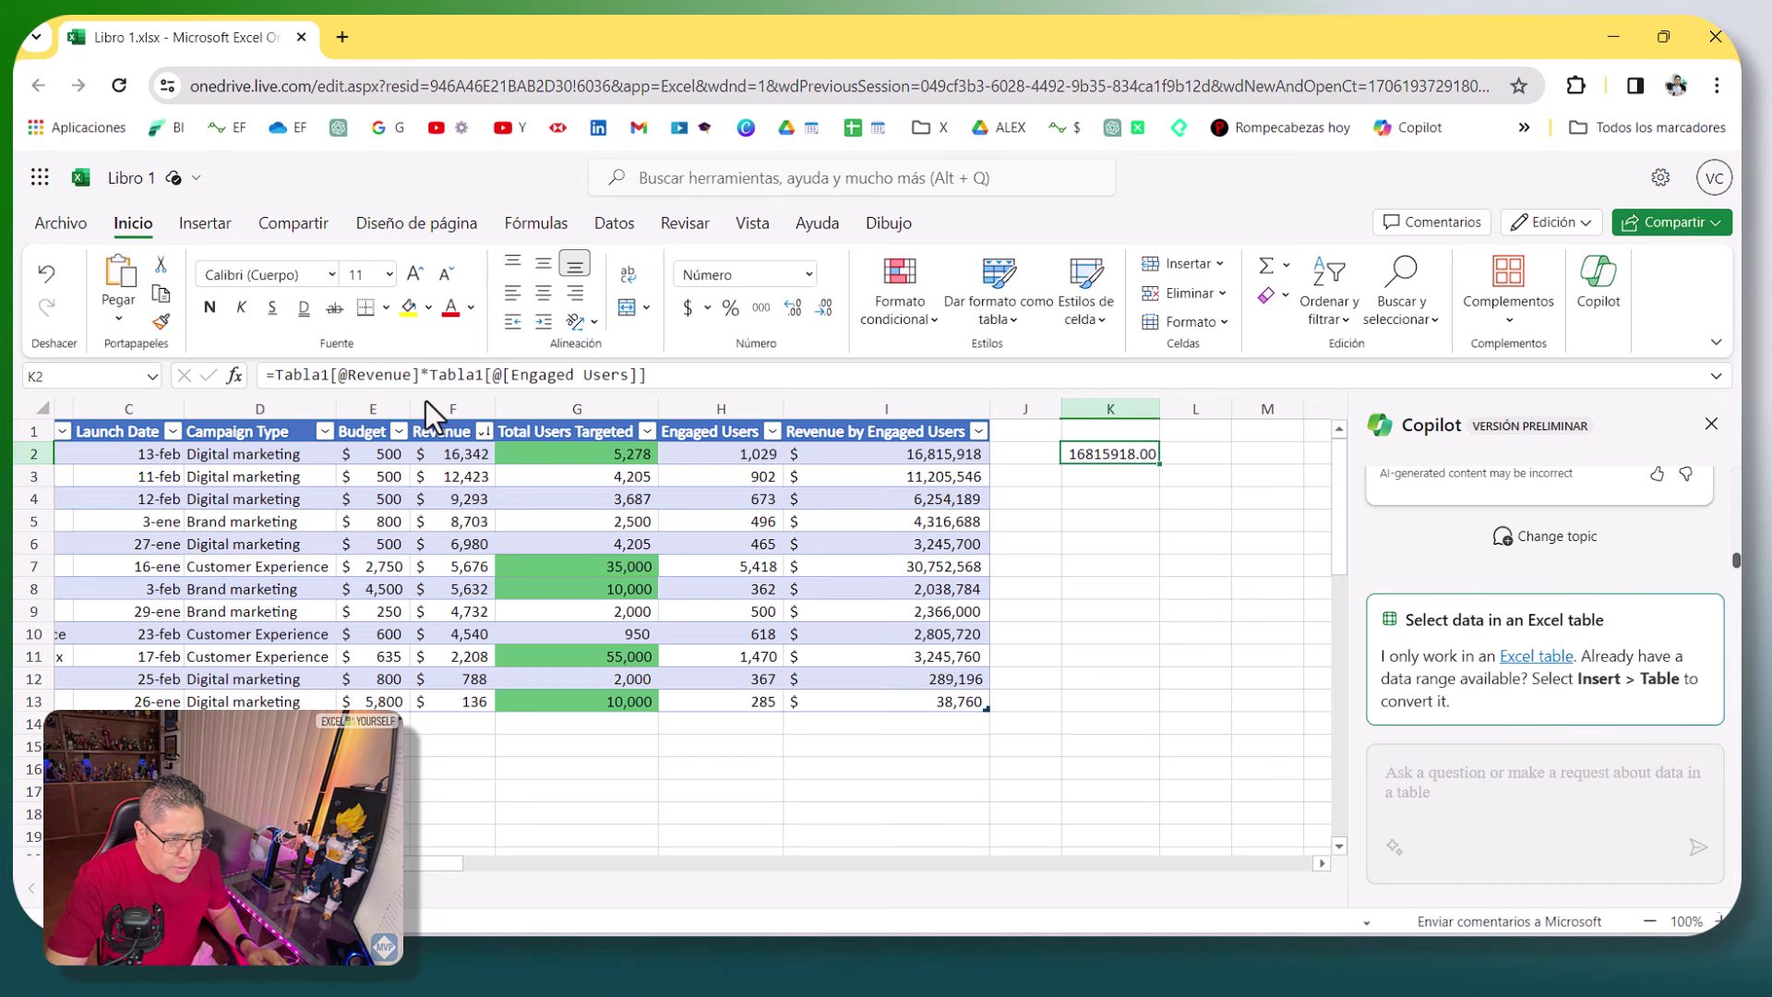
pyautogui.hotkey('ctrl', '1')
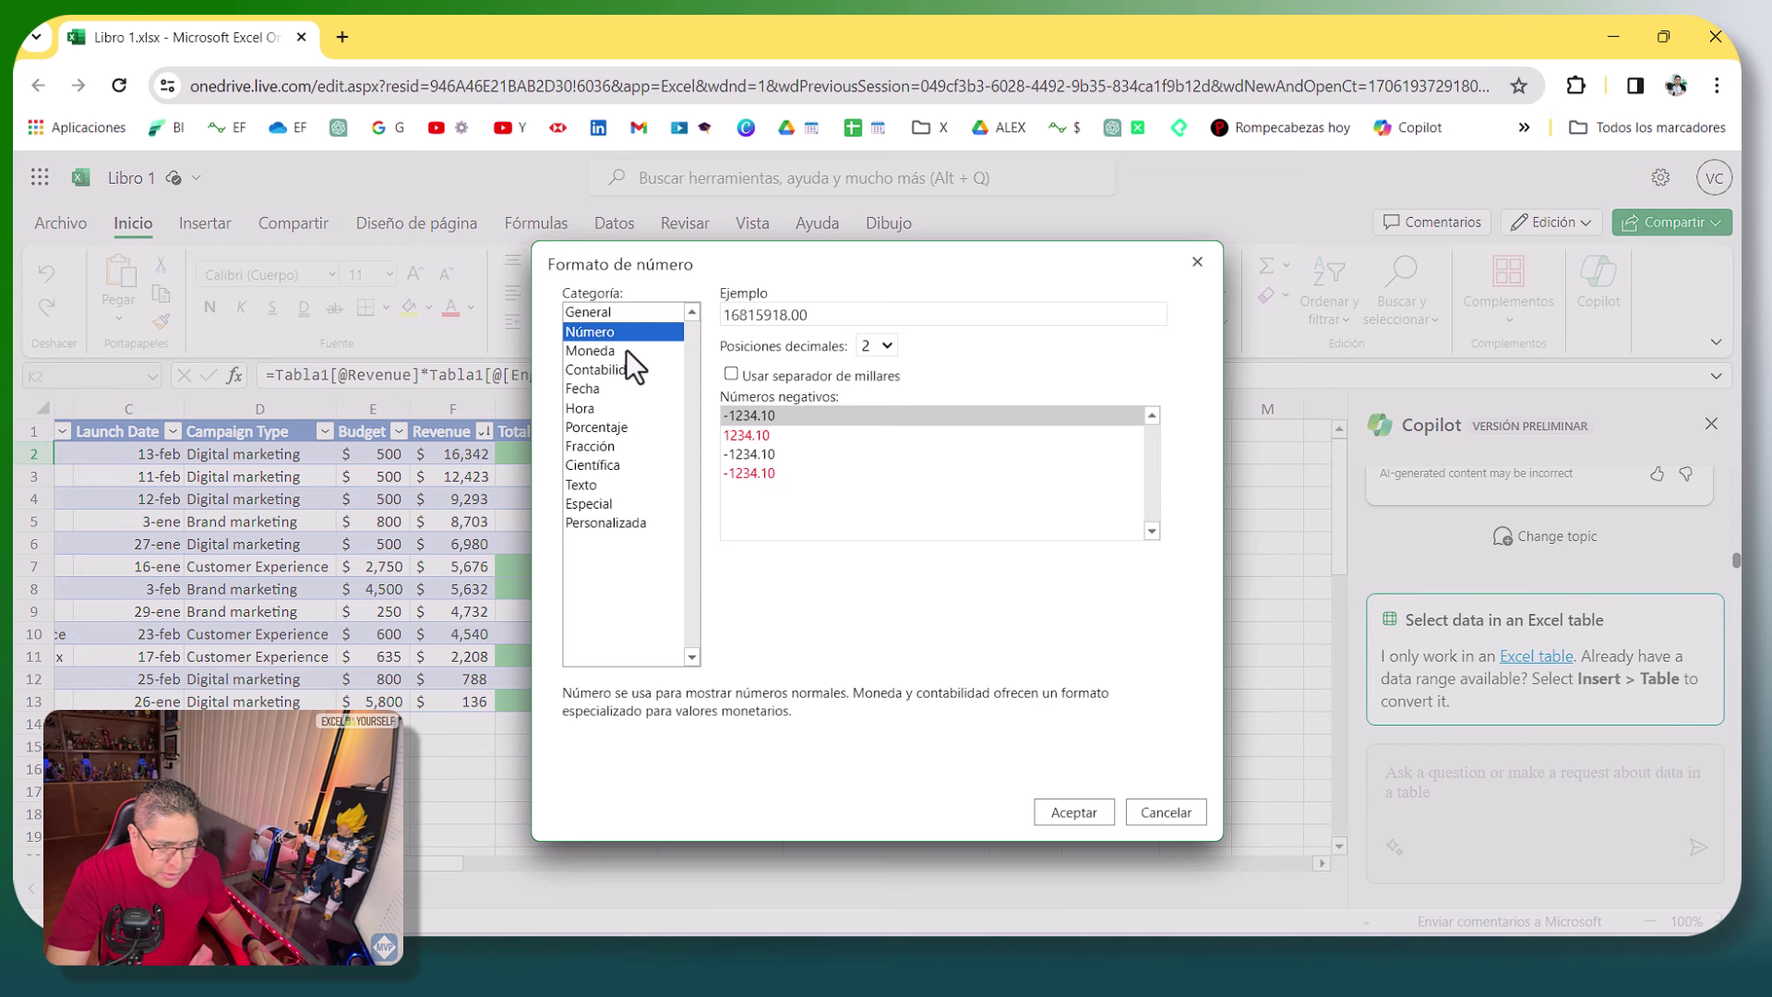
pyautogui.click(806, 373)
pyautogui.click(1061, 814)
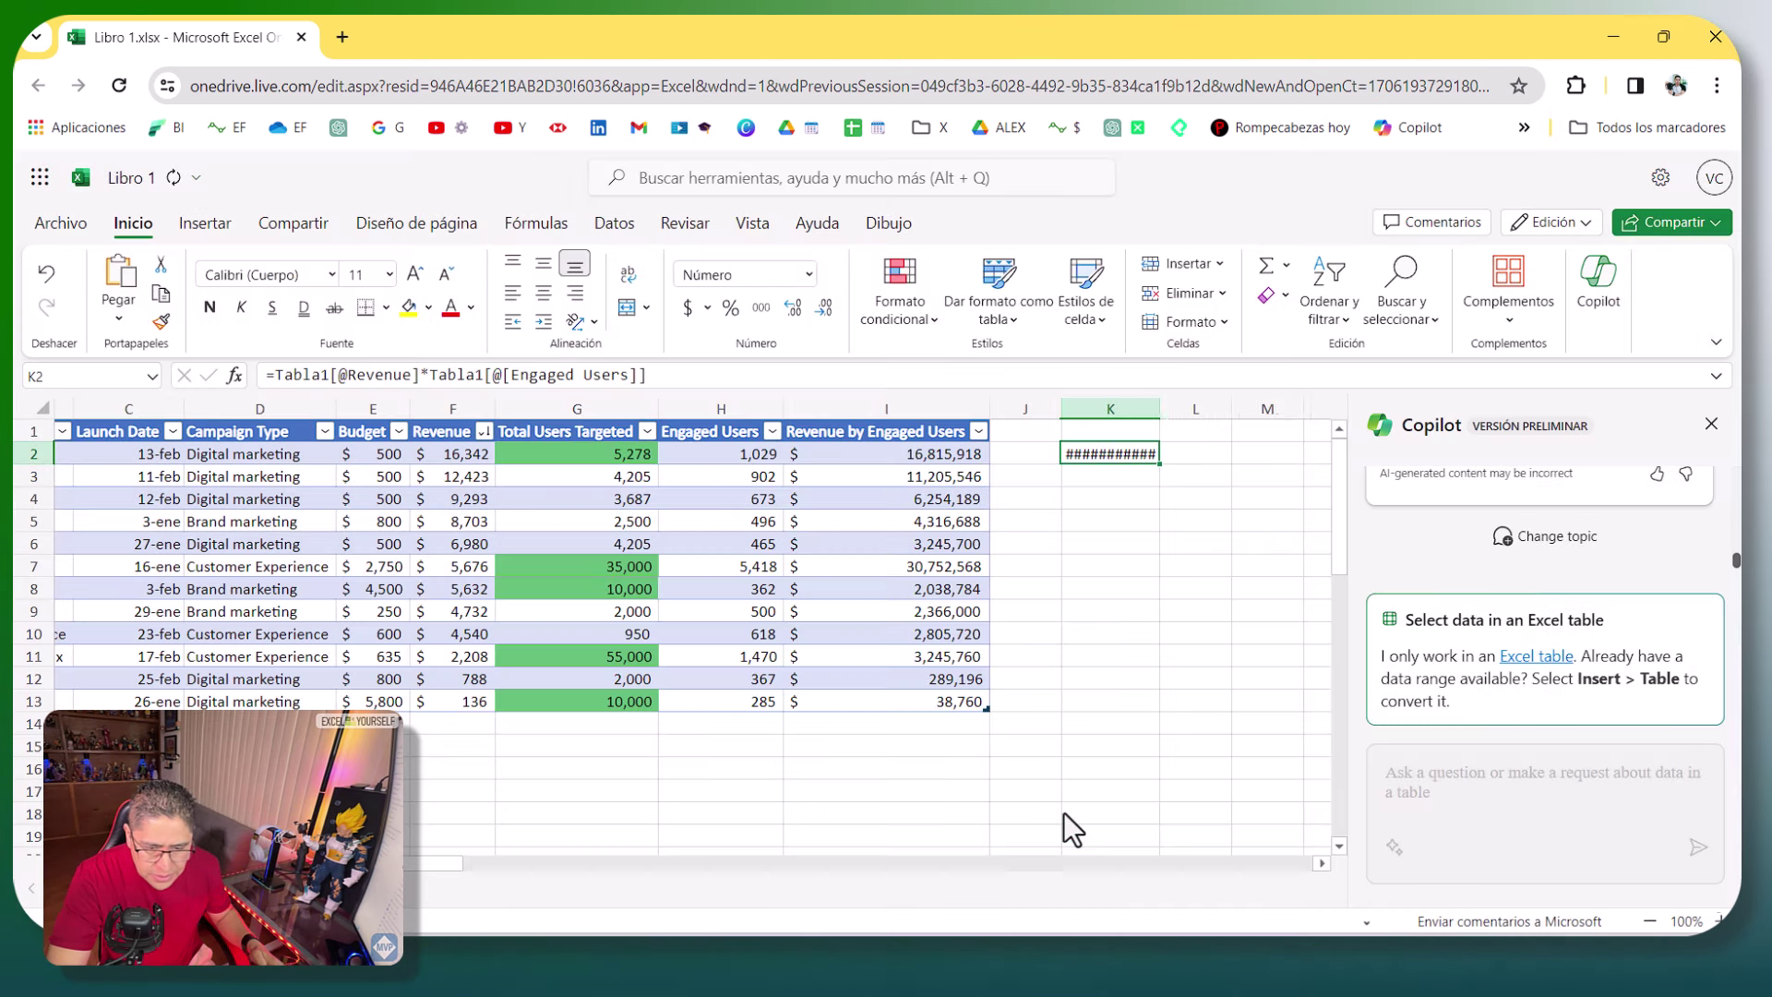
pyautogui.click(1098, 544)
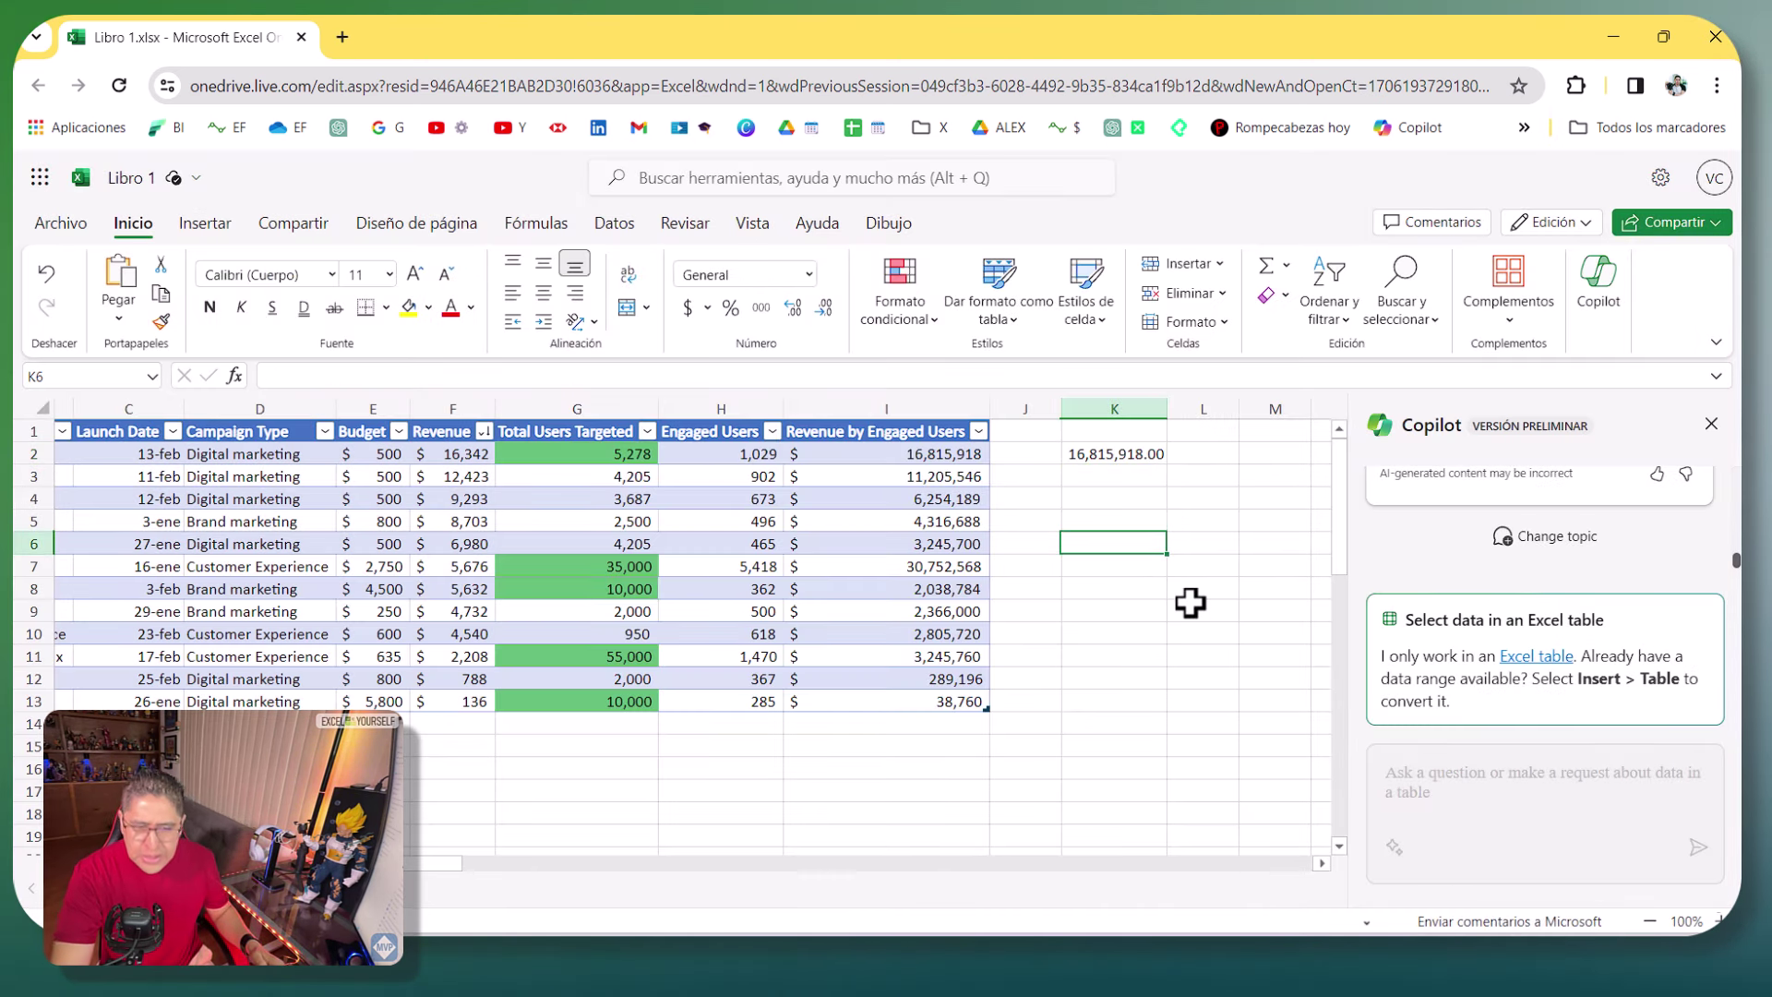